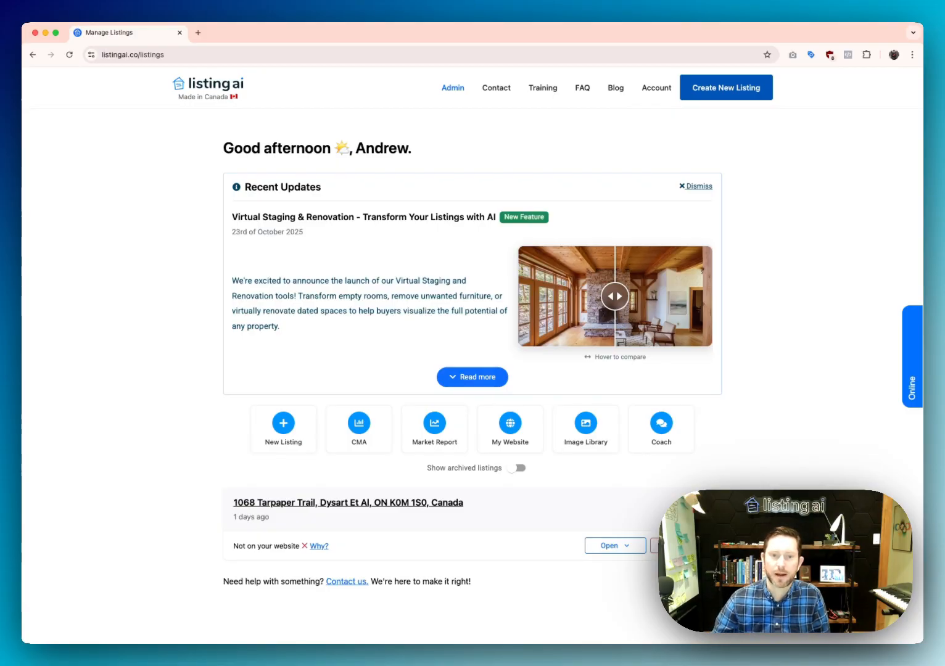
Start a new Video listing and go to manage its branding
mouse_move(652, 95)
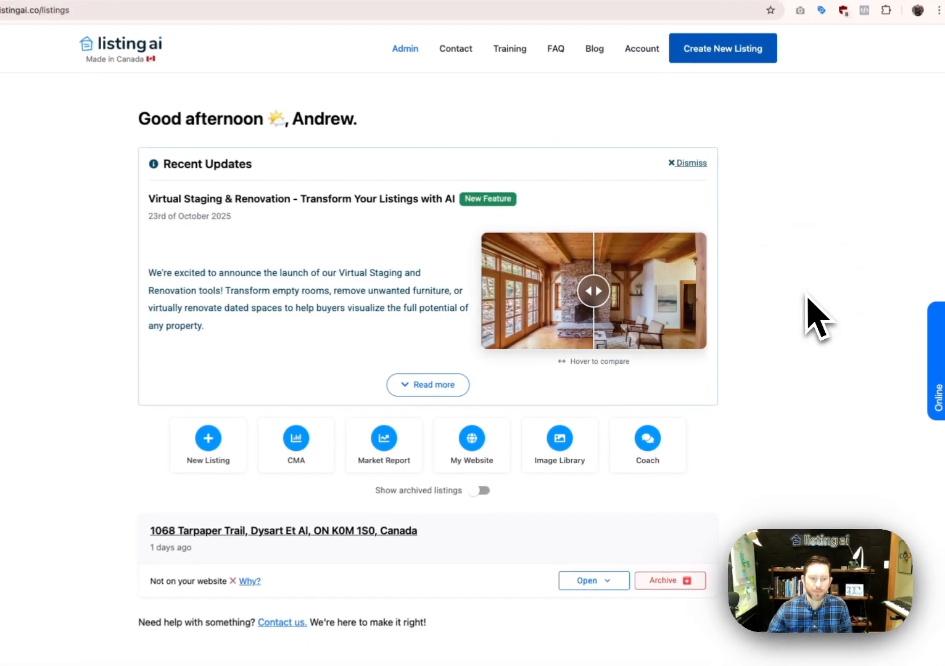
left_click(252, 440)
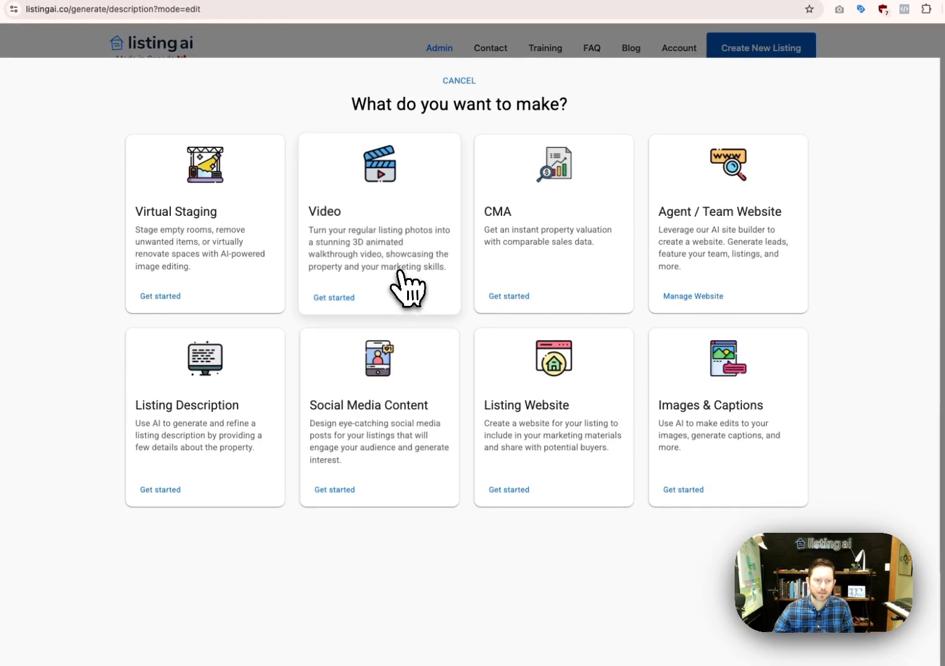
left_click(414, 281)
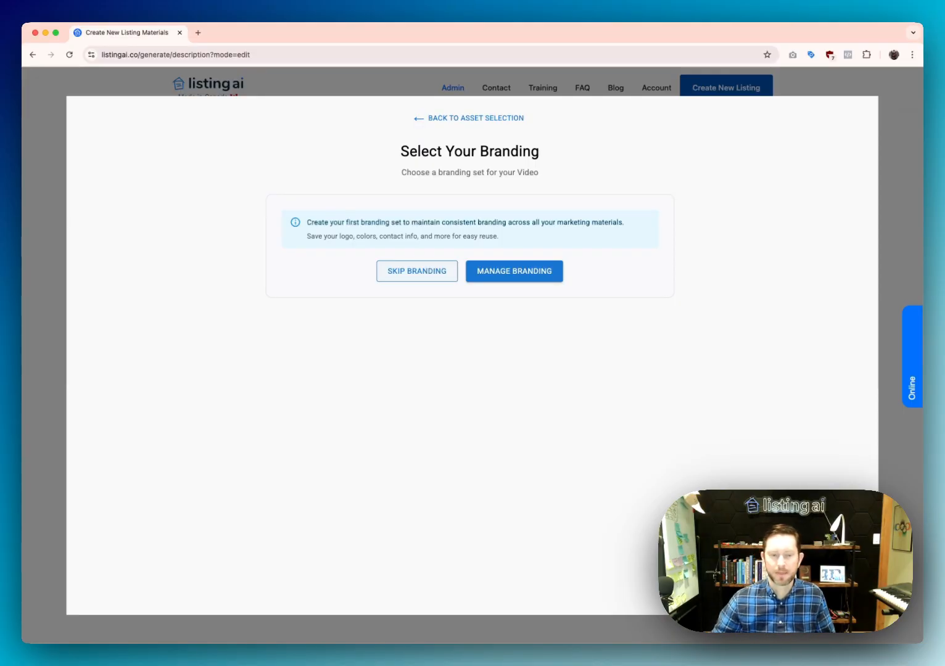
left_click(507, 271)
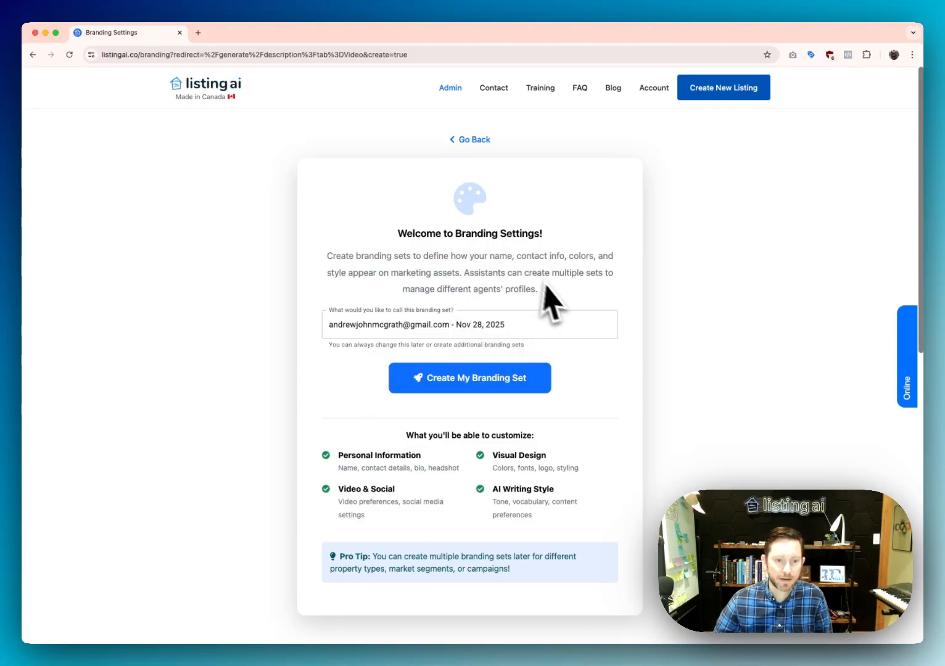
Create the new branding set, opening its Personal Information editor
left_click(529, 326)
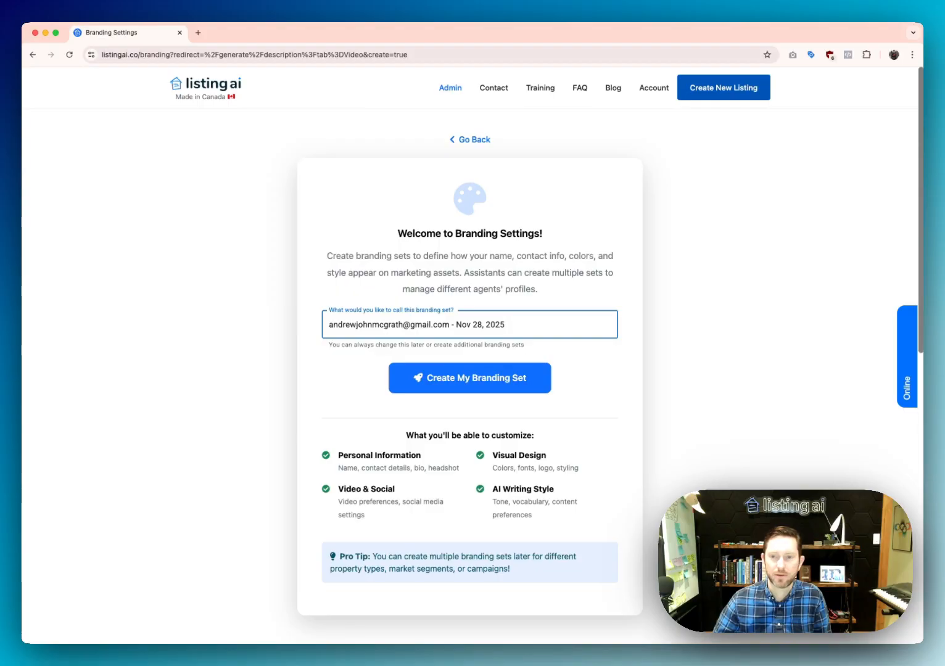
left_click(472, 378)
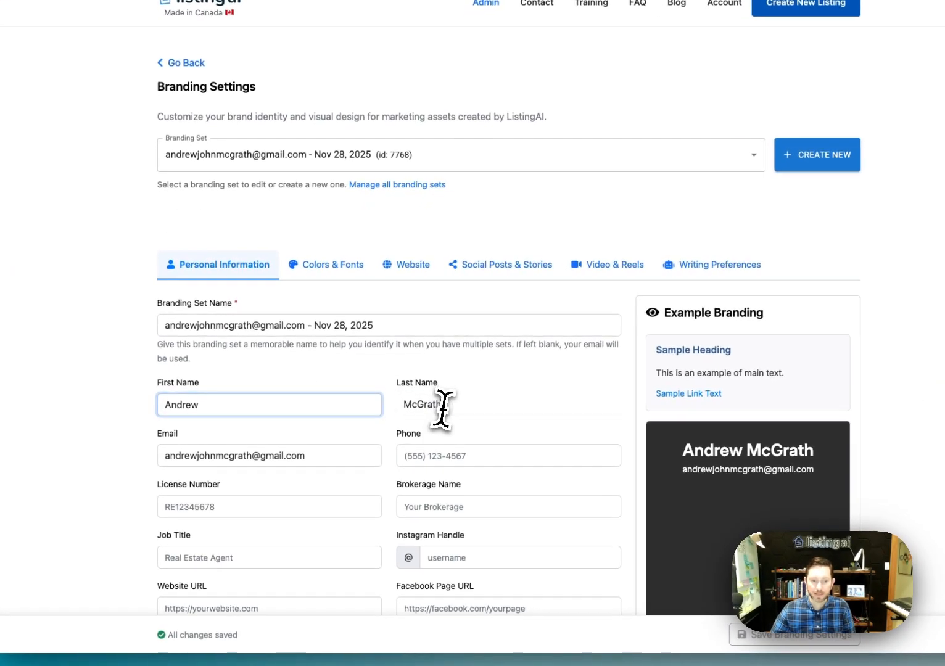
left_click(412, 433)
left_click(284, 432)
left_click(347, 458)
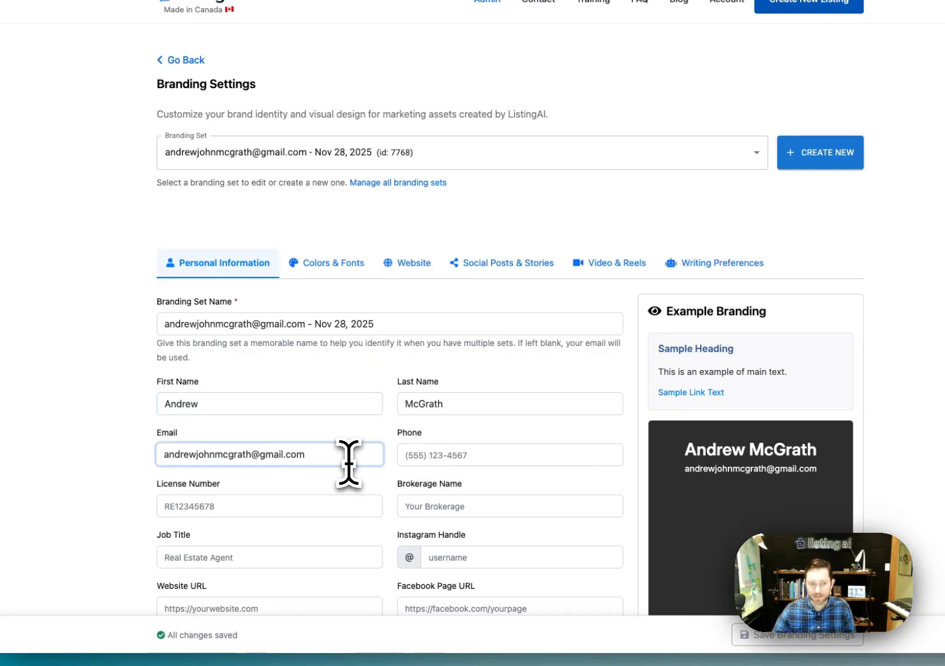
scroll(355, 462, "down", 1)
scroll(354, 463, "down", 4)
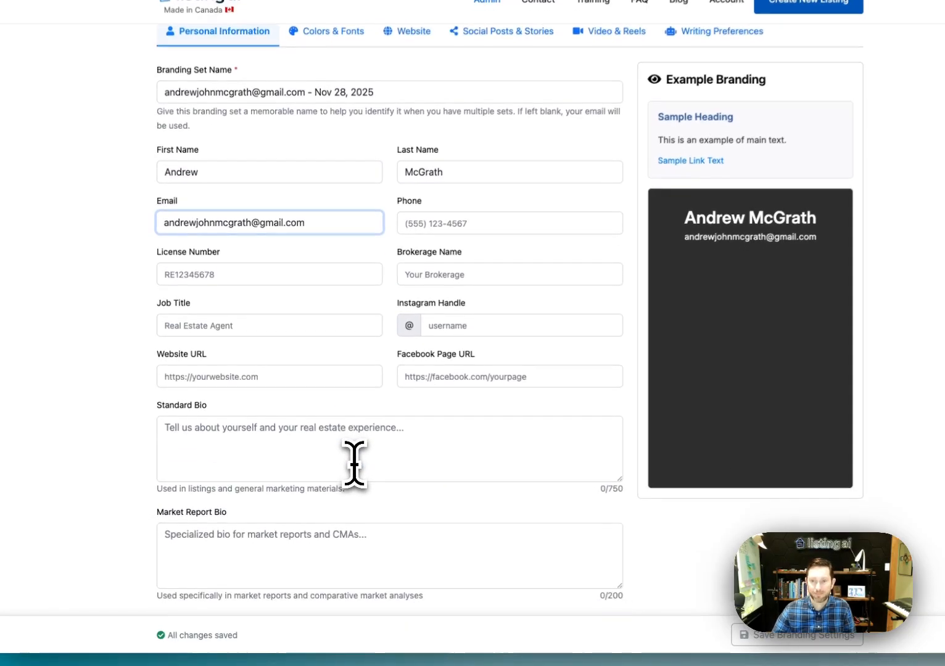
scroll(355, 463, "down", 1)
scroll(355, 462, "up", 2)
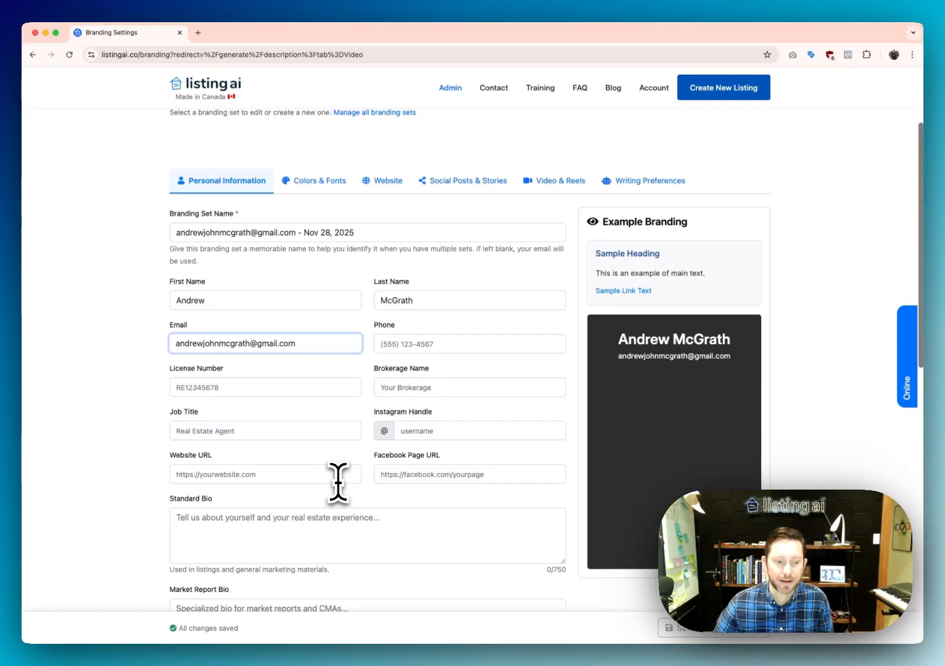
scroll(338, 478, "down", 2)
scroll(336, 479, "up", 5)
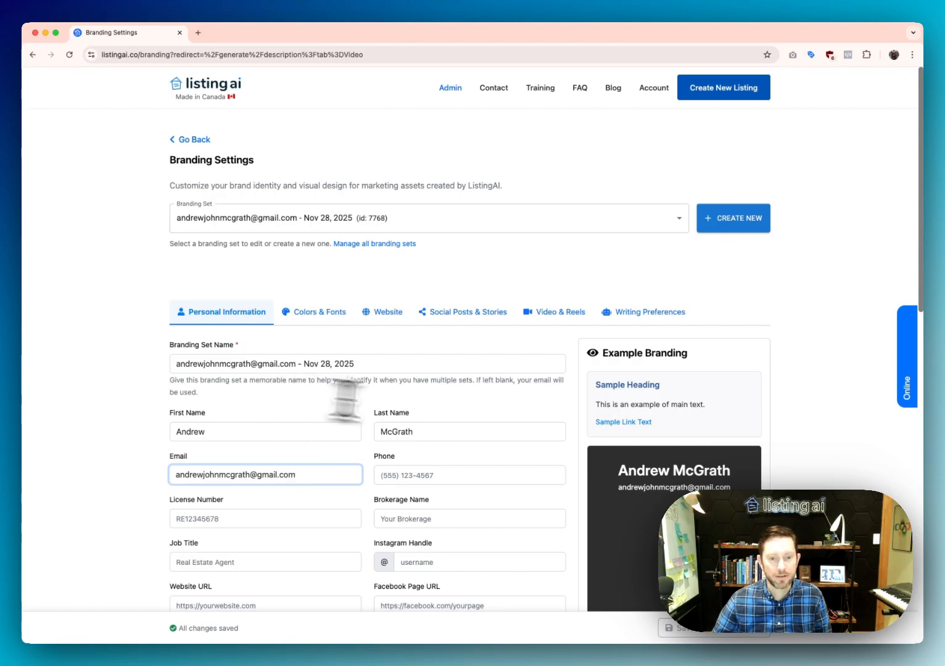
scroll(557, 411, "down", 4)
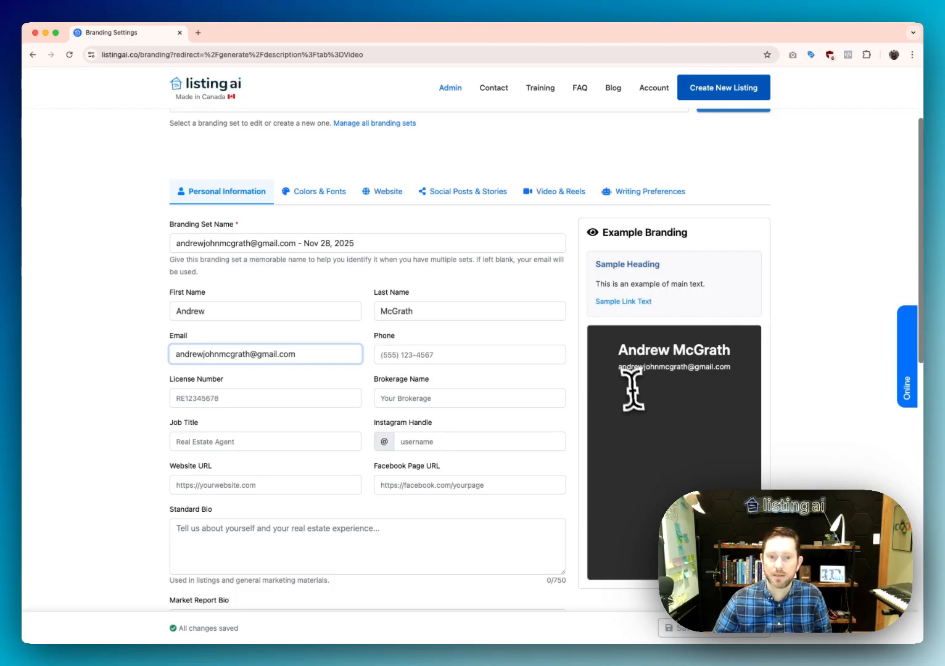
left_click(243, 310)
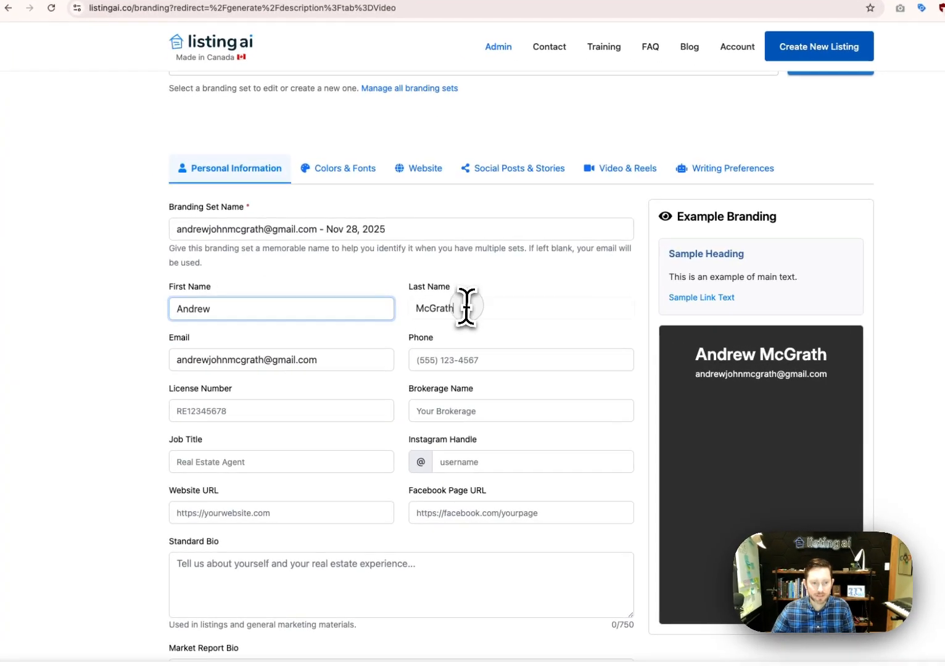
left_click(465, 306)
left_click(349, 359)
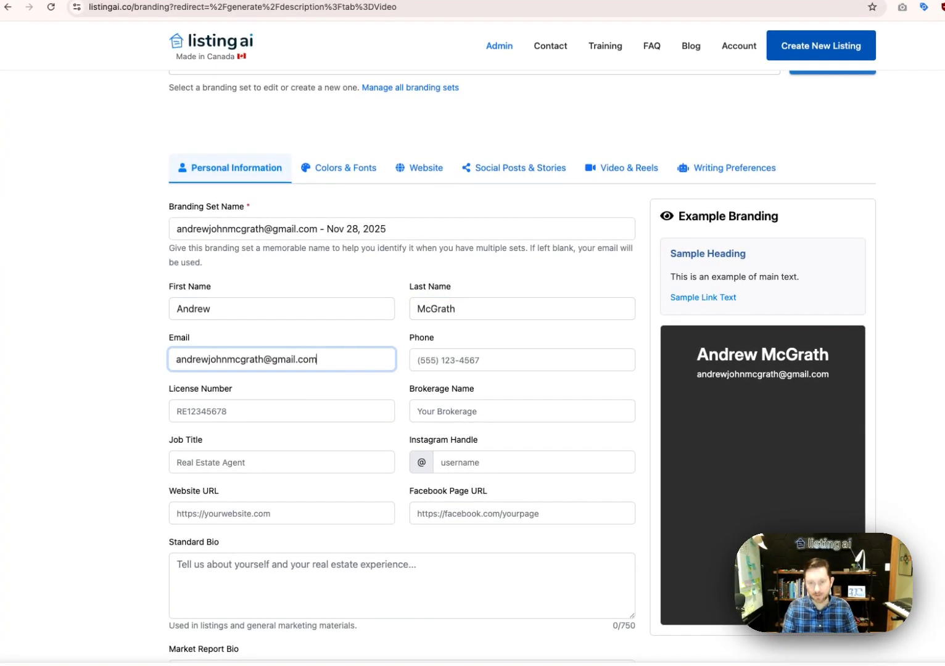
Replace the e-mail and enter the agent's phone number and licence number
key("ctrl+a")
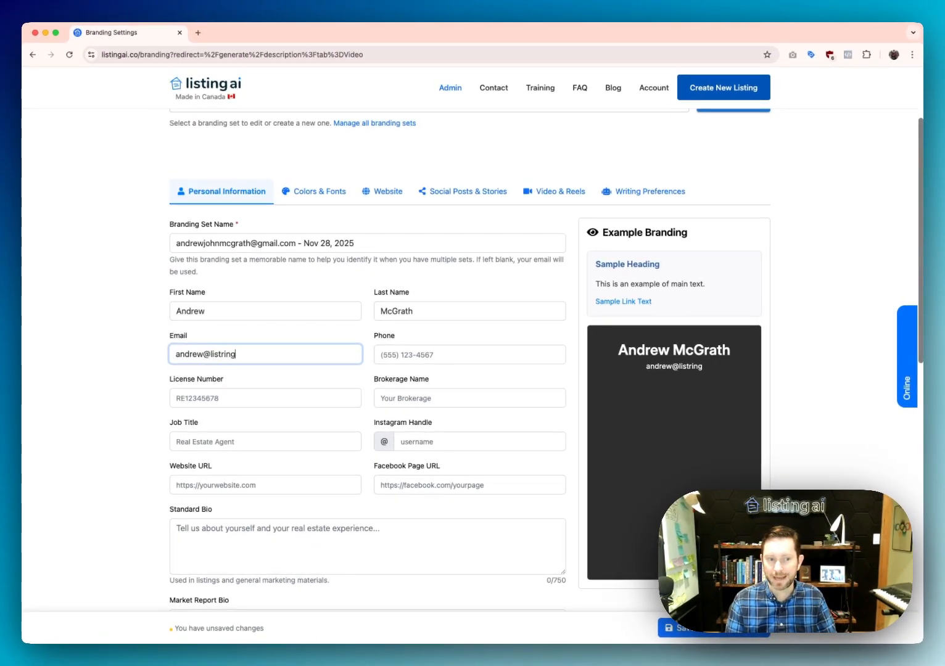
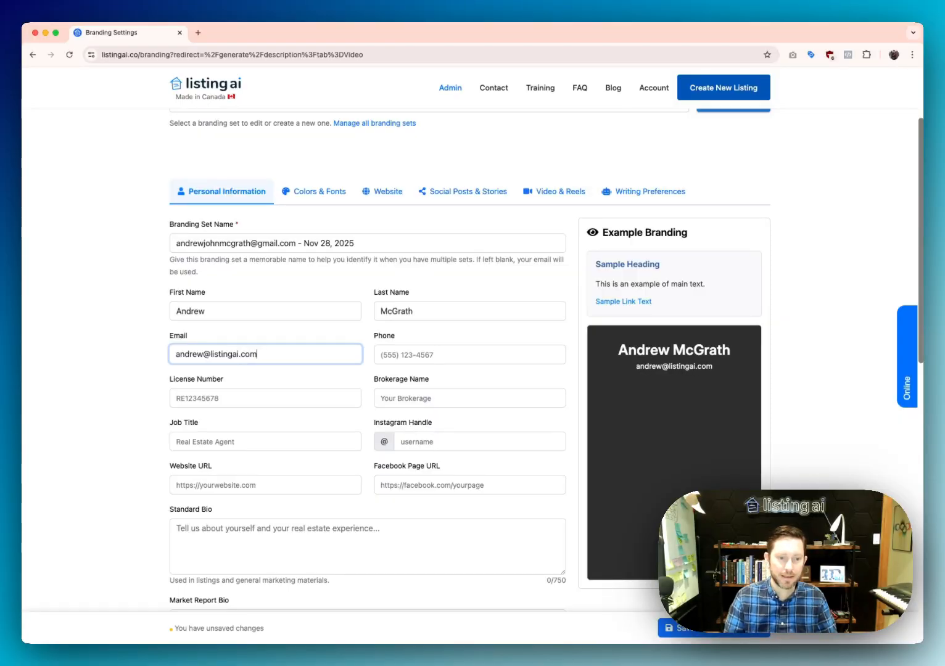
key("Tab")
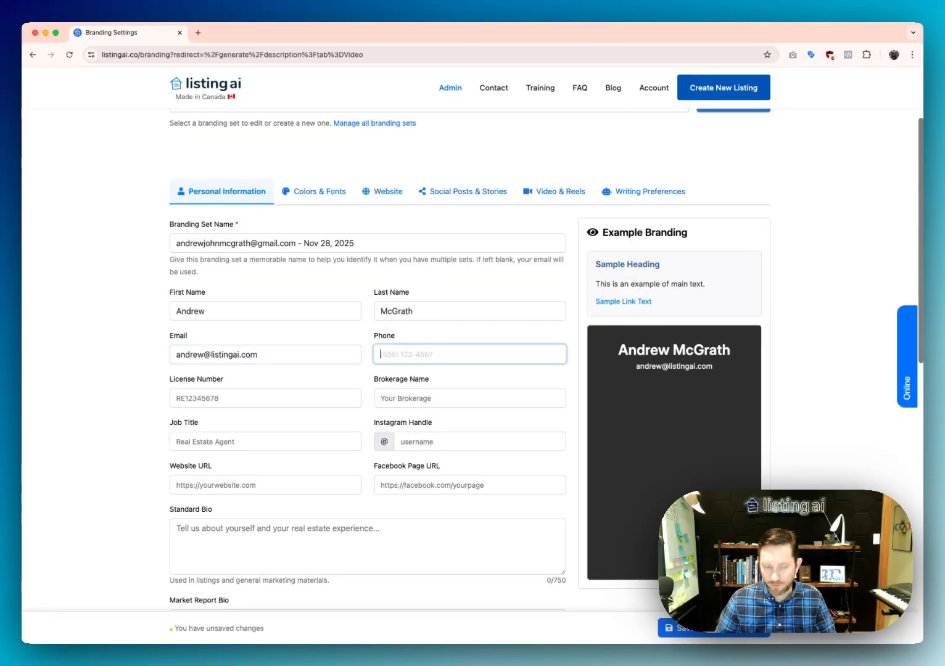
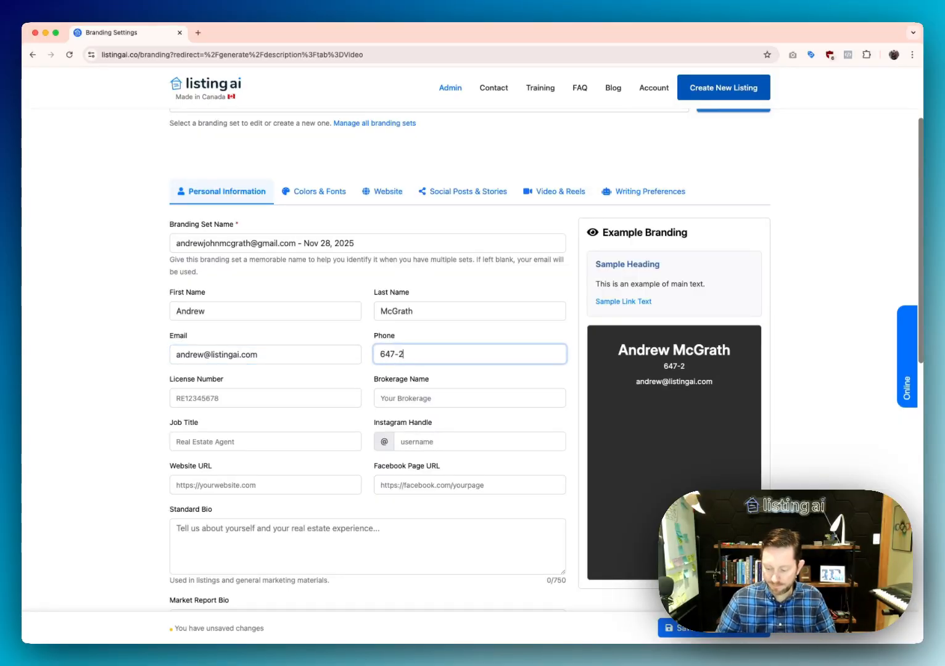
key("Tab")
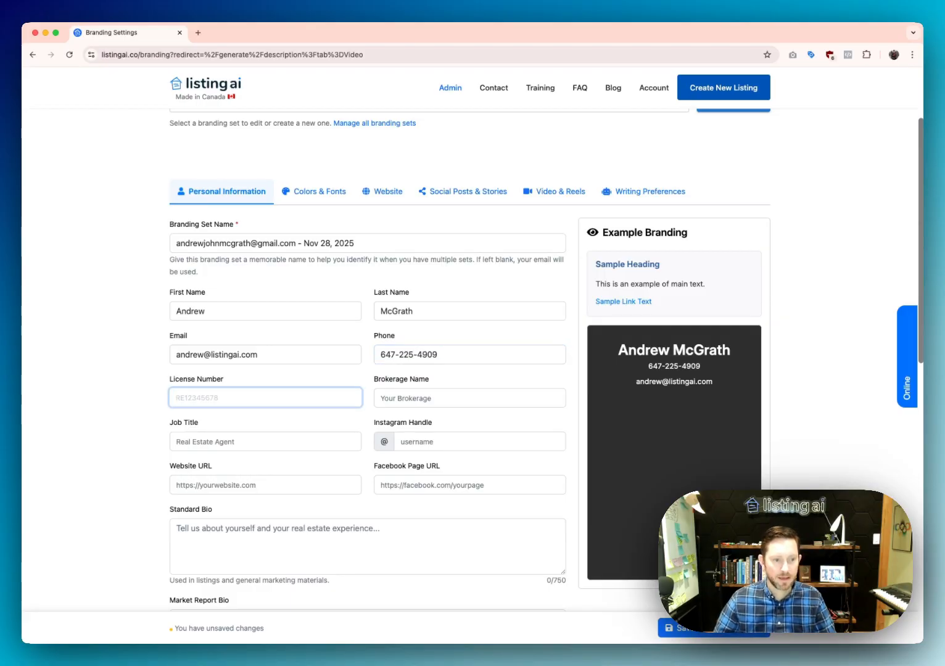
type("123456789")
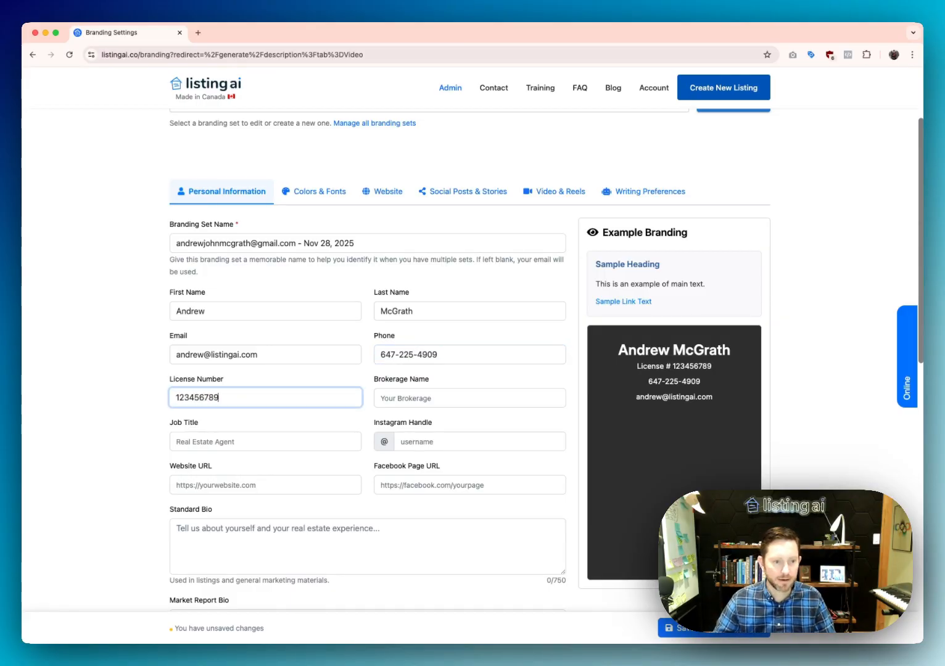
Set brokerage to BetterListings Inc and job title Salesperson, and enter the Instagram handle
key("Tab")
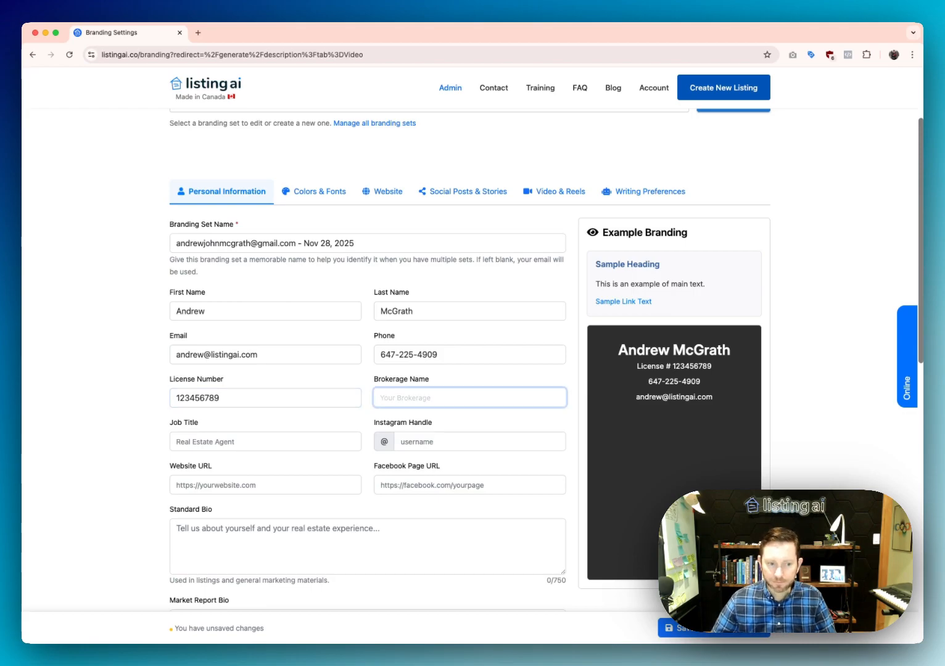
type("BetterListings Inc")
key("Tab")
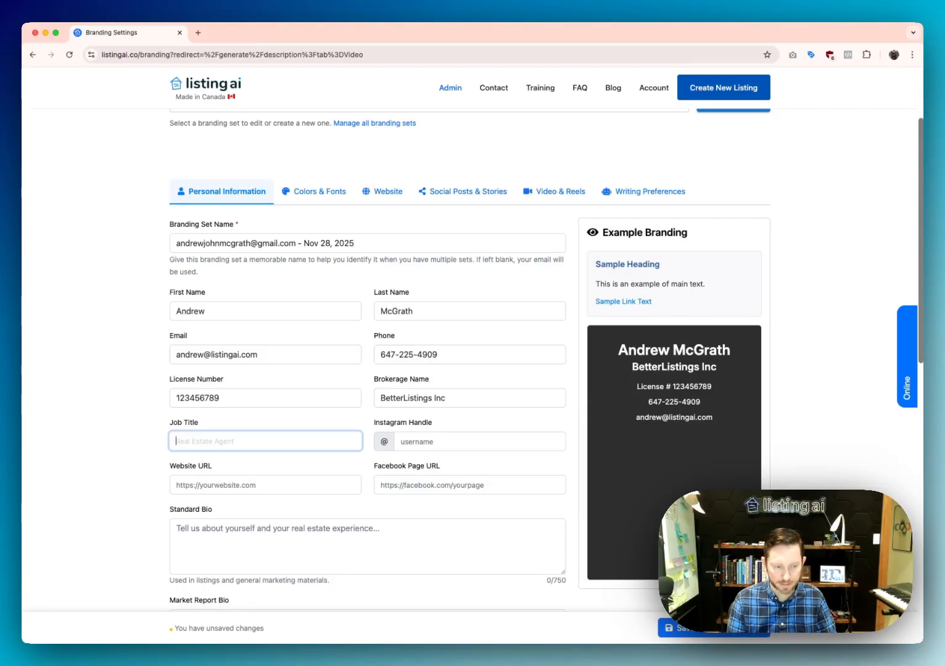
type("Salesperson")
key("Tab")
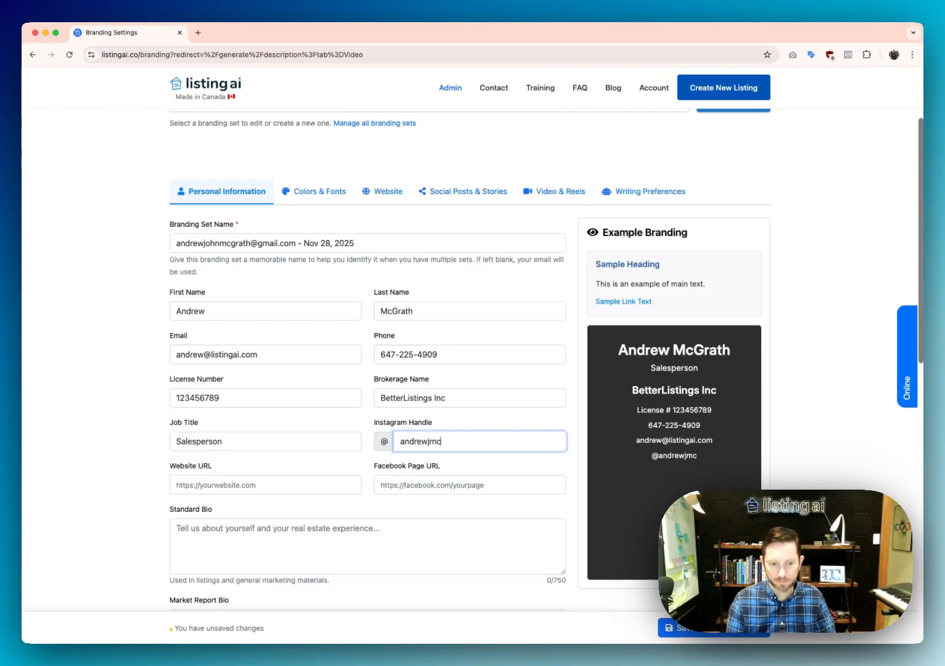
key("Tab")
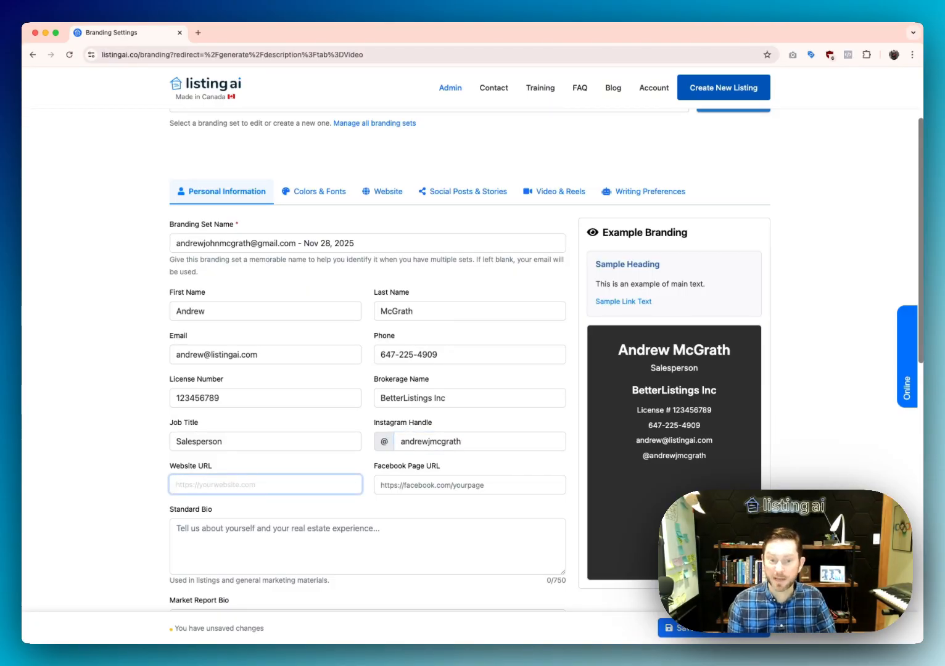
key("Tab")
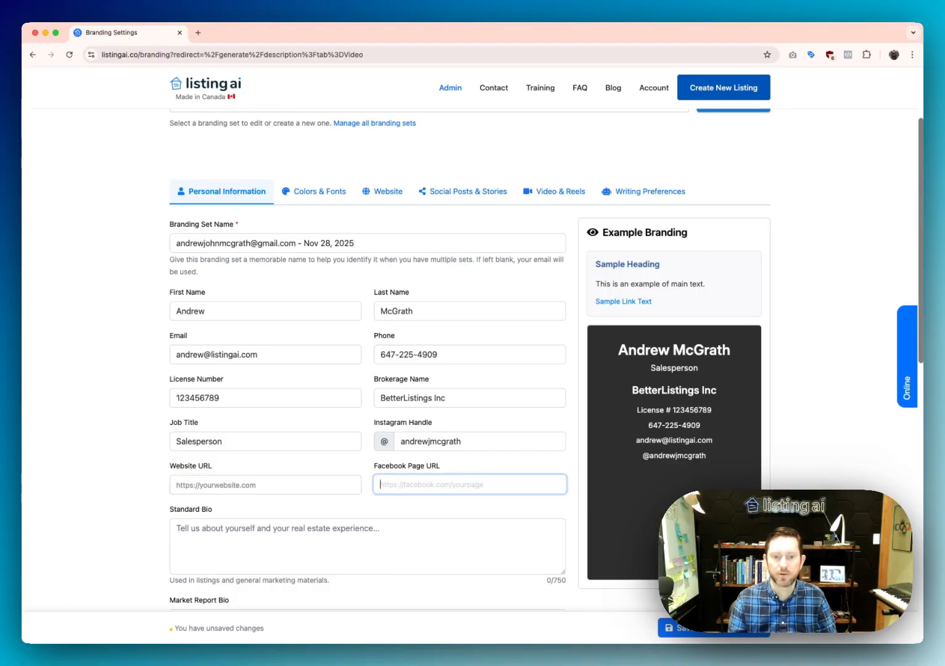
key("Tab")
scroll(342, 425, "down", 2)
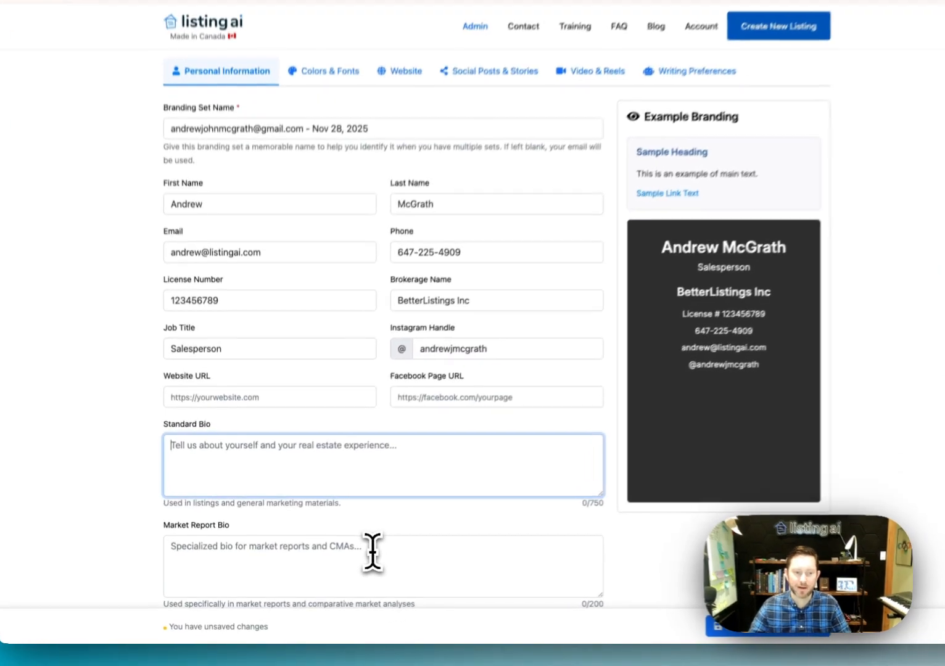
Write 'I love selling real estate.' as Standard Bio and copy it into Market Report Bio
left_click(363, 558)
left_click(334, 498)
left_click(335, 572)
left_click(386, 477)
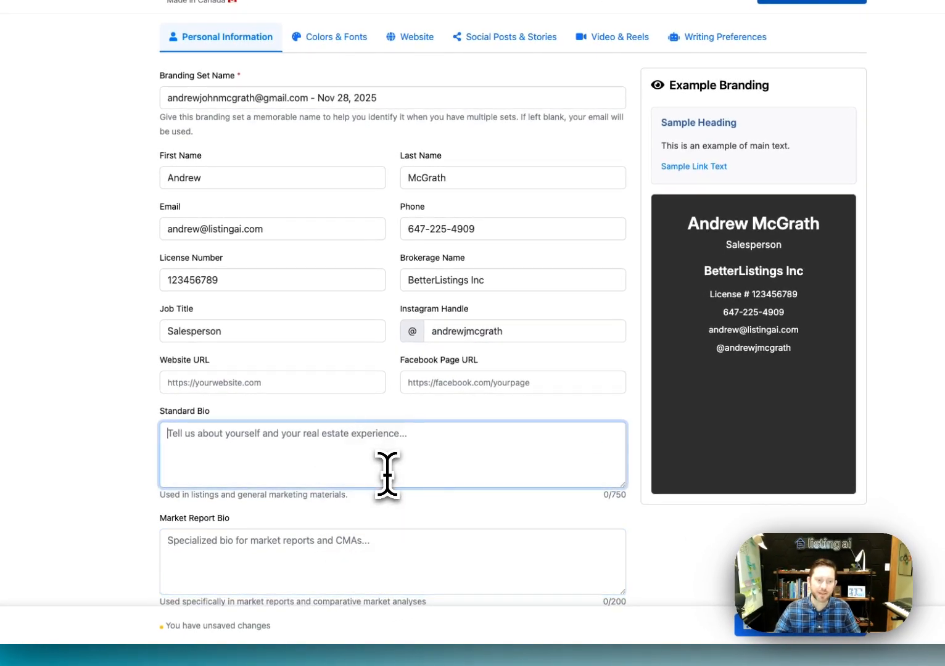
left_click(366, 560)
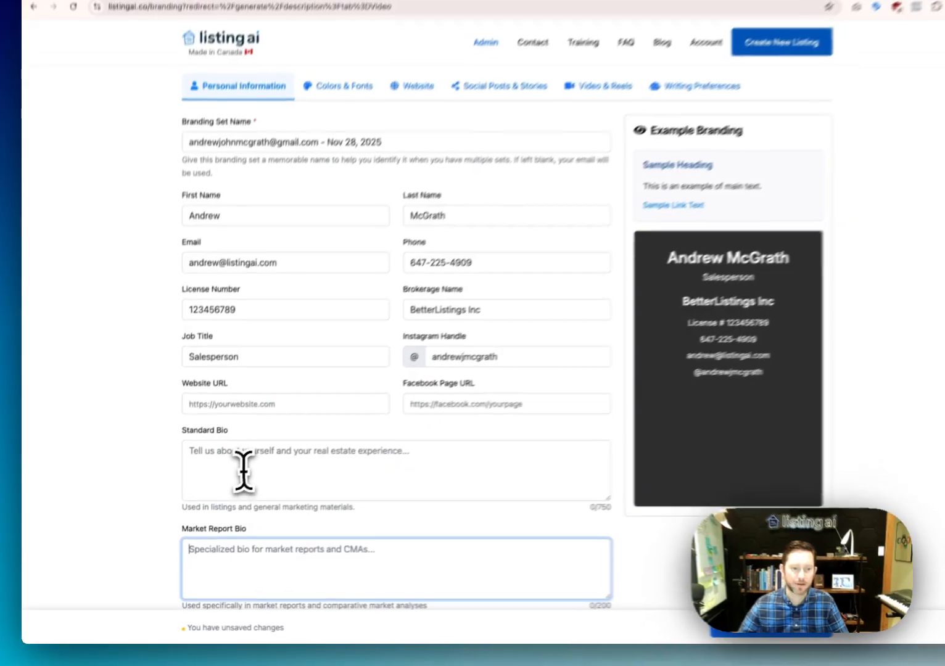
left_click(245, 474)
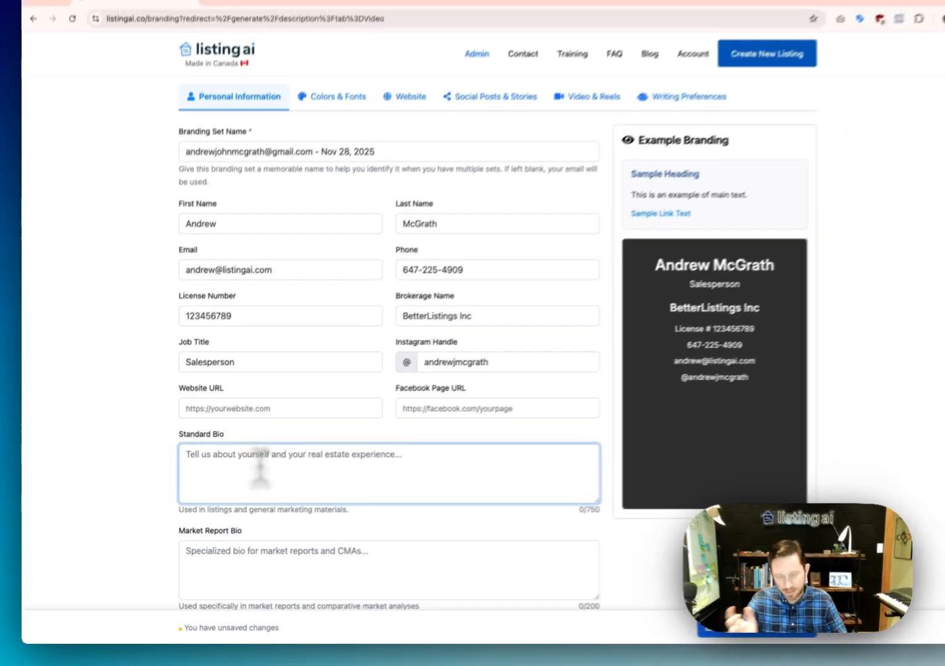
type("I I")
type("ove selling real estate.")
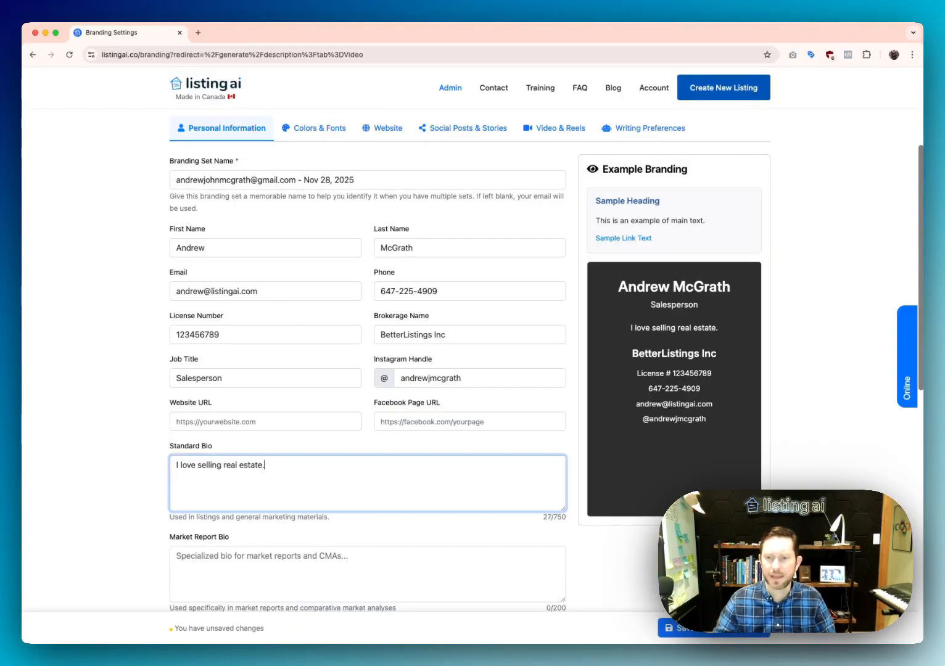
key("super+a")
key("super+c")
left_click(253, 558)
key("super+v")
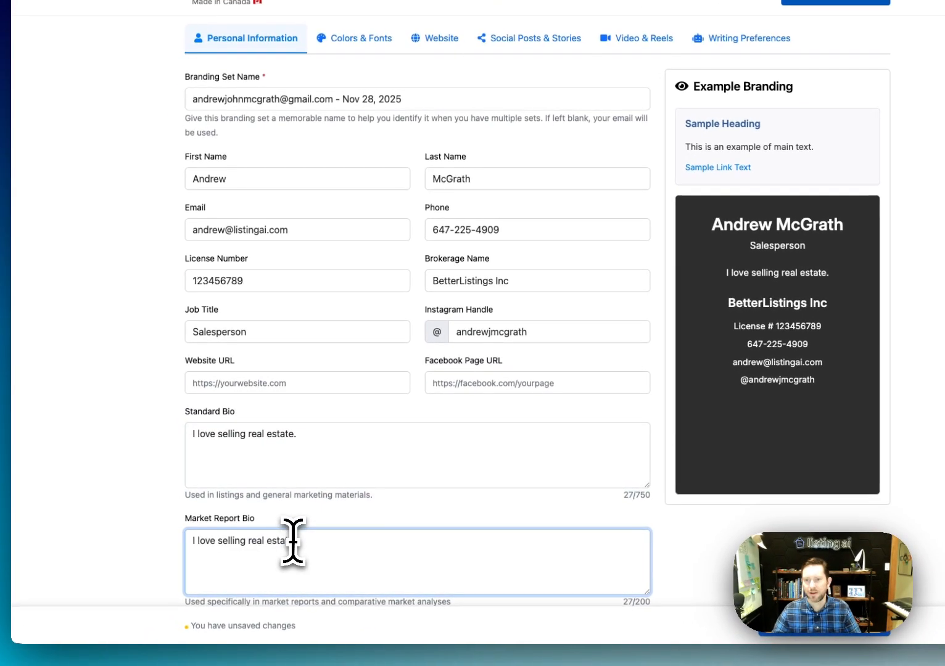
left_click(320, 457)
Save the branding settings and stay on the branding page
scroll(321, 468, "down", 1)
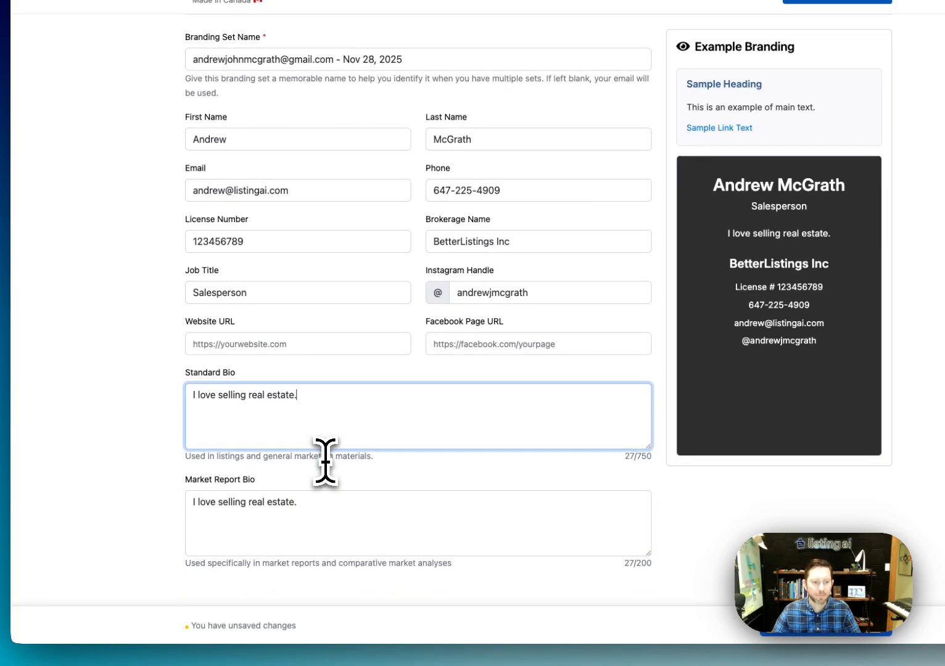
left_click(338, 482)
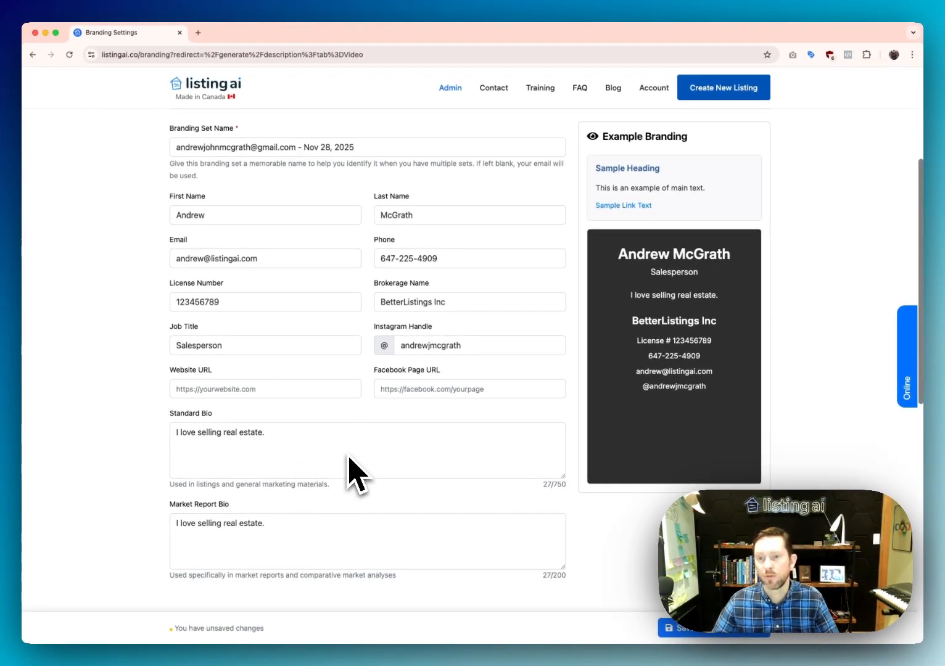
scroll(546, 353, "up", 1)
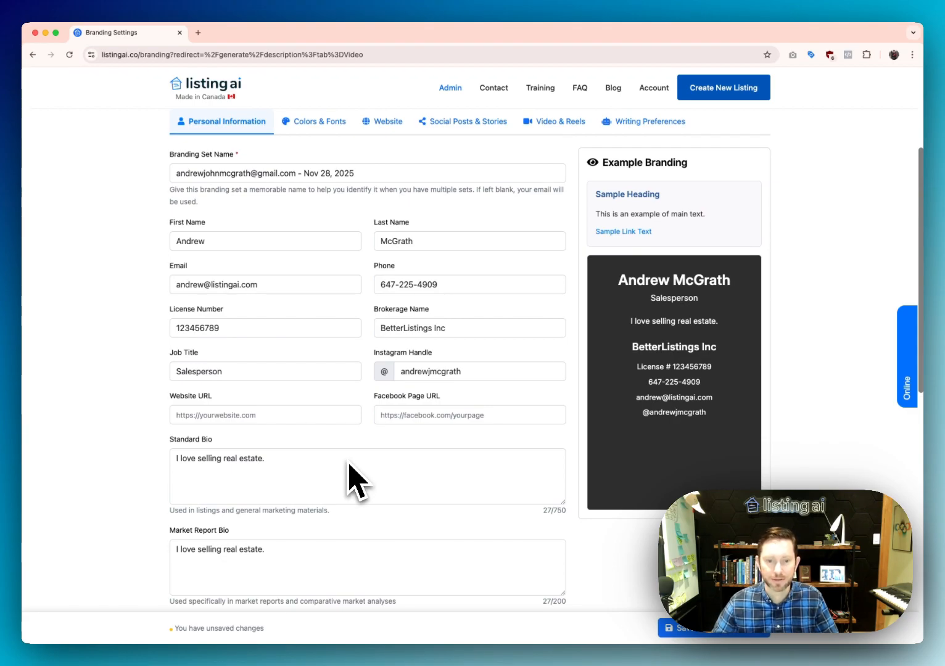
scroll(355, 481, "down", 2)
scroll(359, 498, "up", 2)
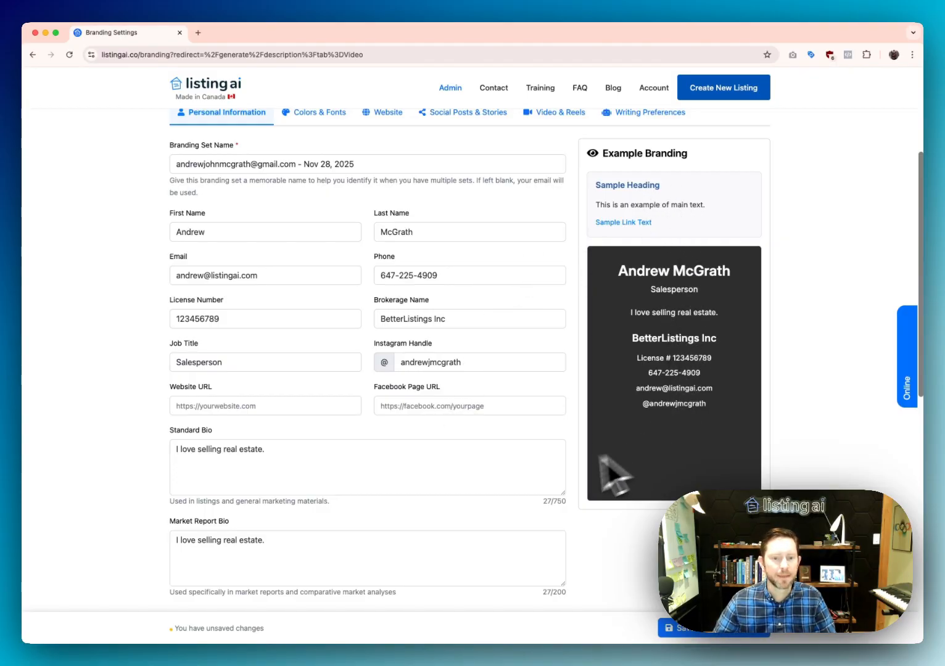
scroll(579, 475, "up", 2)
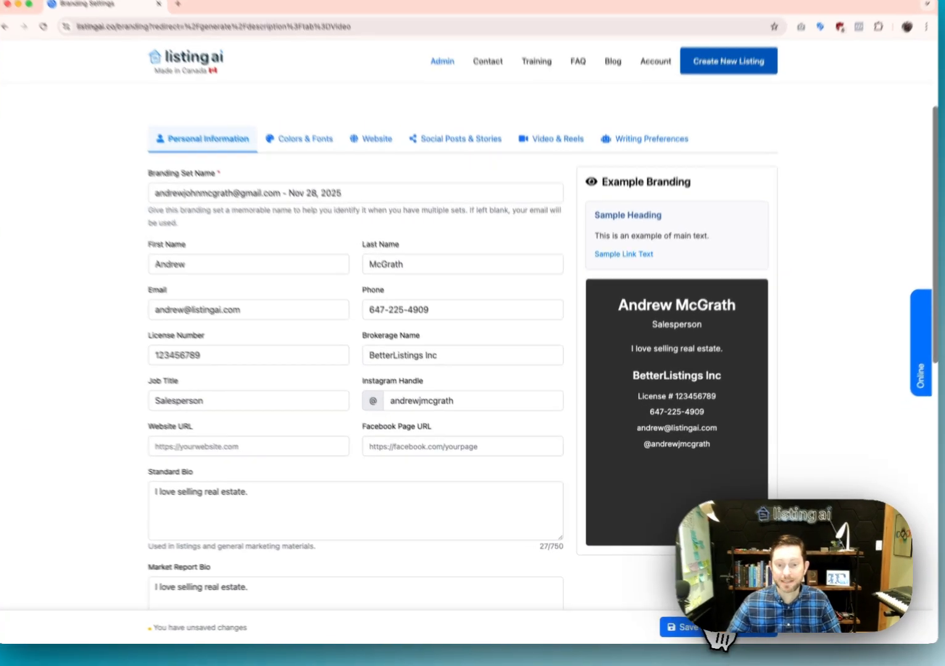
left_click(716, 628)
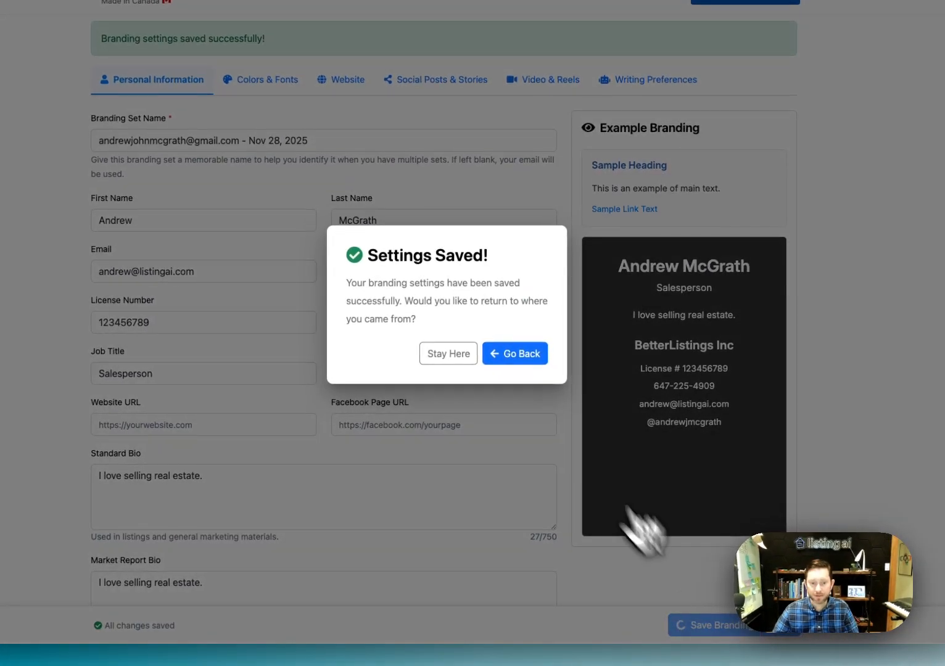
left_click(442, 357)
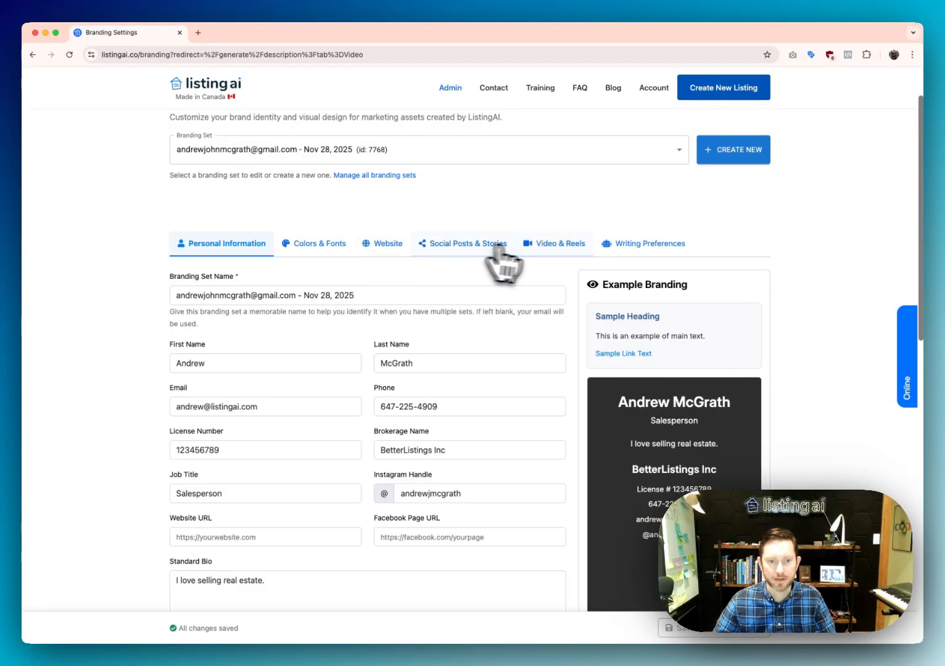
Set the brand colour to near-black #1c1c1c under Colors & Fonts
left_click(318, 245)
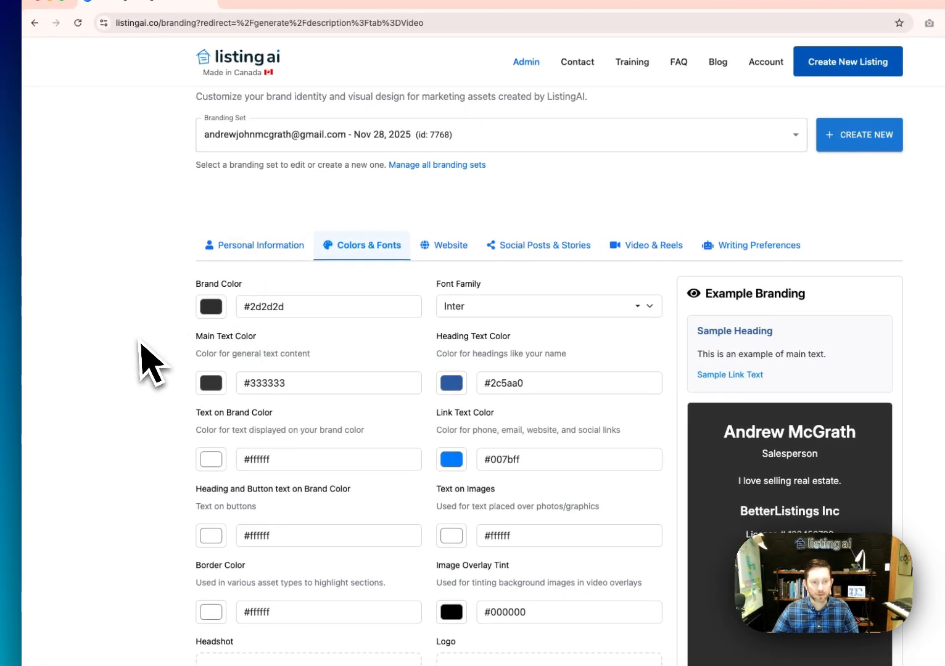
scroll(157, 348, "down", 2)
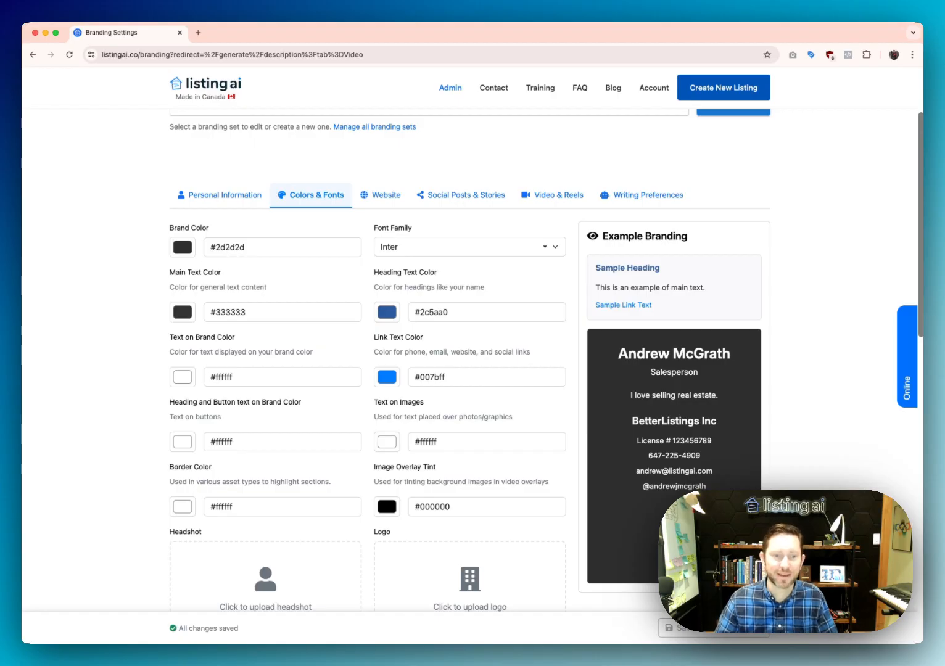
left_click(182, 247)
mouse_move(193, 302)
left_mouse_down()
mouse_move(212, 311)
mouse_move(267, 280)
mouse_move(268, 332)
mouse_move(236, 330)
mouse_move(259, 356)
mouse_move(277, 357)
mouse_move(239, 360)
mouse_move(288, 361)
mouse_move(215, 362)
mouse_move(185, 318)
mouse_move(172, 333)
left_mouse_up()
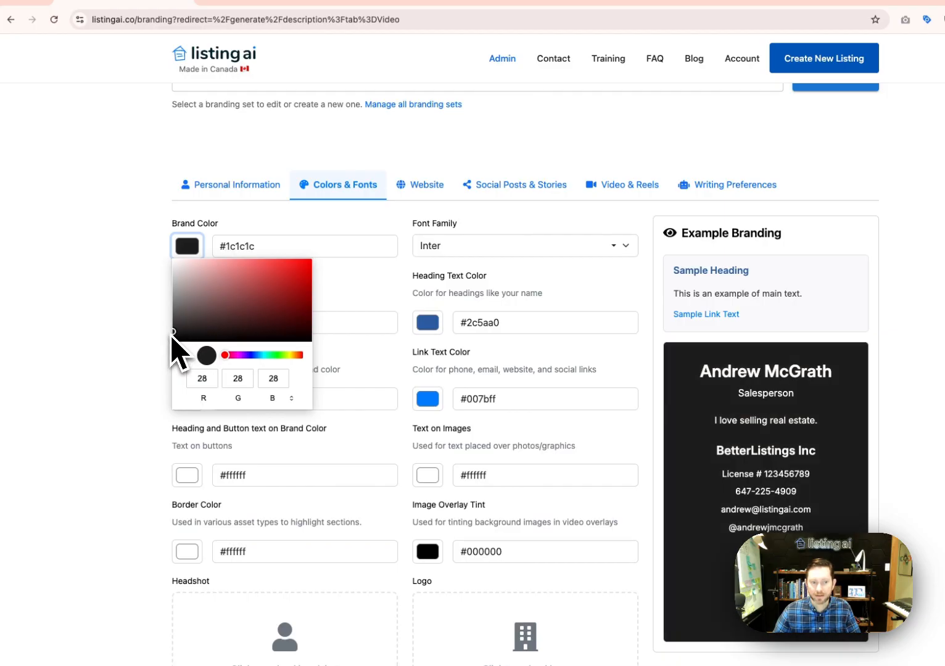
left_click(129, 345)
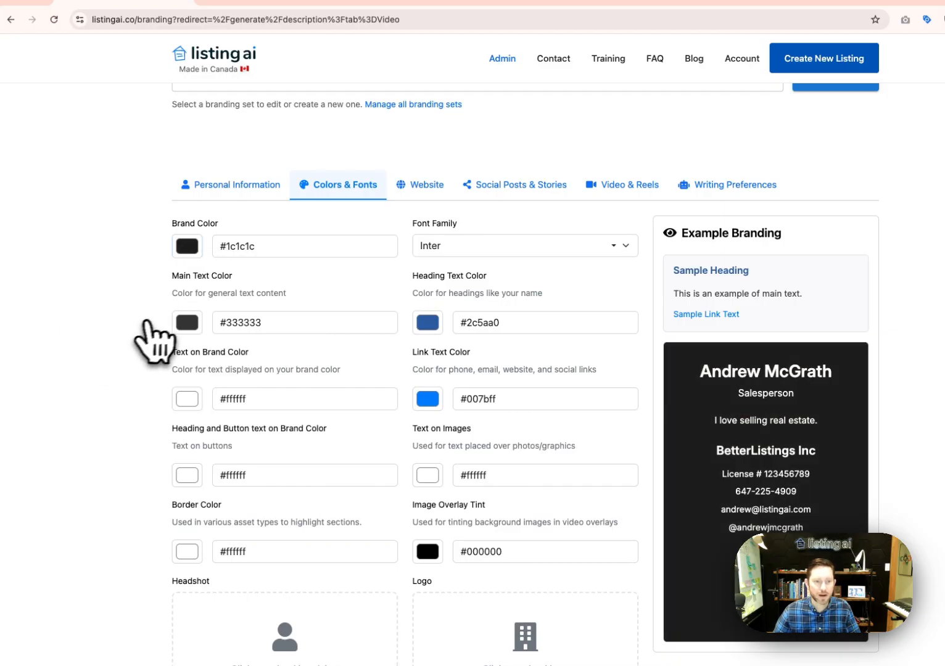
left_click(523, 246)
Choose the Poppins font and set the main text colour to black #000000
scroll(518, 333, "down", 2)
scroll(511, 364, "down", 4)
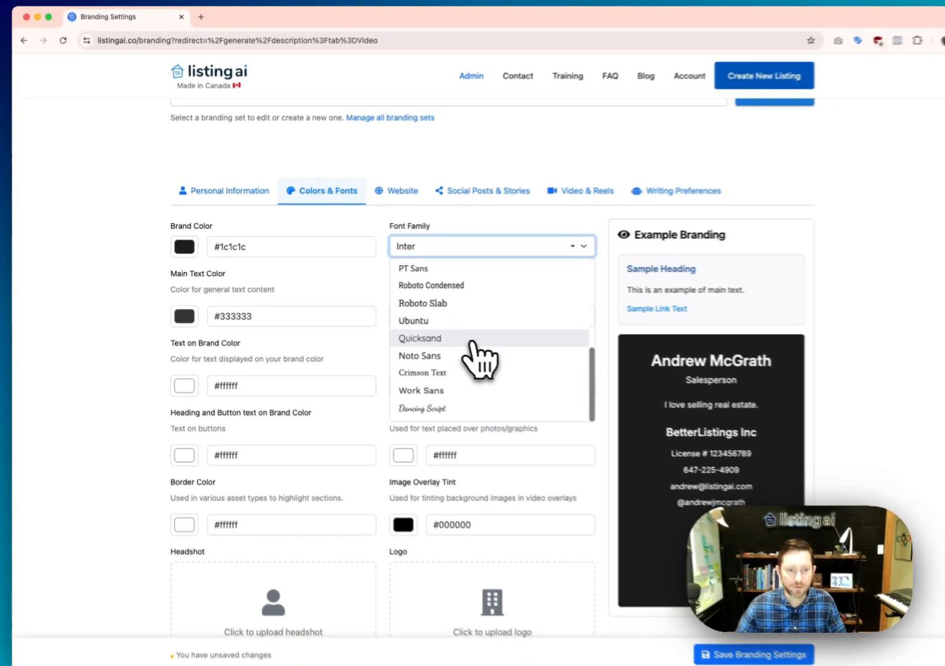
scroll(512, 364, "up", 3)
scroll(459, 321, "up", 3)
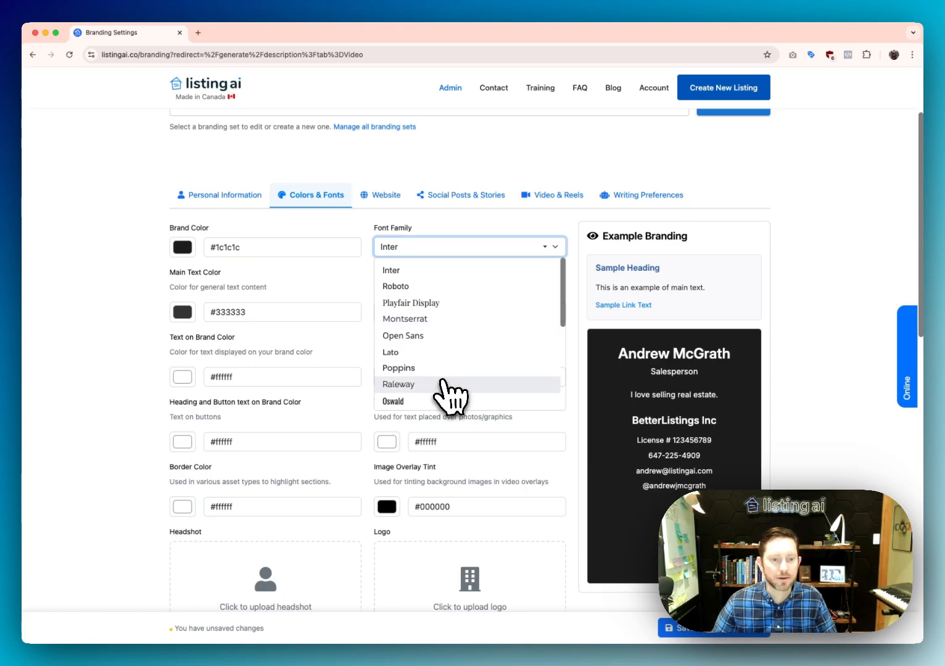
scroll(448, 395, "down", 3)
left_click(425, 294)
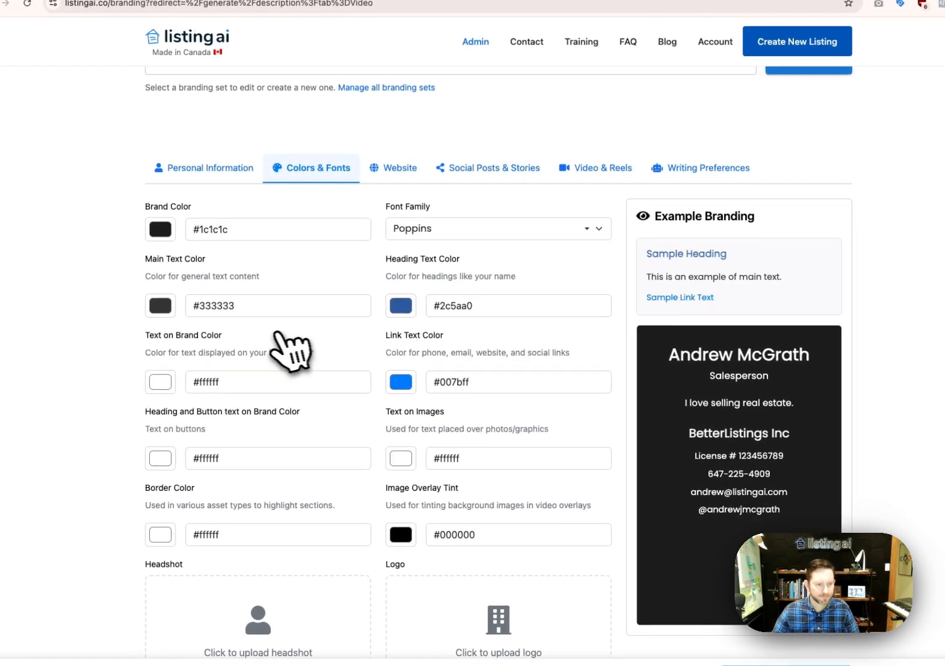
left_click(161, 305)
left_click_drag(194, 355, 220, 334)
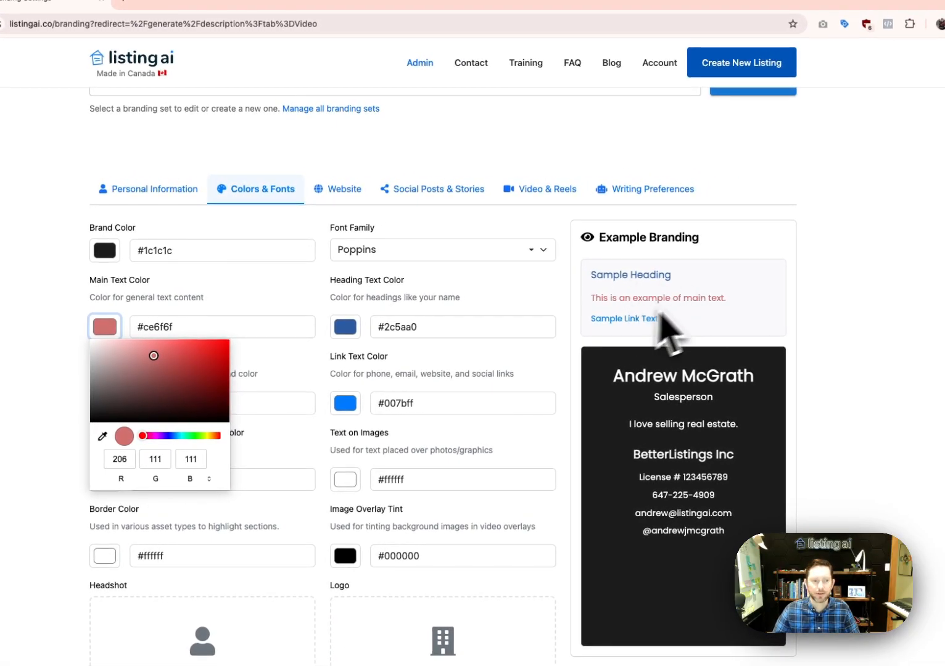
left_click_drag(154, 356, 90, 424)
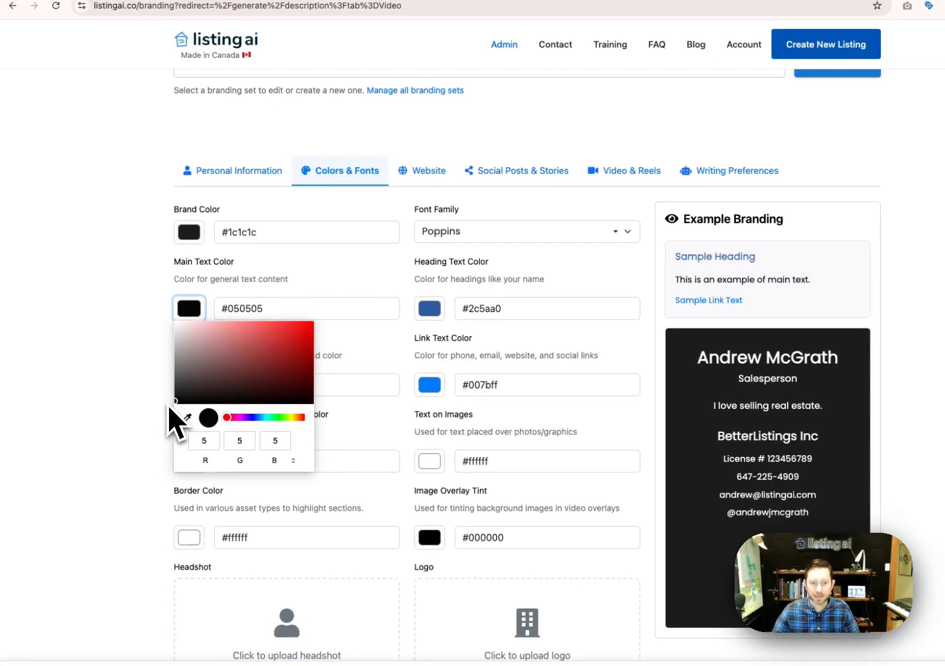
left_click_drag(167, 404, 158, 406)
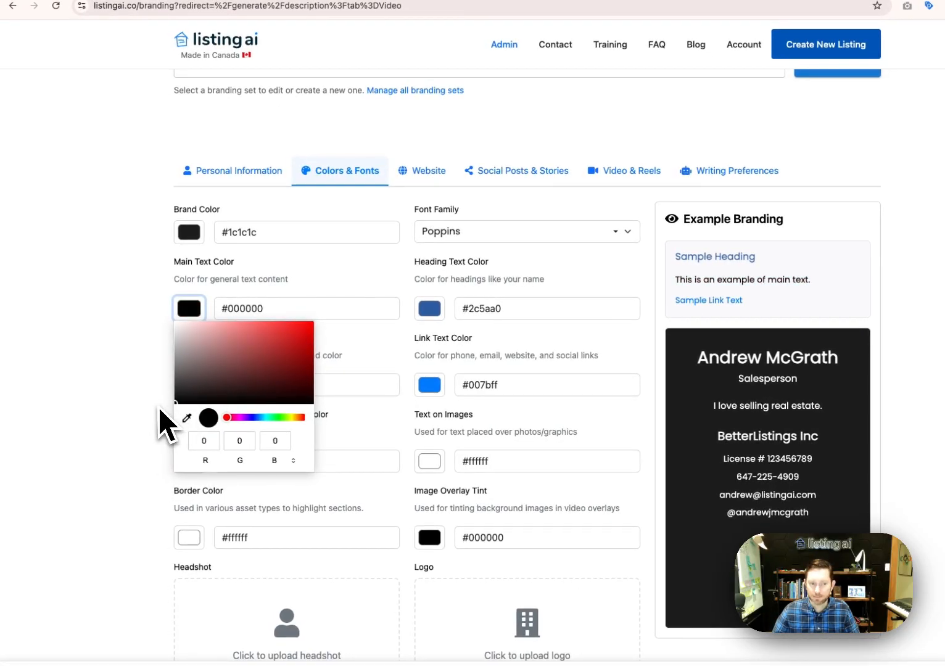
left_click(117, 398)
Set the heading text colour to #247bff
left_click(431, 310)
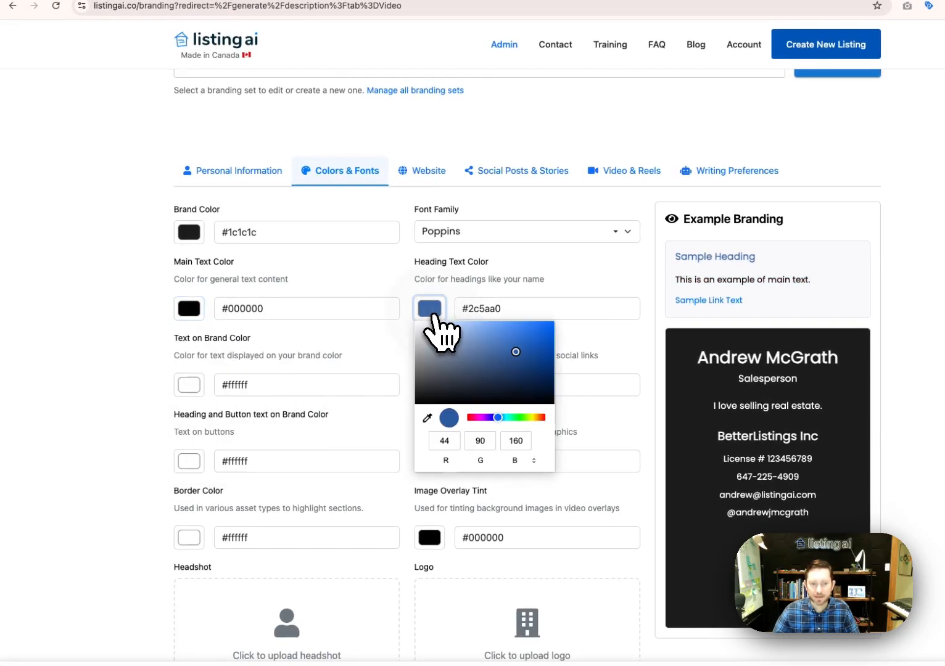
left_click_drag(515, 357, 533, 323)
left_click(572, 287)
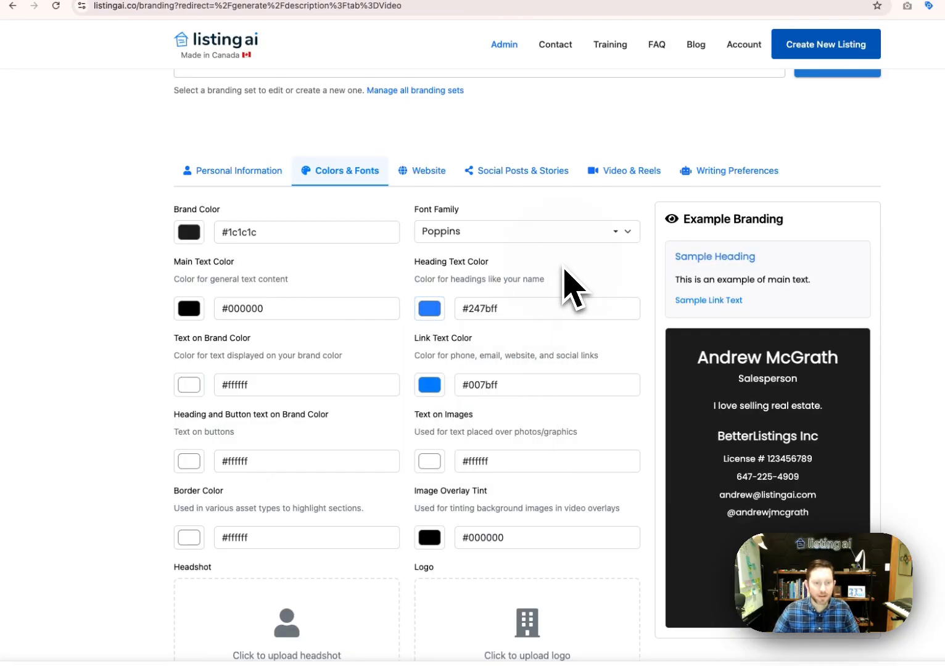
scroll(283, 342, "down", 1)
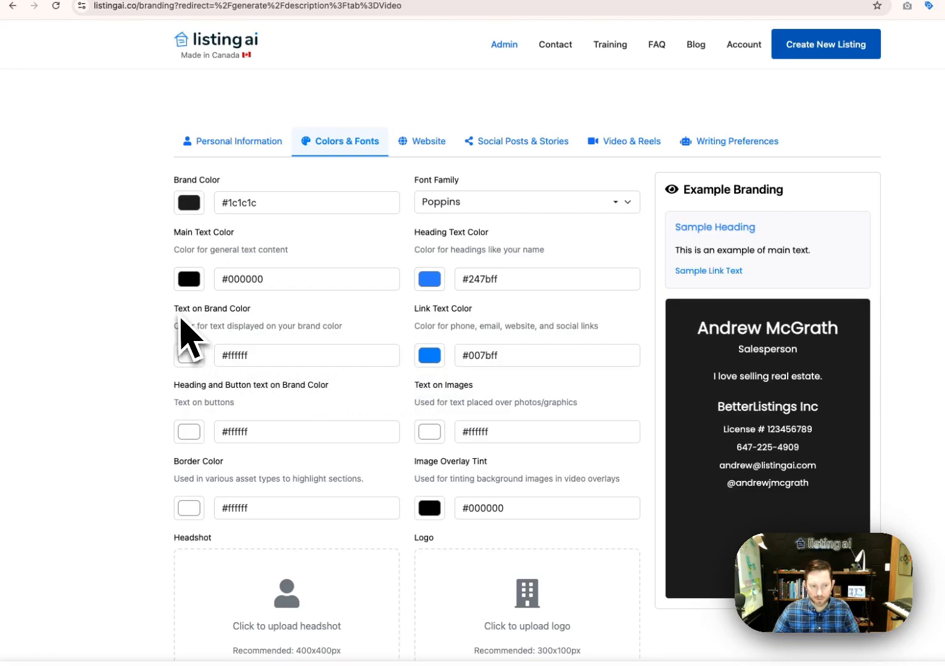
left_click_drag(174, 326, 358, 325)
left_click(343, 336)
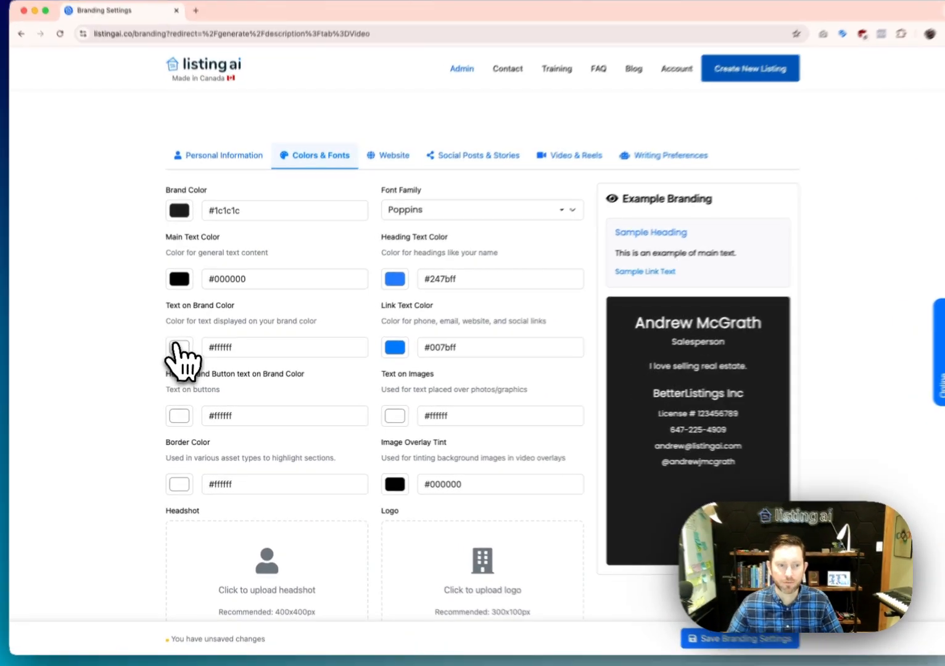
Keep text on brand colour white #ffffff and set link text to #0056b3
left_click(182, 351)
left_click_drag(179, 373, 267, 370)
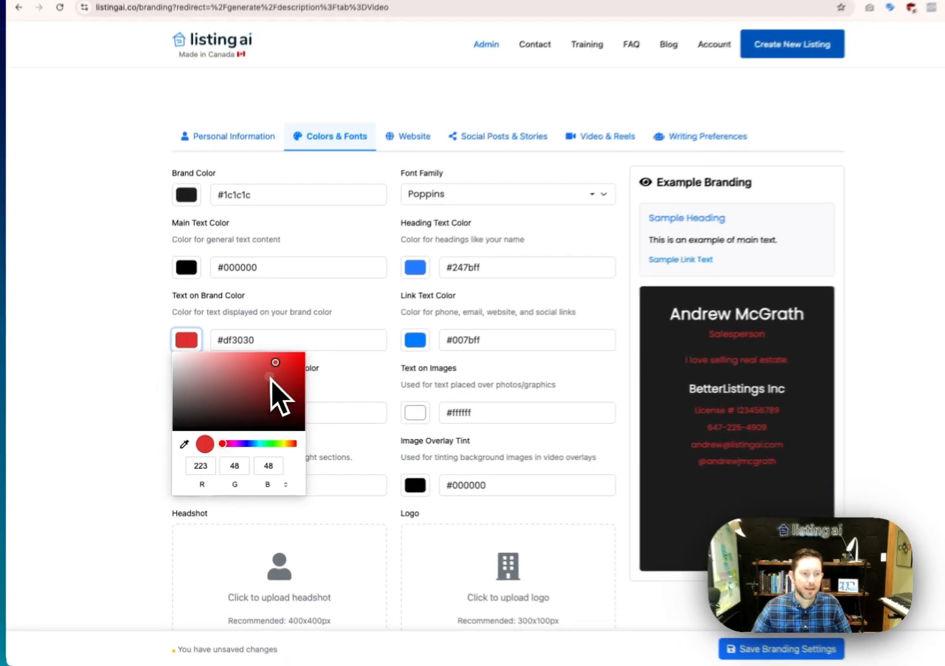
left_click_drag(261, 373, 170, 351)
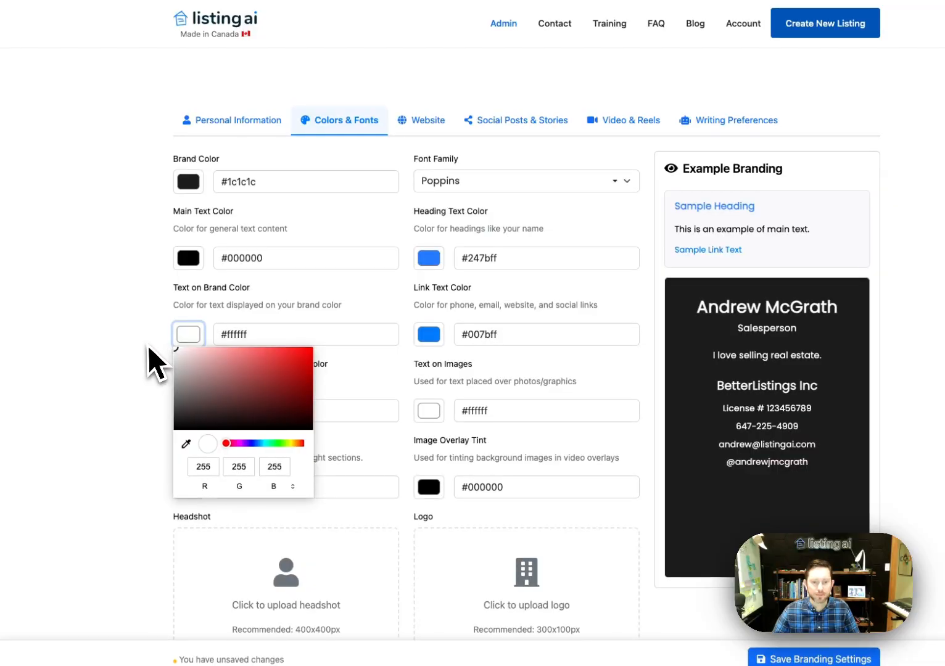
left_click(145, 351)
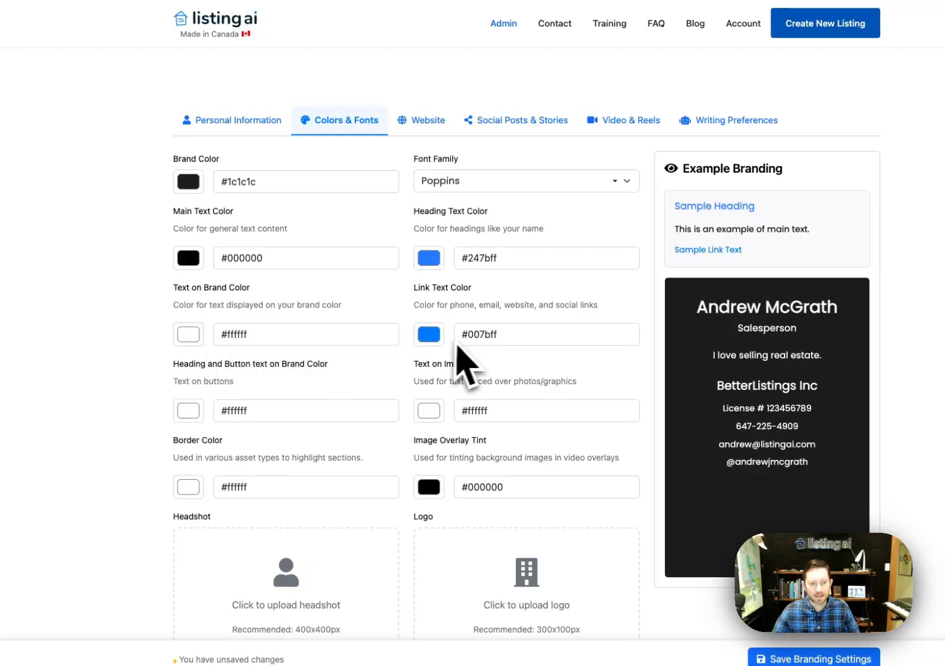
left_click(429, 334)
left_click_drag(461, 367, 515, 395)
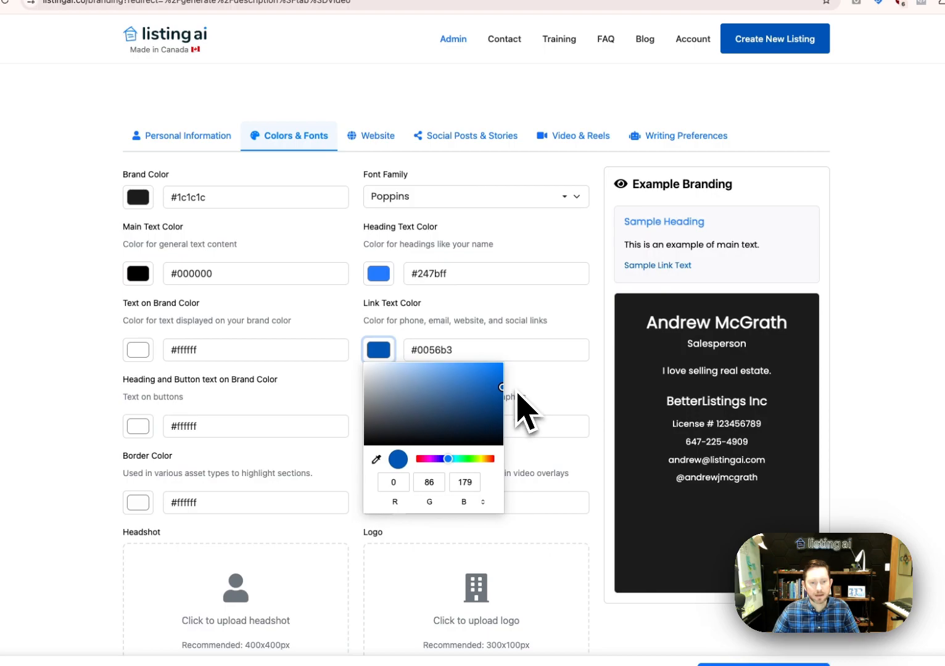
left_click(611, 380)
scroll(523, 447, "down", 2)
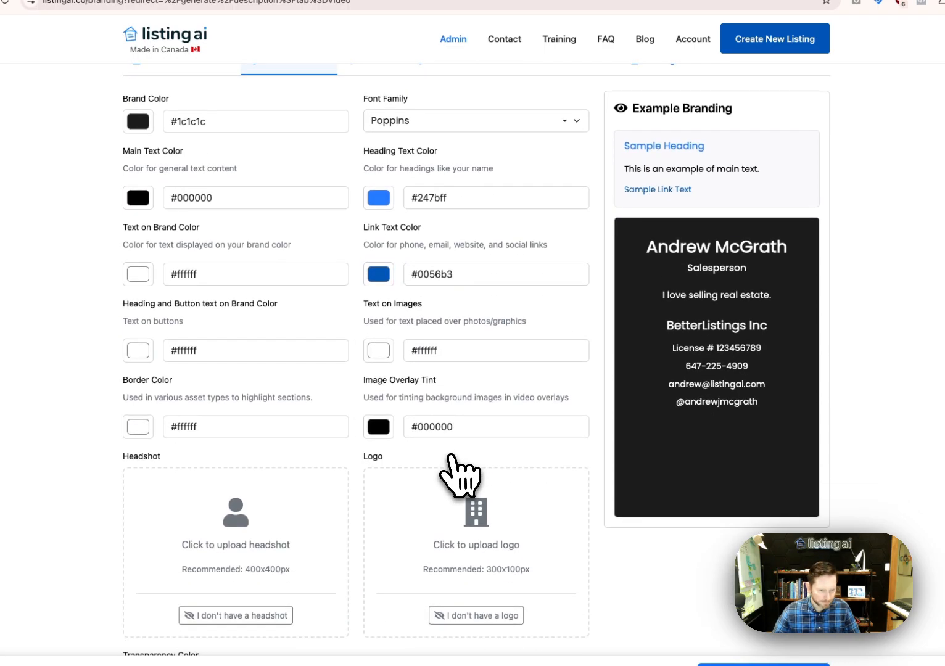
Set the heading and button text colour to light blue #4d88ff
left_click(159, 346)
left_click_drag(200, 391, 171, 406)
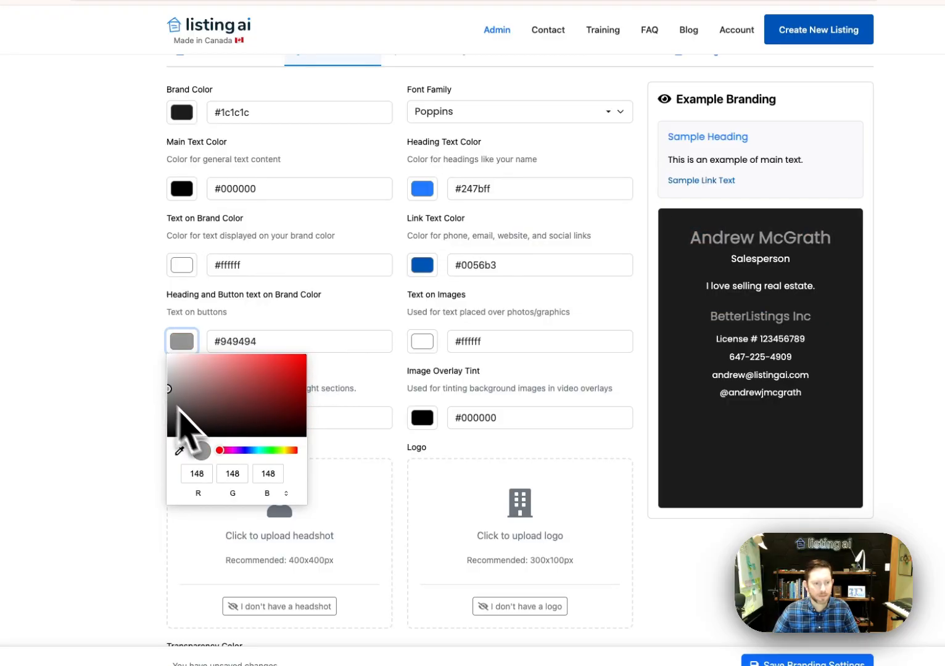
left_click(246, 450)
left_click(296, 384)
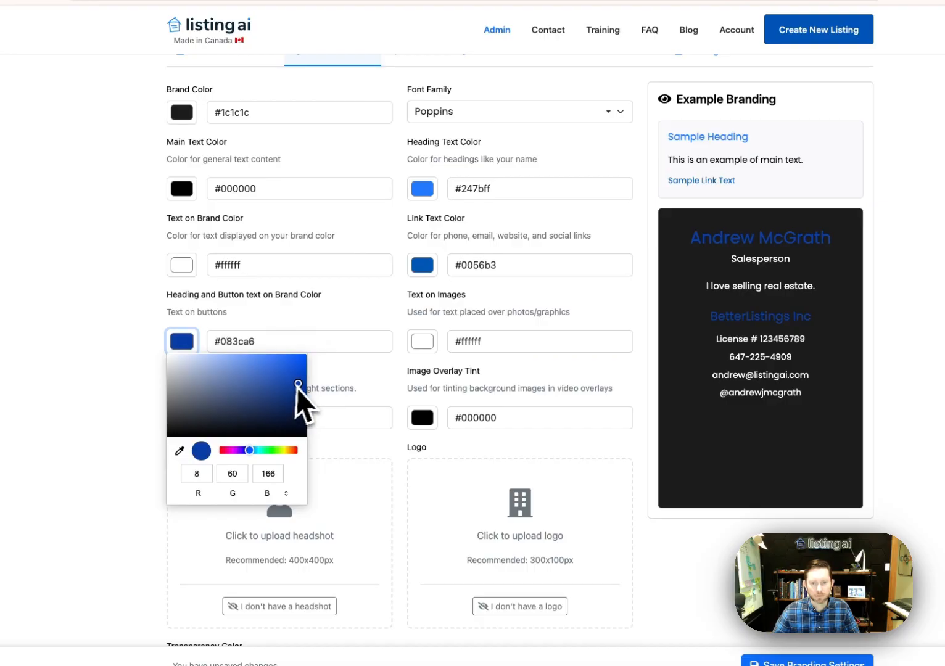
left_click_drag(312, 374, 267, 351)
left_click(400, 329)
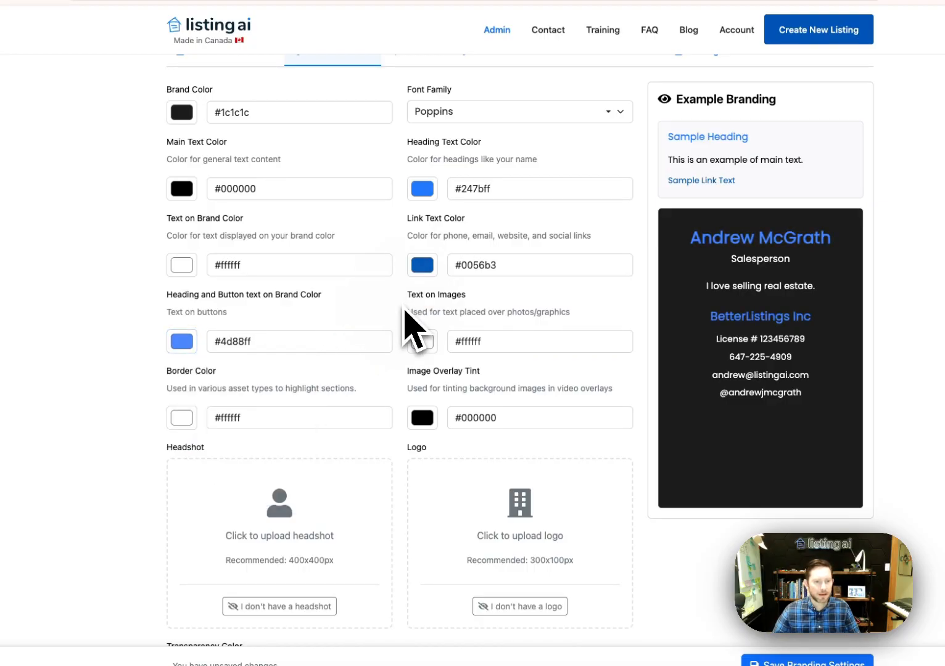
scroll(448, 328, "down", 1)
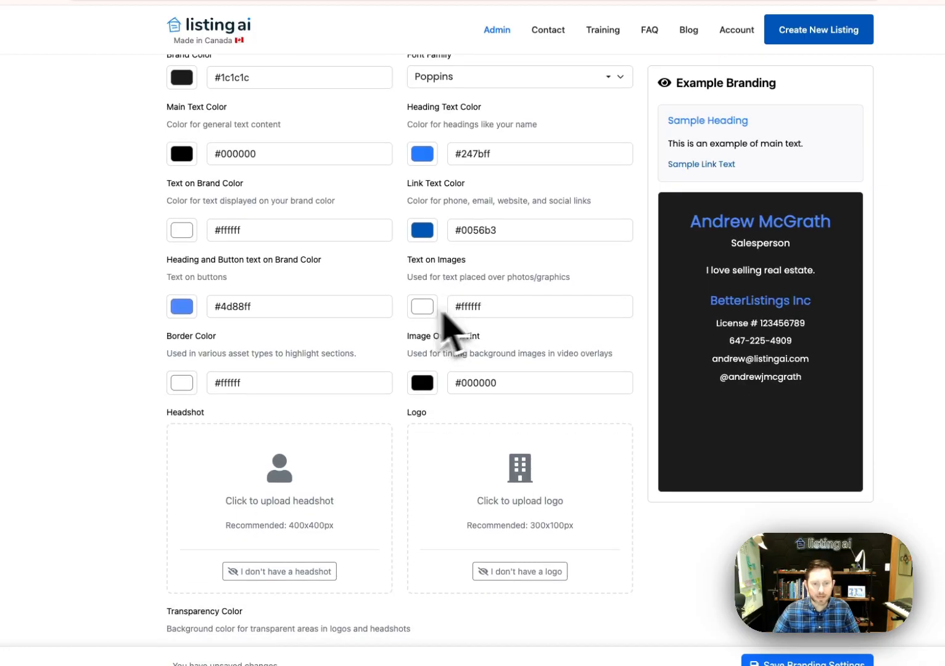
Leave the text-on-images colour white #ffffff
left_click(431, 314)
left_click_drag(487, 380, 409, 323)
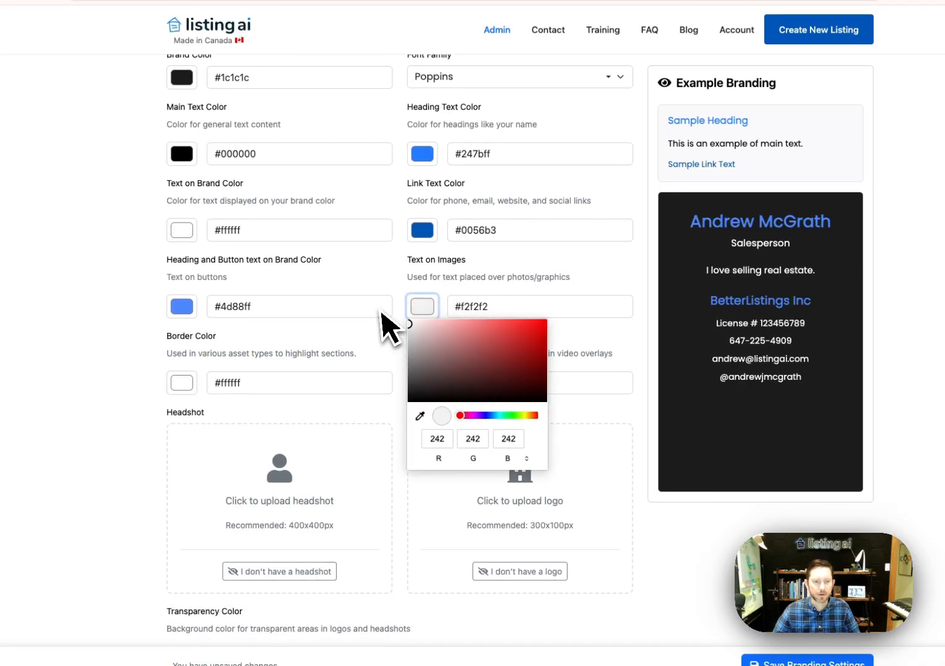
left_click(439, 279)
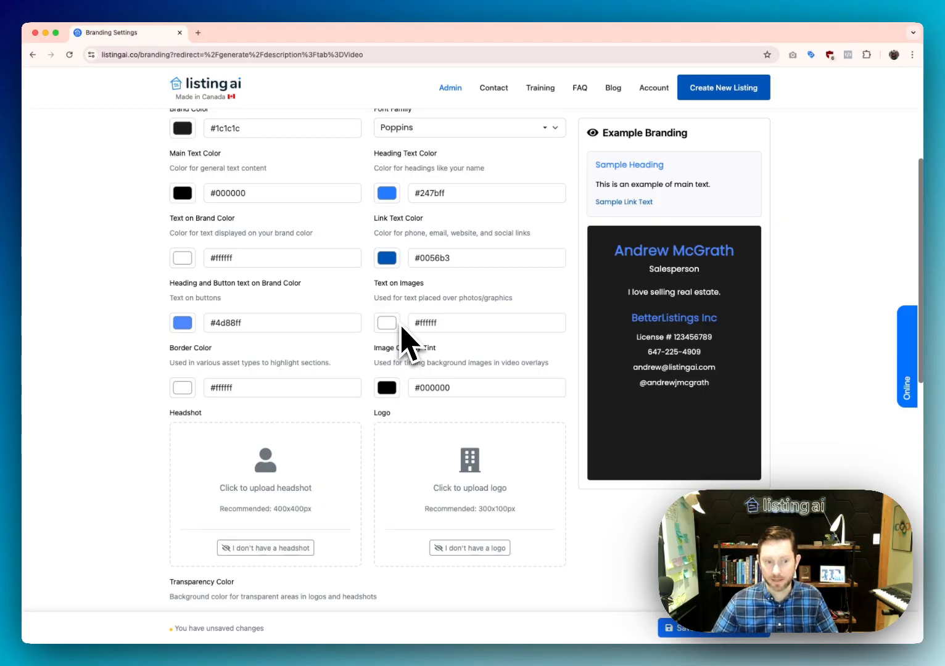
Set the Image Overlay Tint to black #000000
scroll(391, 327, "down", 2)
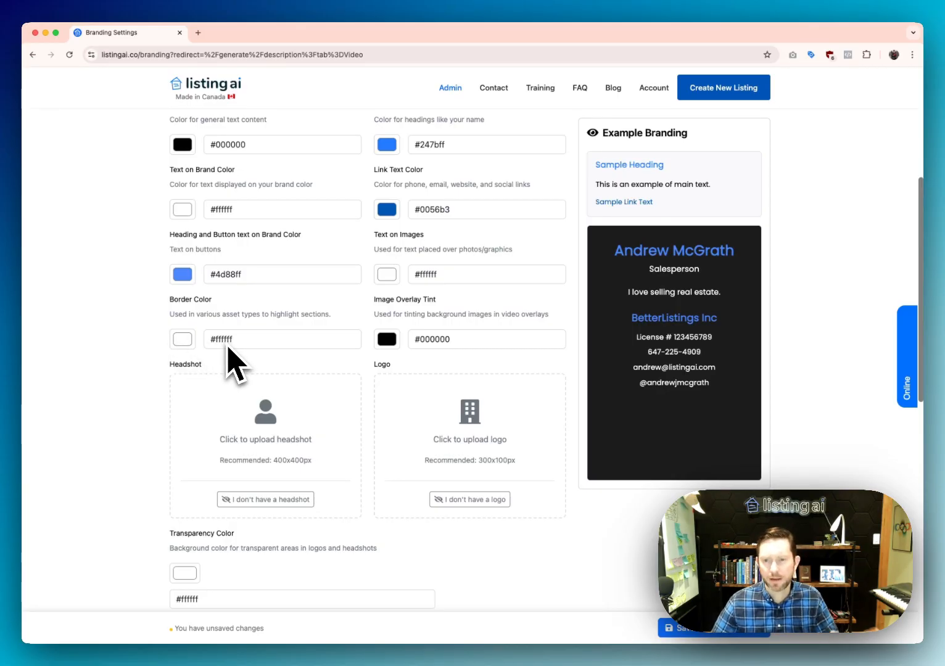
scroll(250, 360, "up", 1)
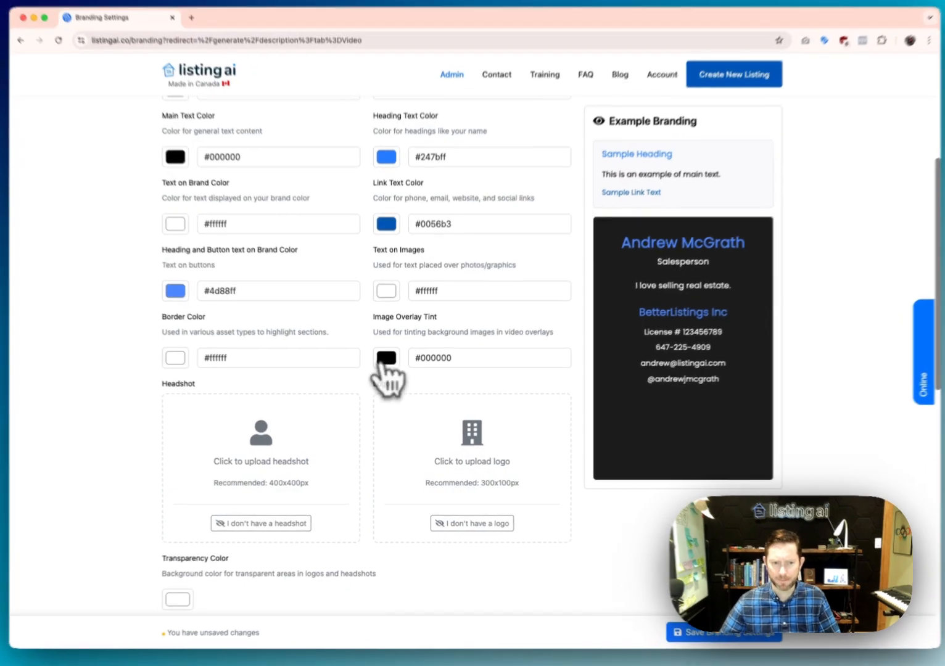
left_click(382, 364)
left_click(483, 374)
left_click_drag(498, 352, 319, 456)
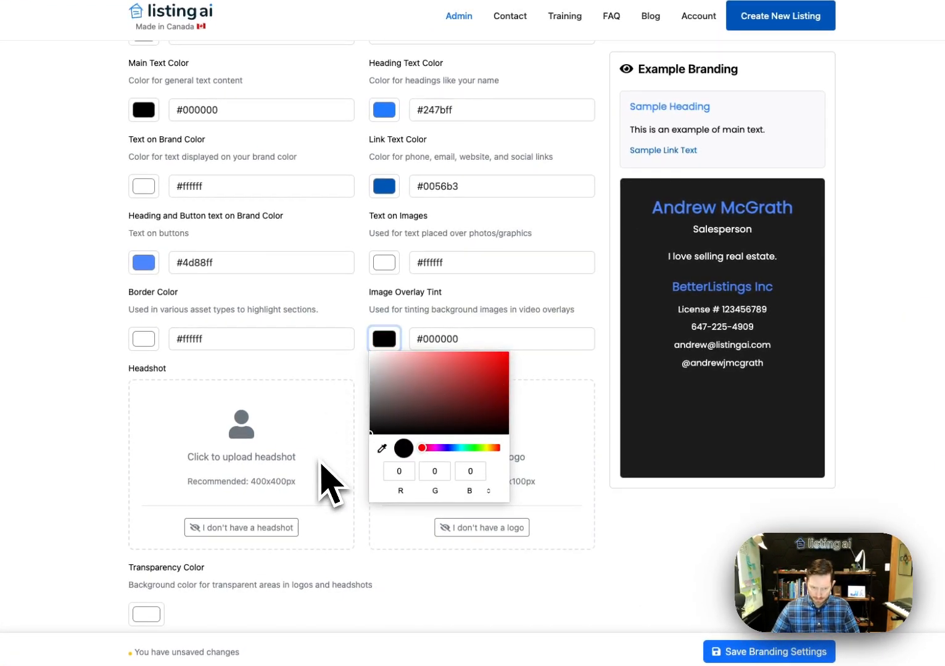
left_click(570, 372)
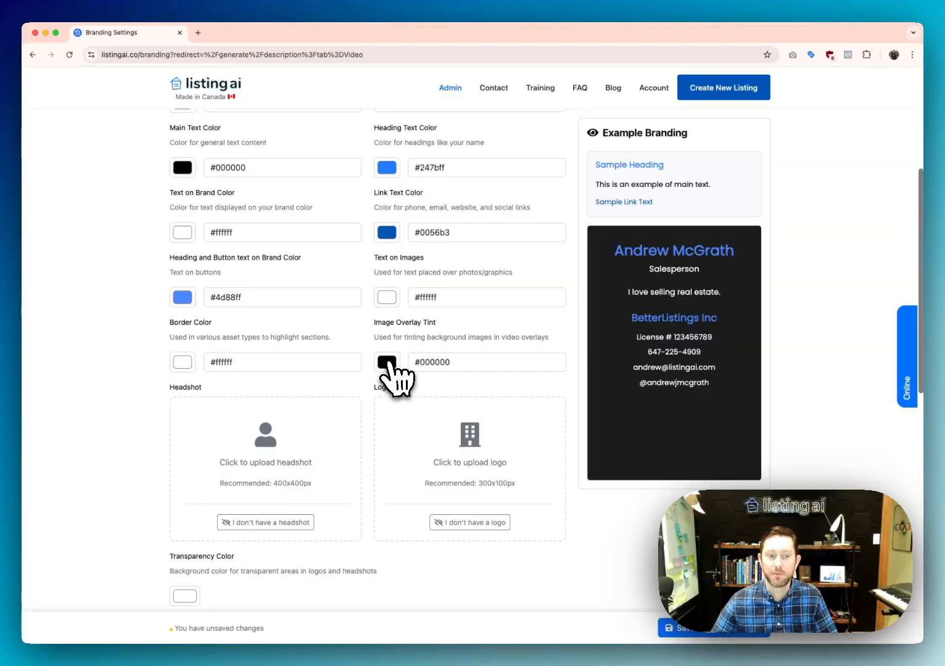
scroll(388, 370, "down", 2)
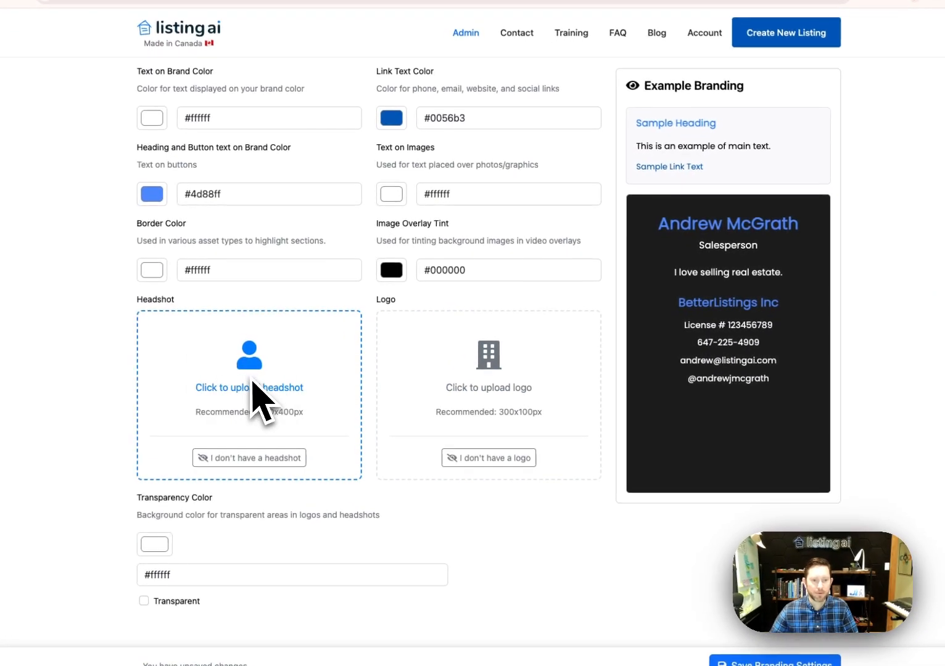
Upload the headshot photo, zoom and position it in the circular crop, and save
left_click(281, 388)
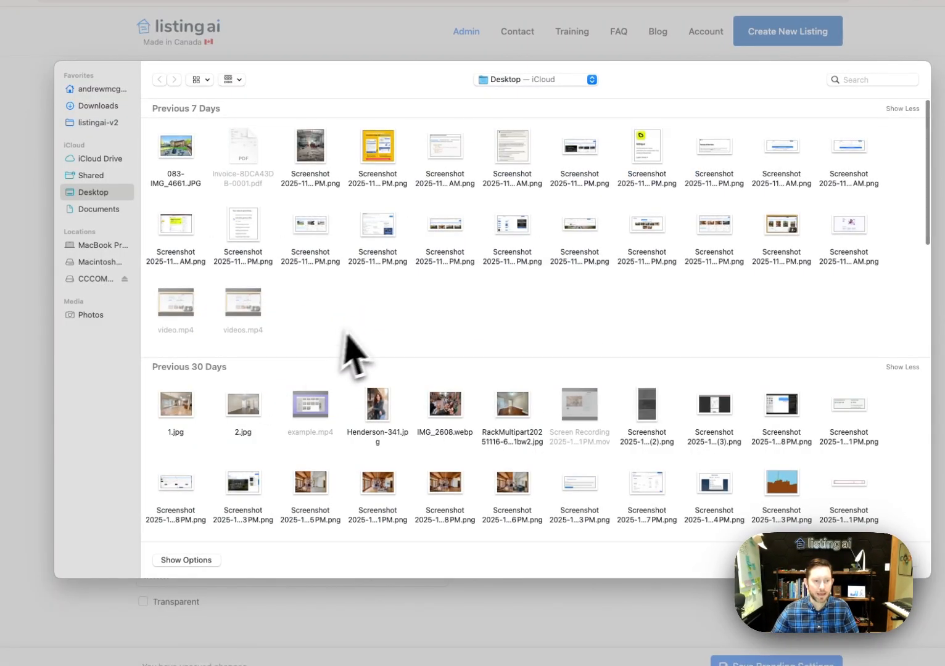
type("andrew")
key("Return")
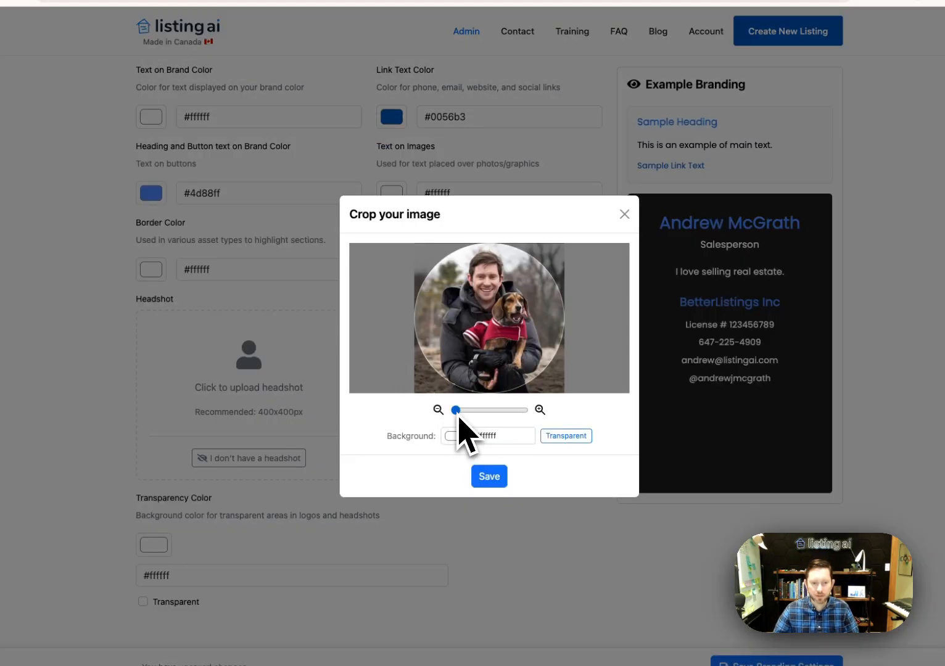
left_click_drag(454, 409, 483, 414)
left_click_drag(504, 337, 446, 412)
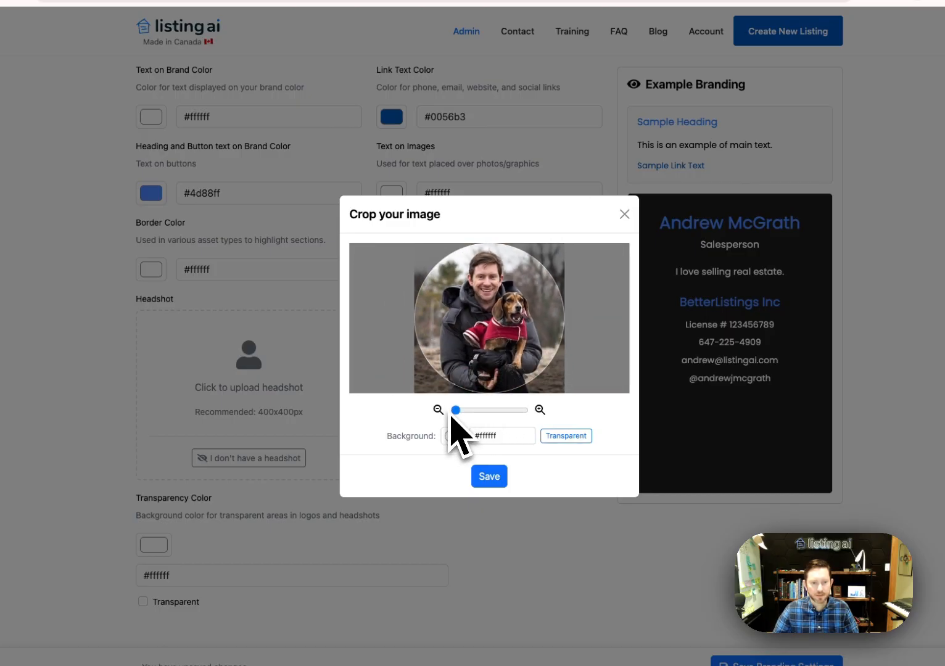
left_click(489, 476)
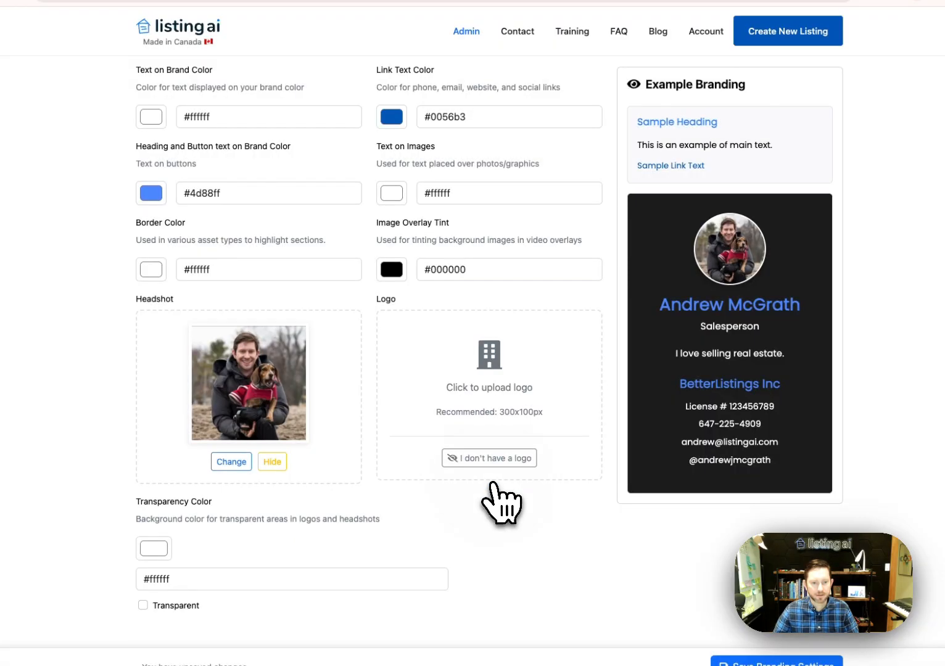
left_click(487, 376)
Upload logo 2.png, adjust its zoom, make the background transparent and save
left_click(602, 336)
type("logo")
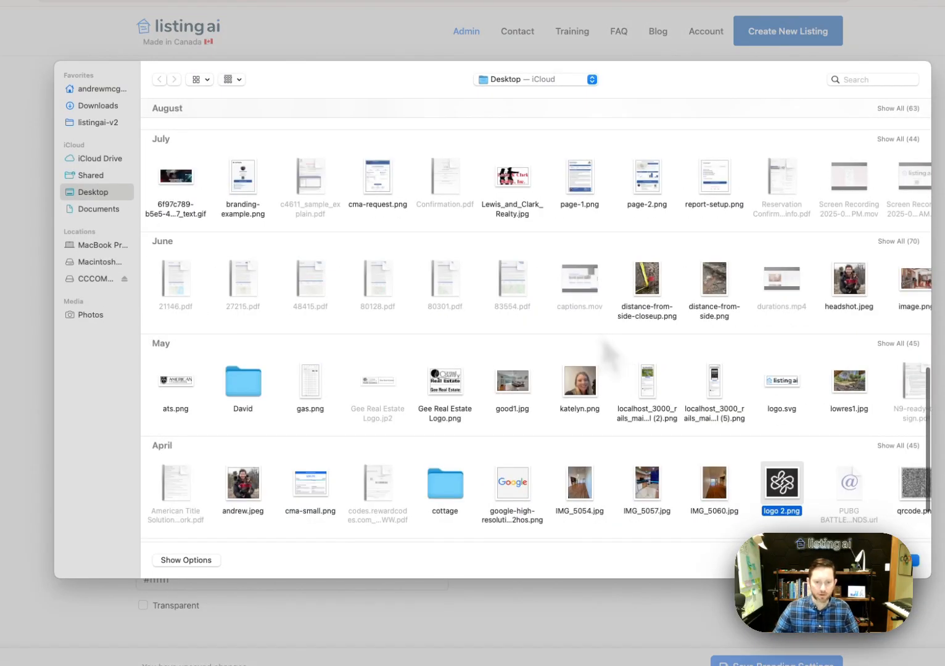
key("Return")
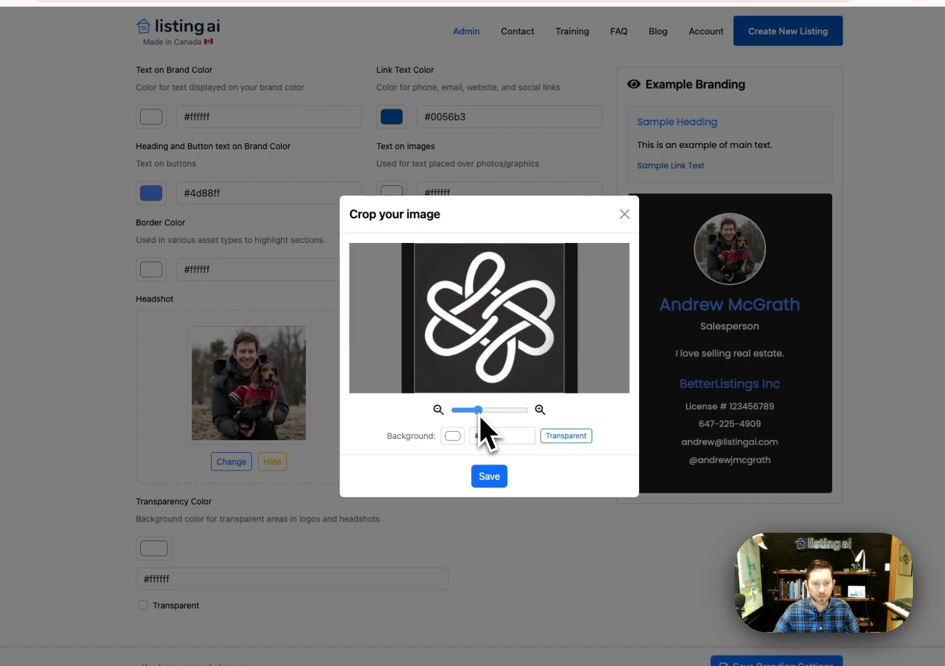
left_click_drag(477, 417, 473, 417)
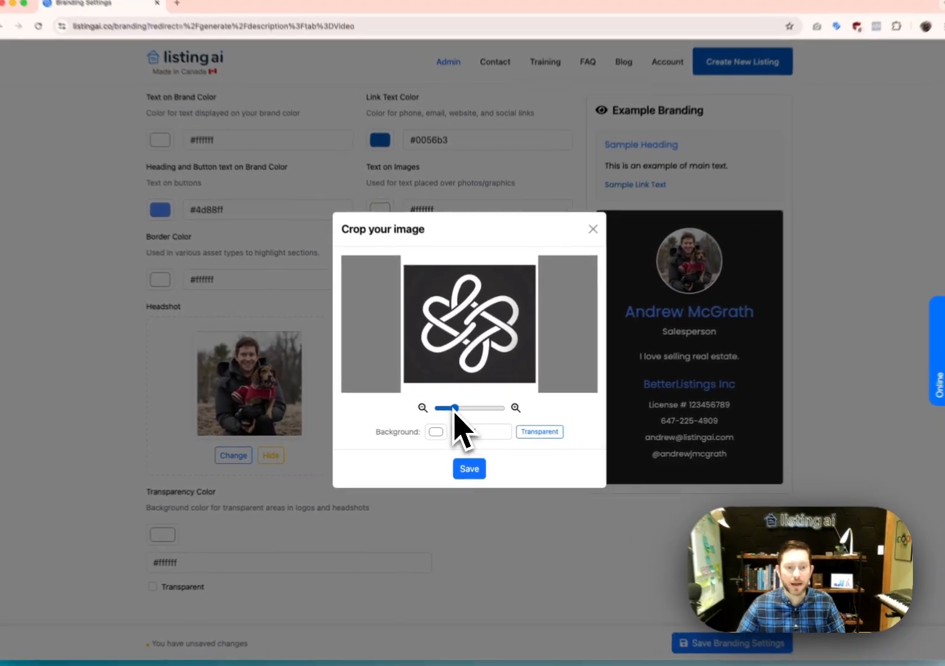
left_click_drag(453, 413, 461, 413)
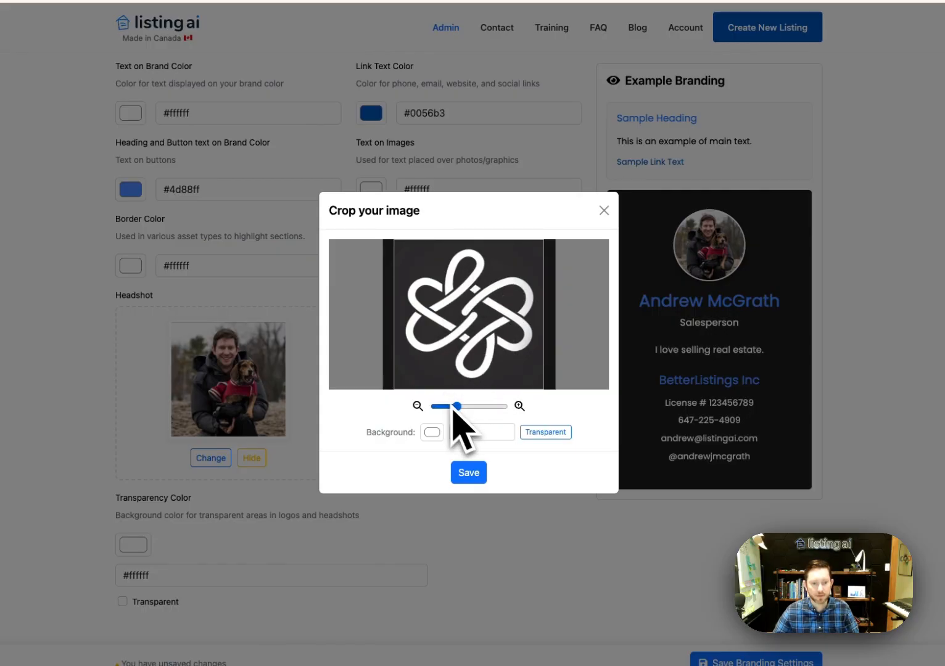
left_click_drag(457, 409, 455, 412)
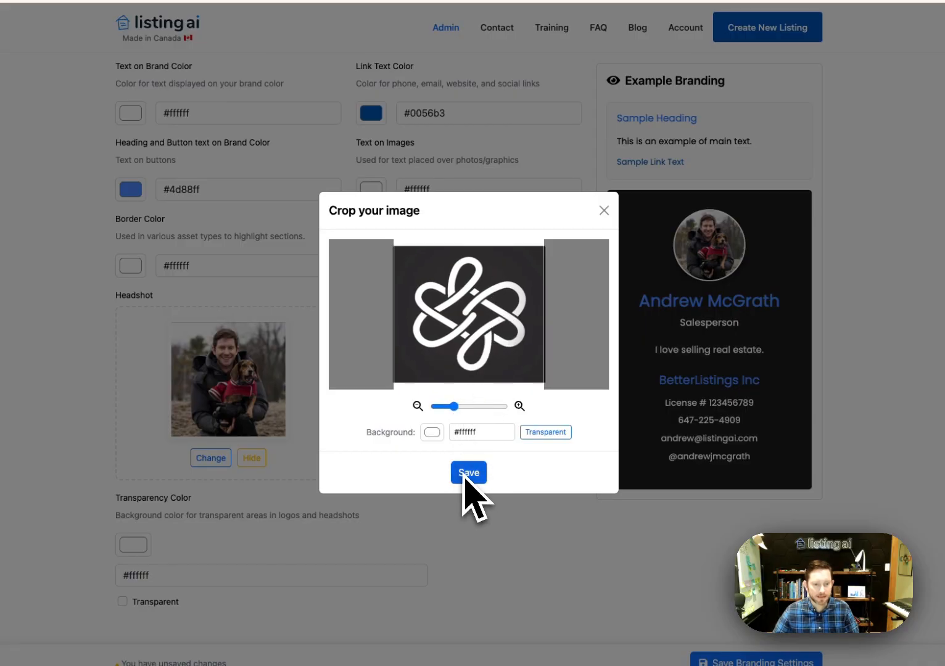
left_click(544, 433)
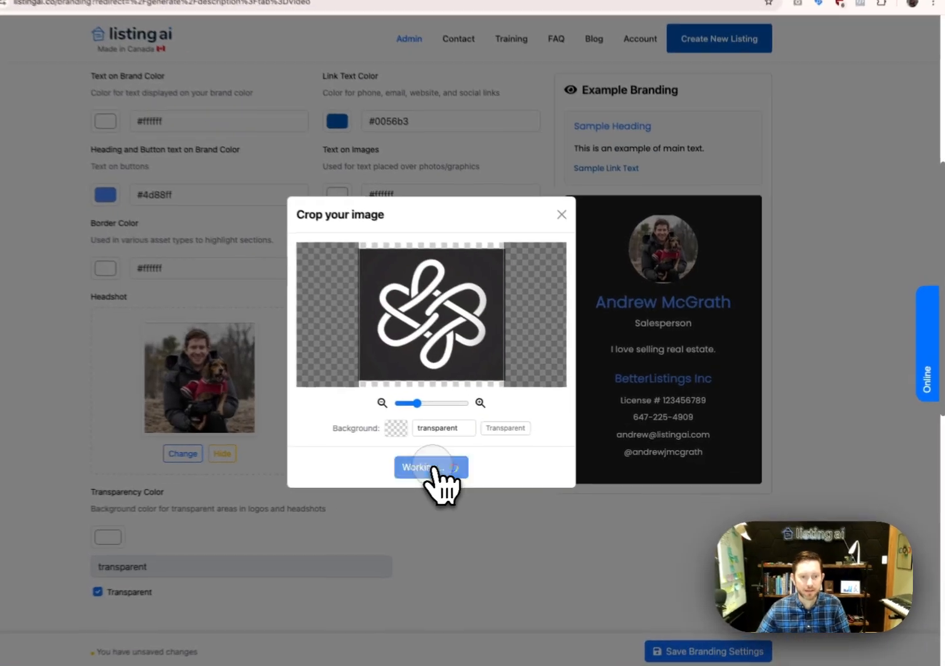
left_click(470, 466)
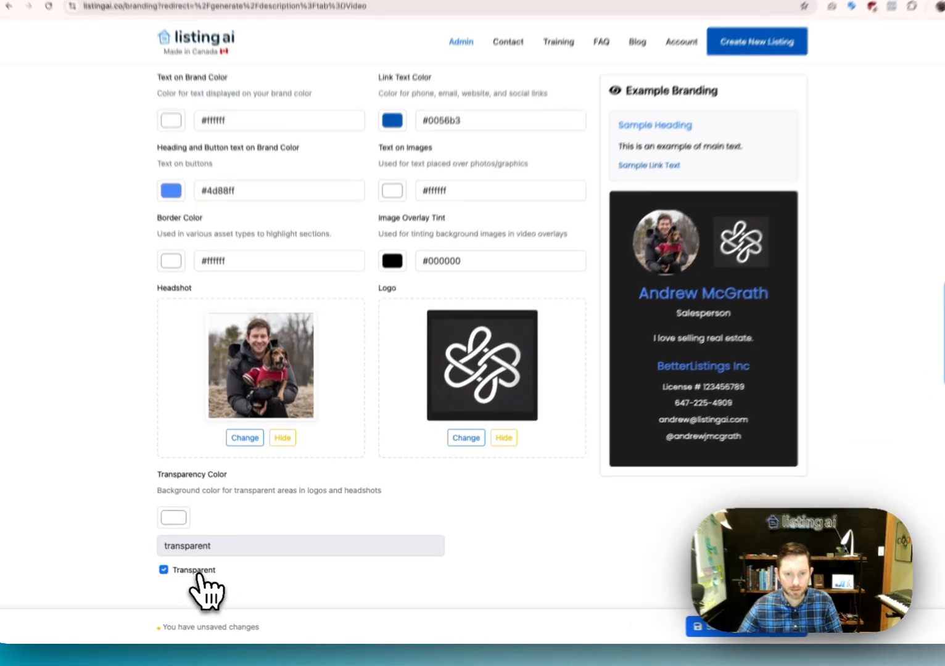
left_click(193, 578)
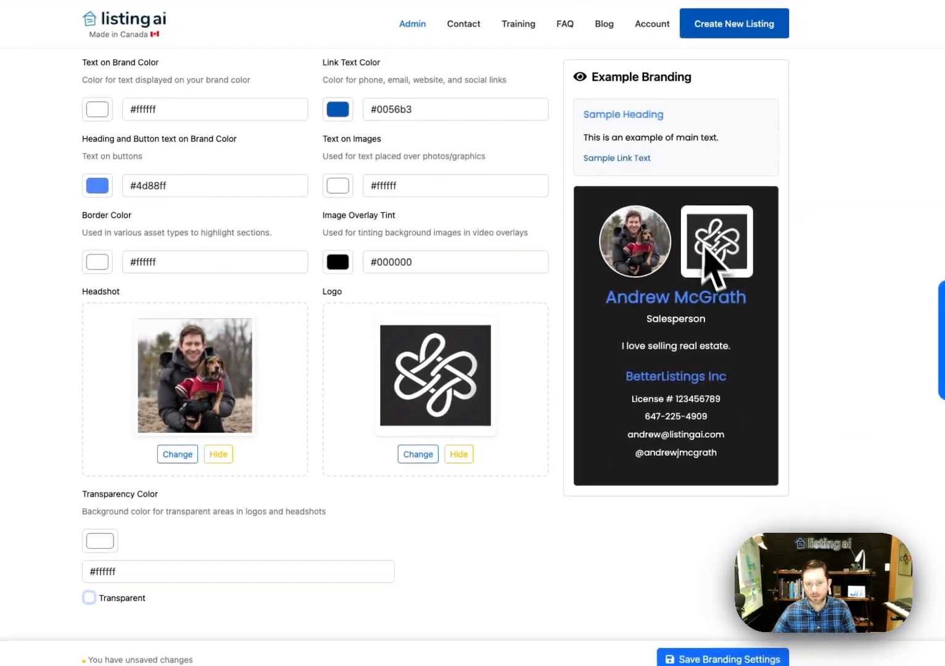
left_click(100, 541)
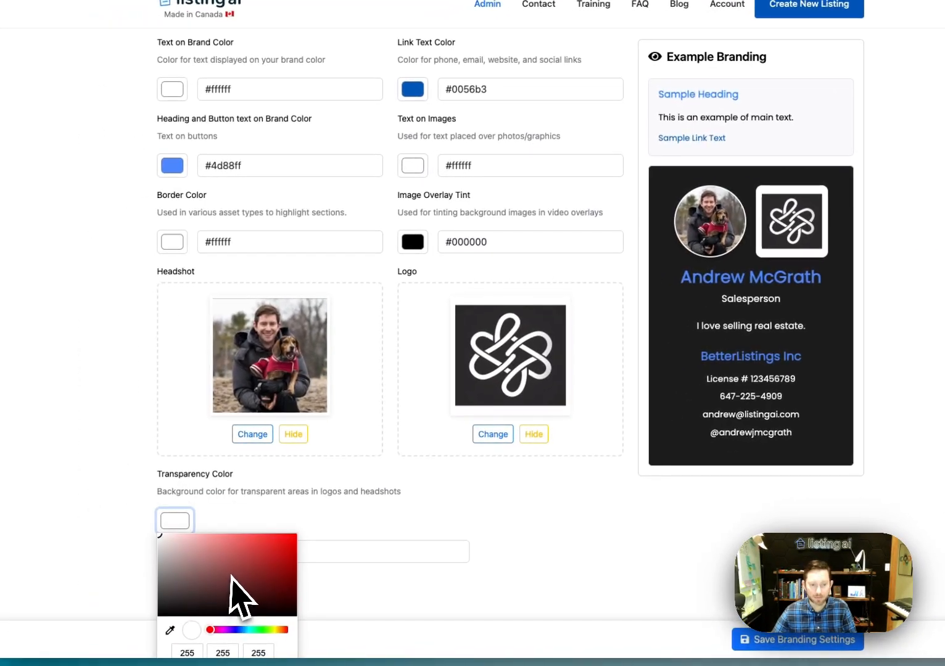
left_click_drag(238, 595, 183, 552)
left_click_drag(172, 625, 174, 622)
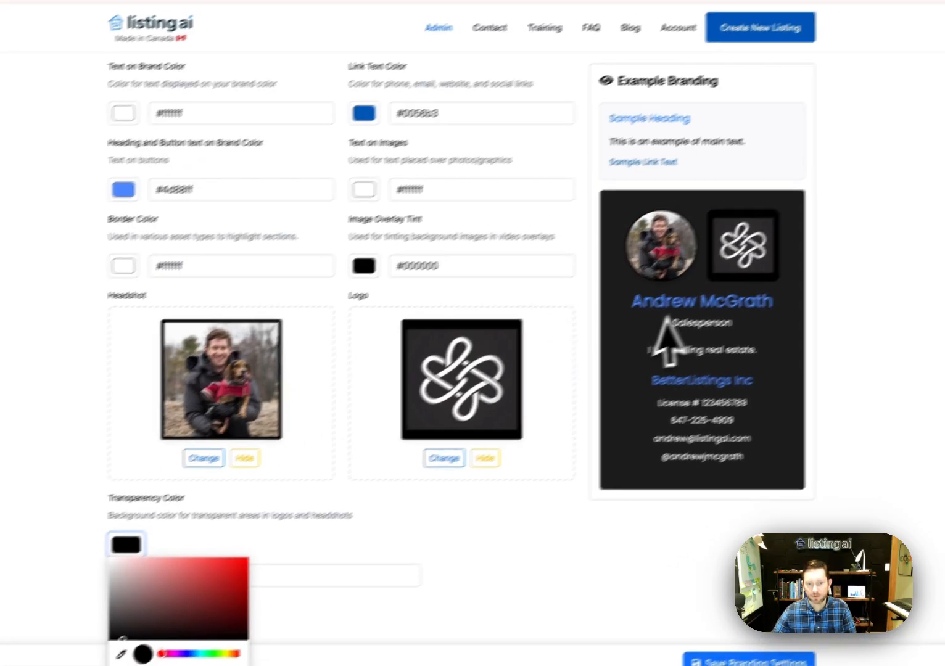
left_click(718, 232)
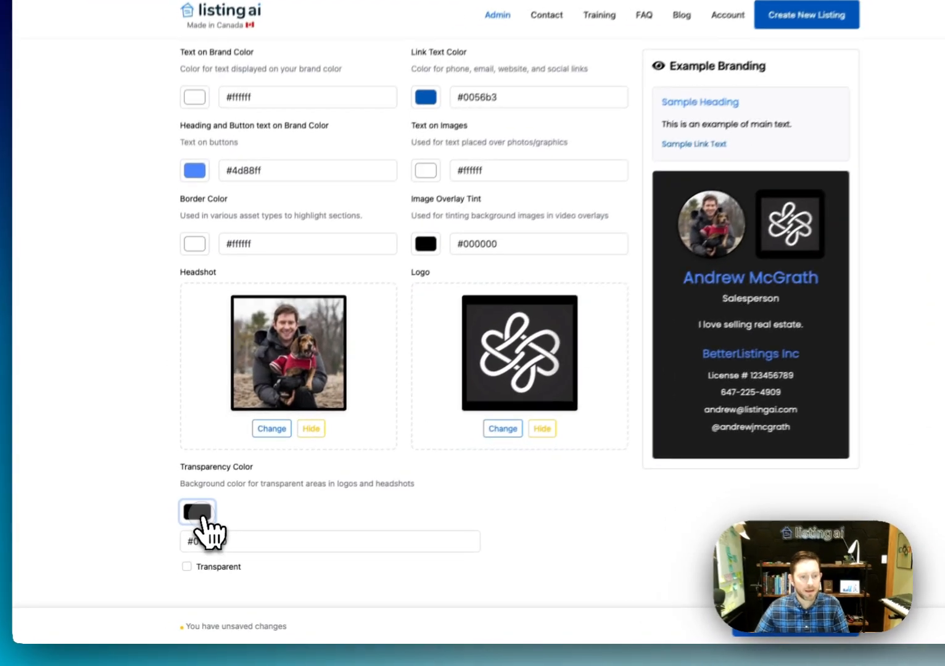
left_click(185, 526)
left_click_drag(198, 581, 128, 514)
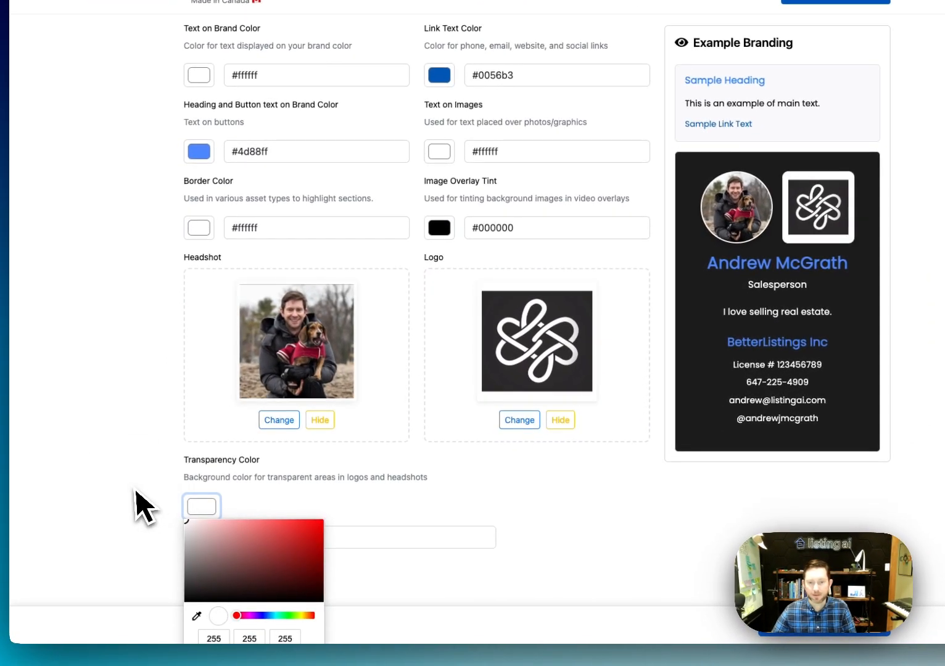
left_click(124, 508)
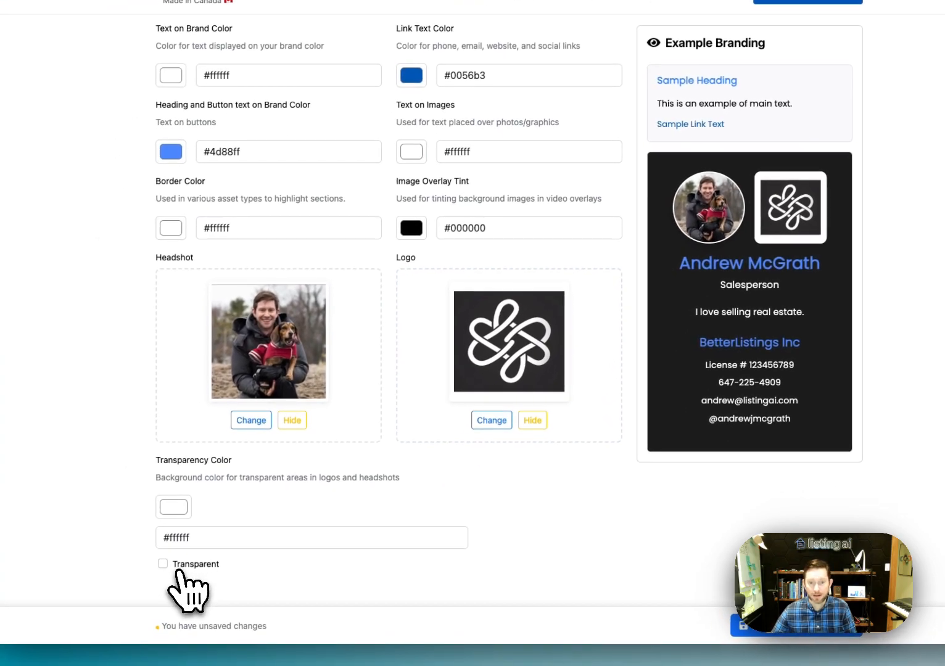
left_click(165, 568)
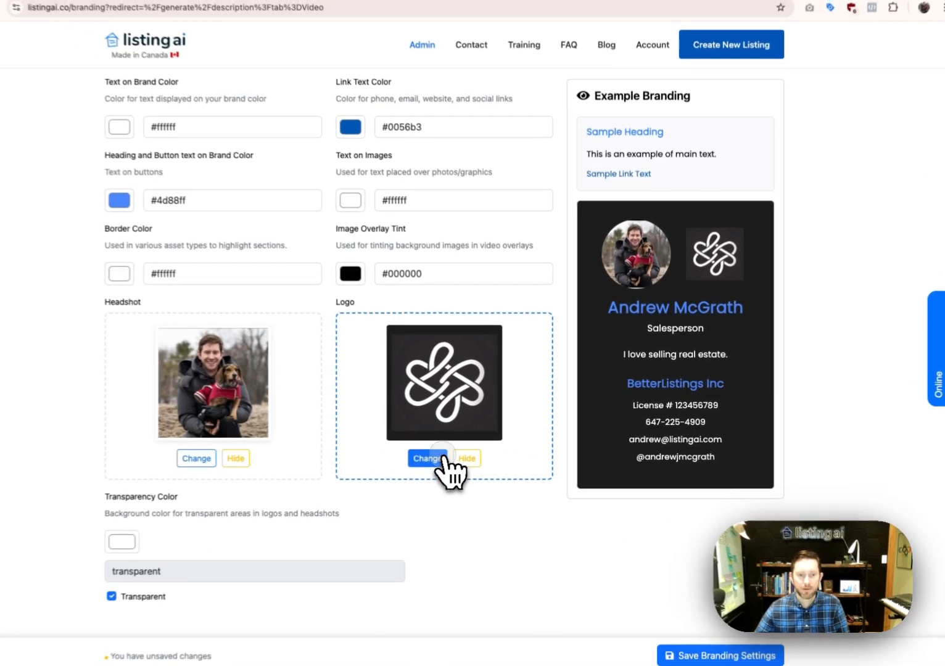
Re-upload the logo file, zoom in slightly and save the new crop
left_click(454, 454)
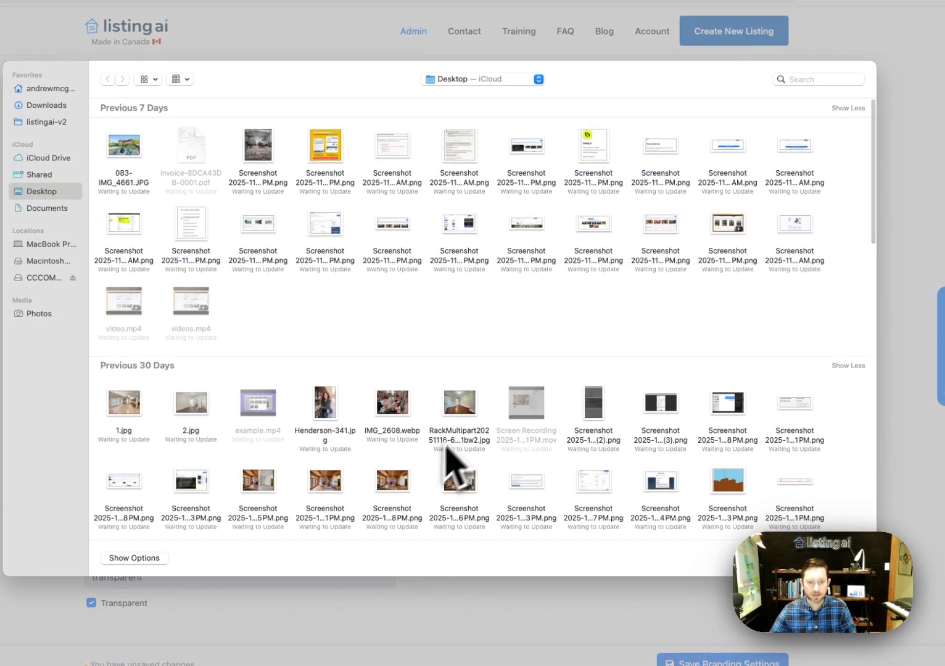
scroll(474, 435, "down", 10)
double_click(474, 425)
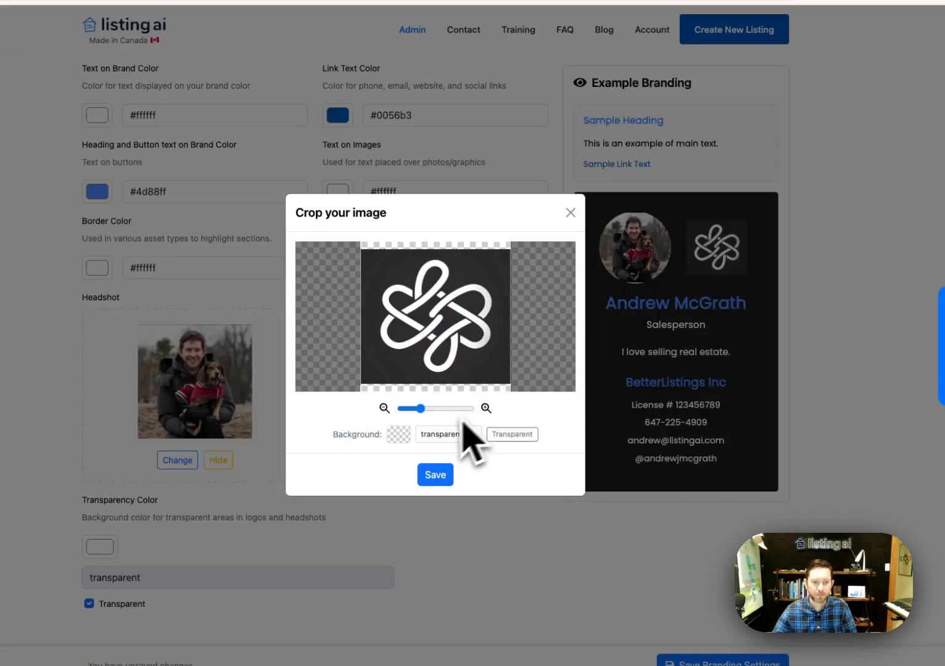
left_click(424, 410)
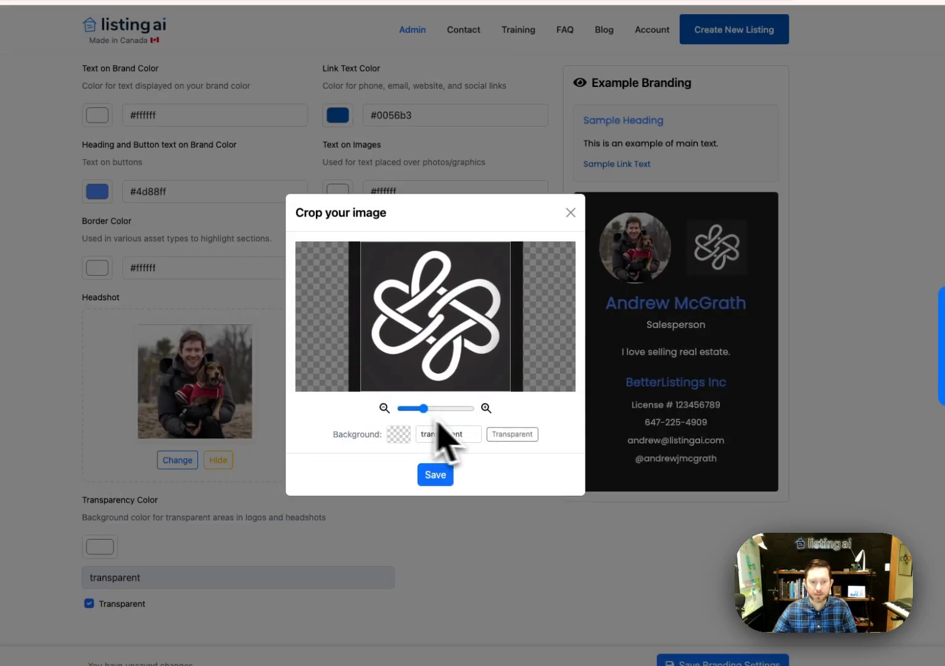
left_click(435, 475)
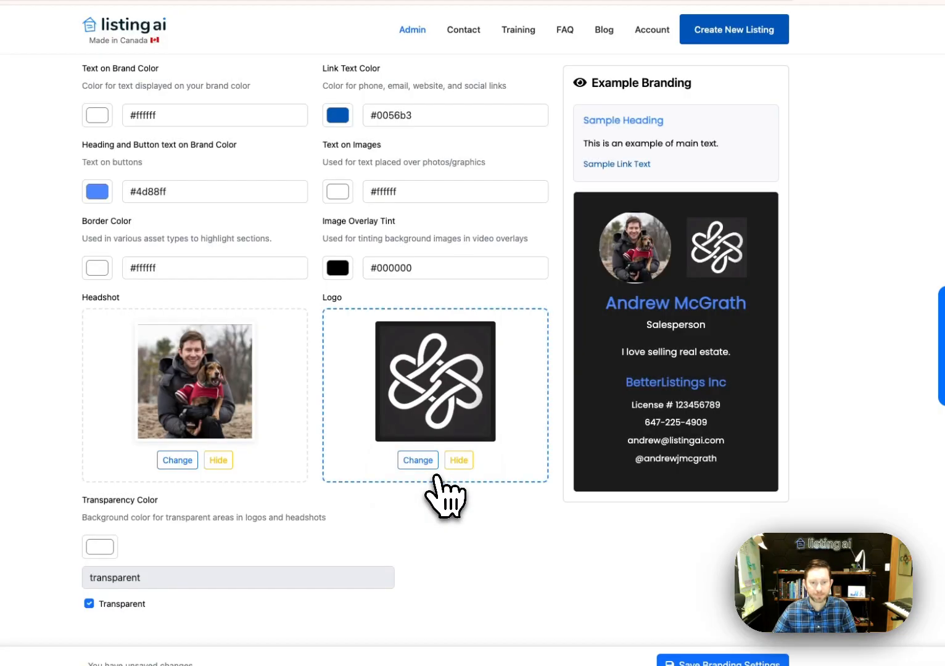
Toggle the transparent background off and on, leaving Transparency Color transparent
left_click(118, 602)
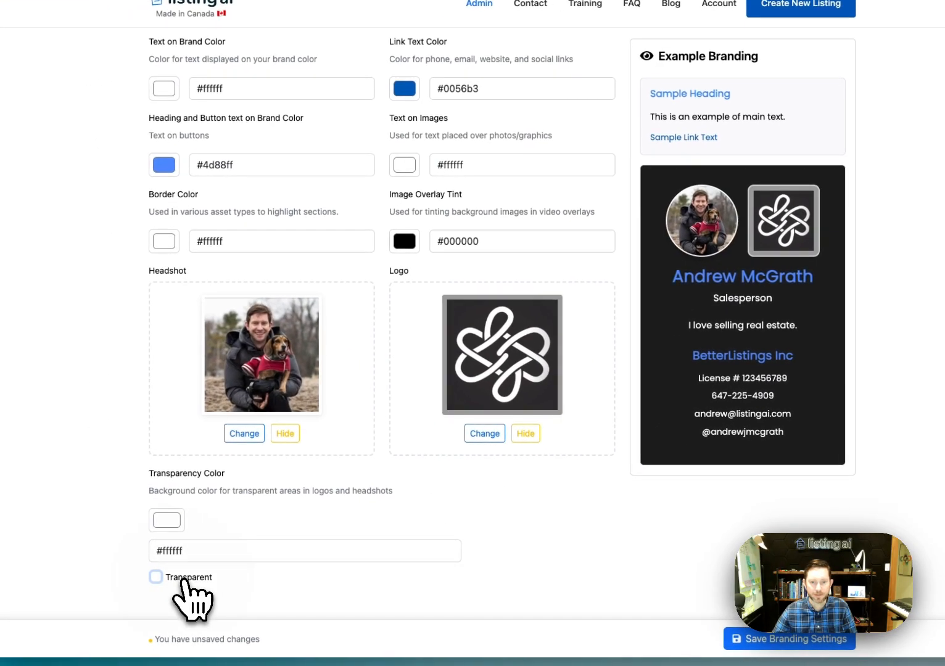
left_click(187, 576)
left_click(186, 577)
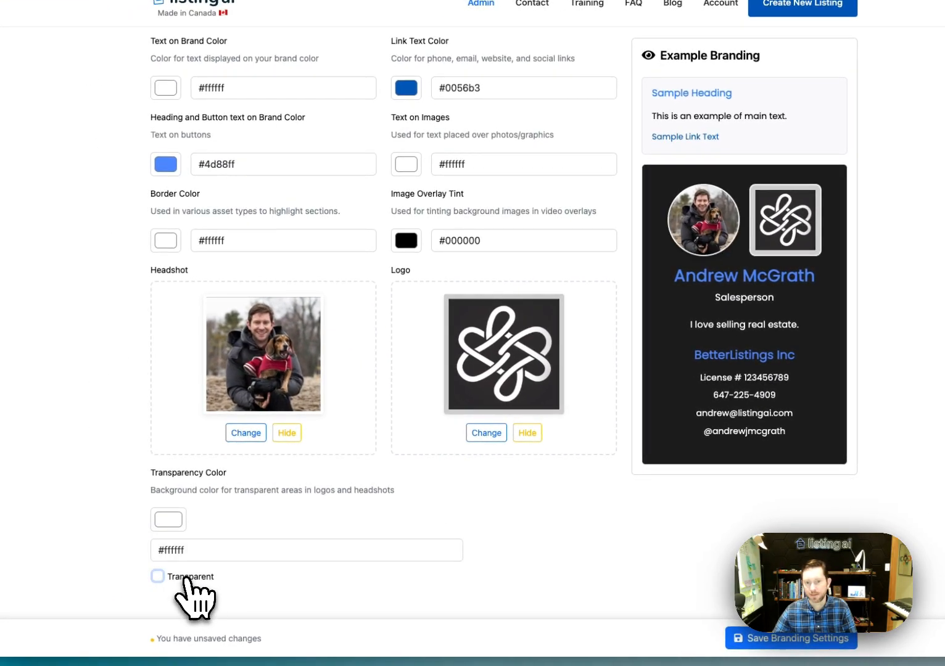
left_click(187, 578)
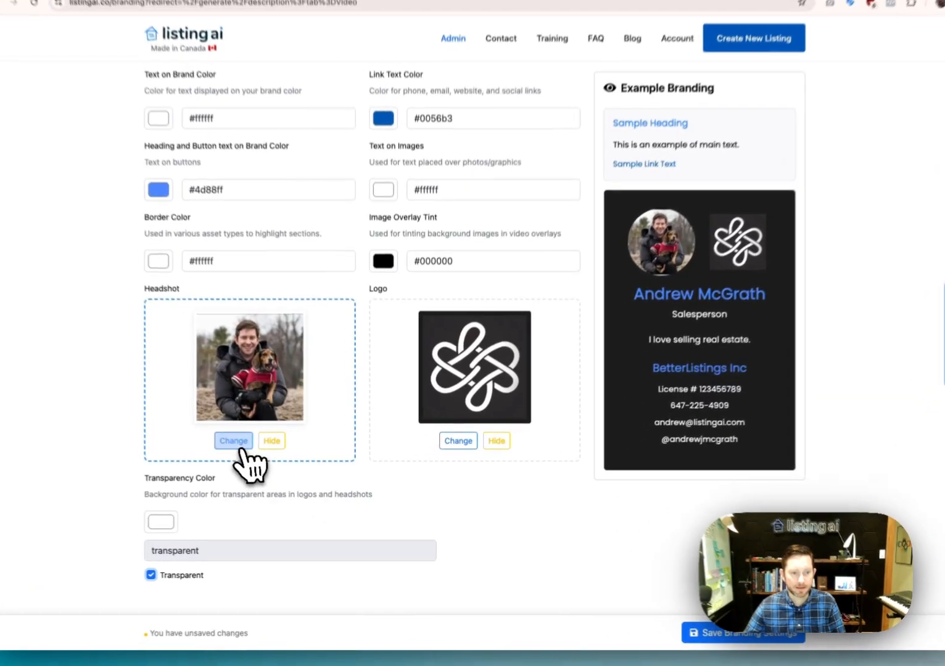
Replace the headshot with a new photo, zoom in slightly and save the crop
left_click(250, 453)
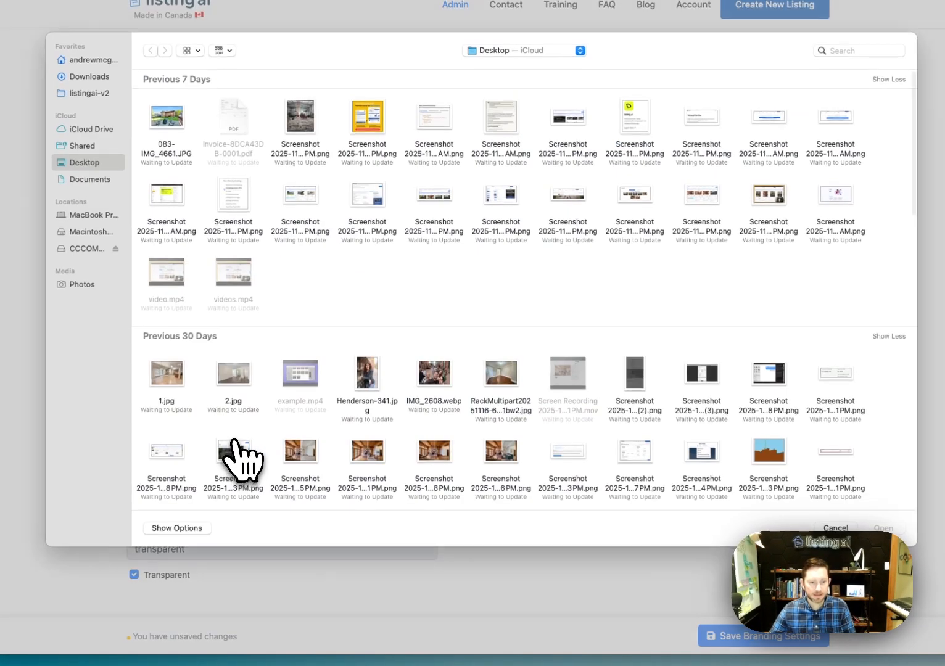
type("and")
key("Return")
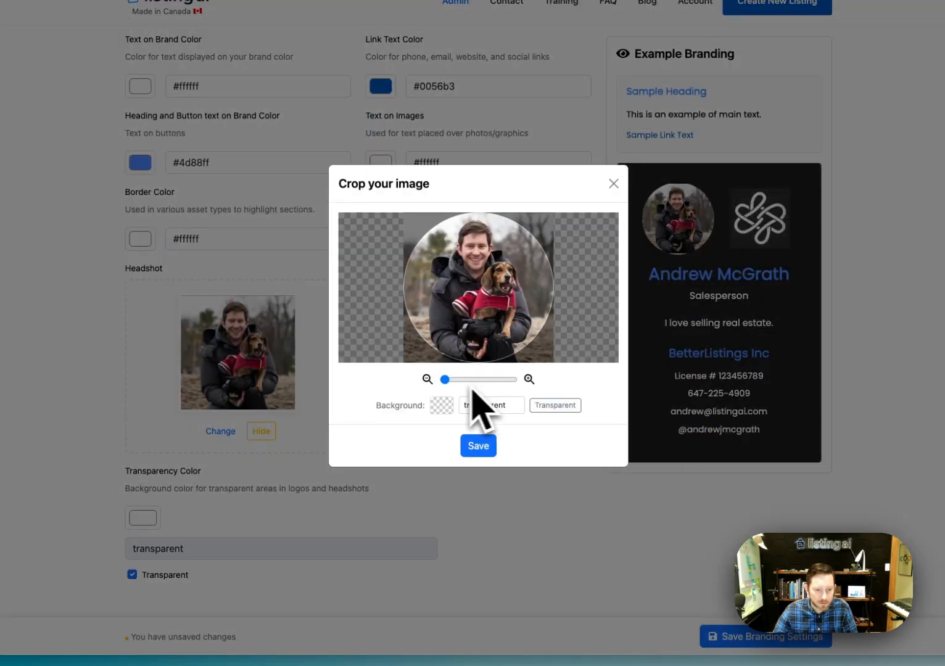
left_click(448, 380)
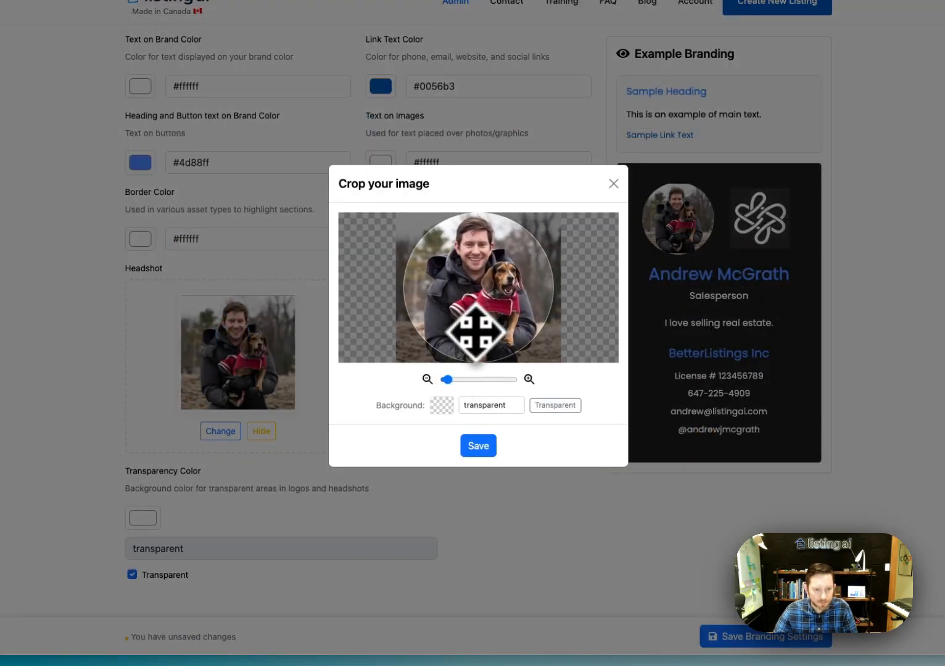
left_click(480, 444)
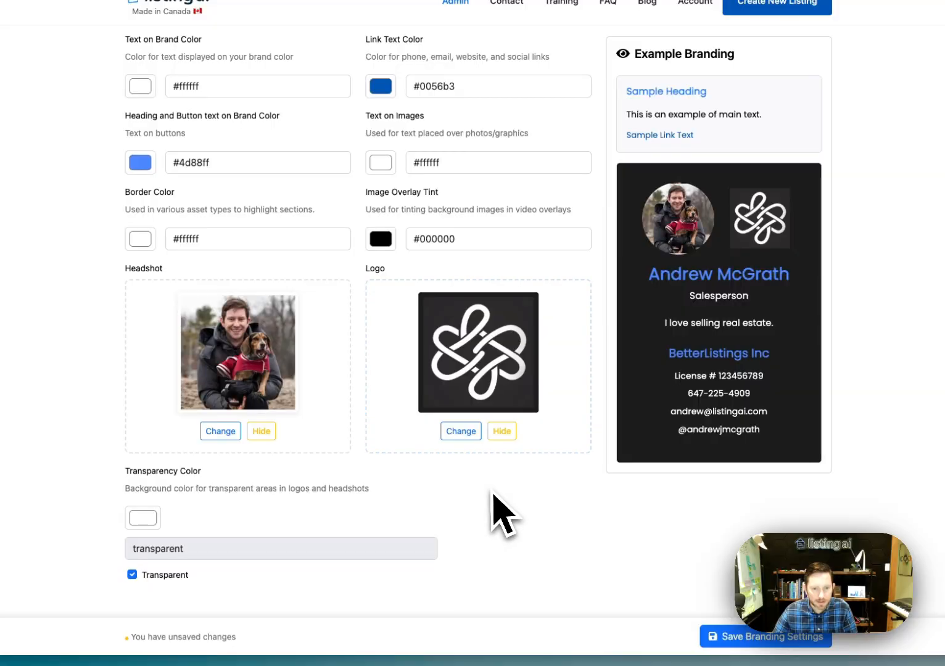
scroll(544, 404, "up", 6)
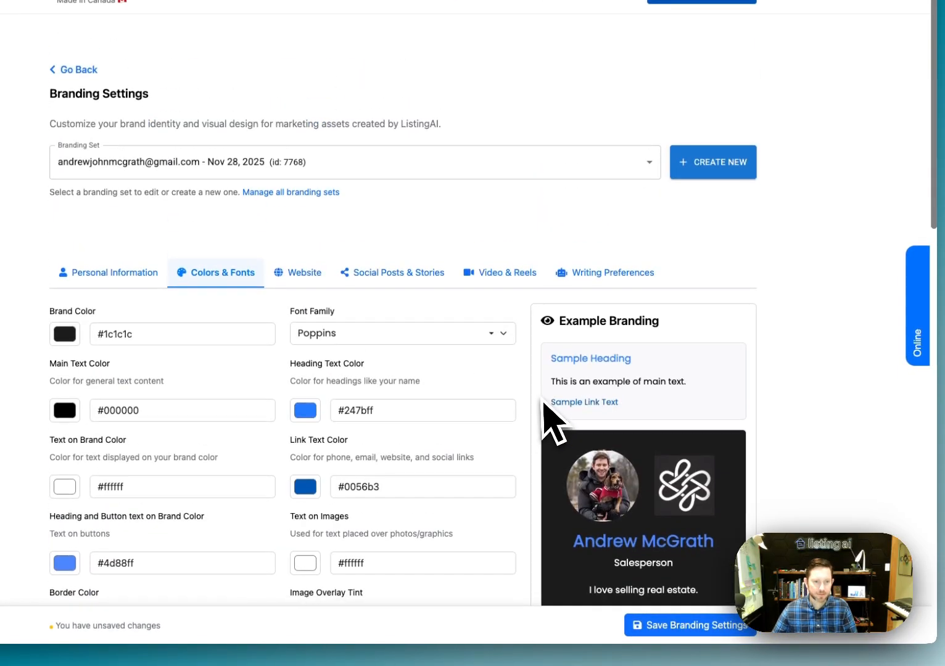
scroll(265, 336, "down", 1)
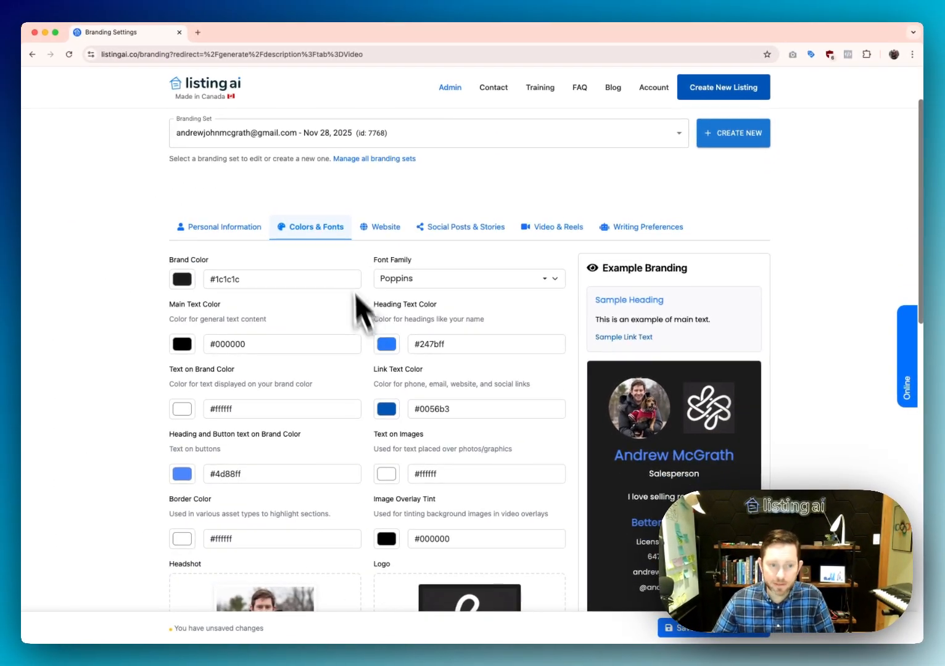
scroll(444, 437, "down", 2)
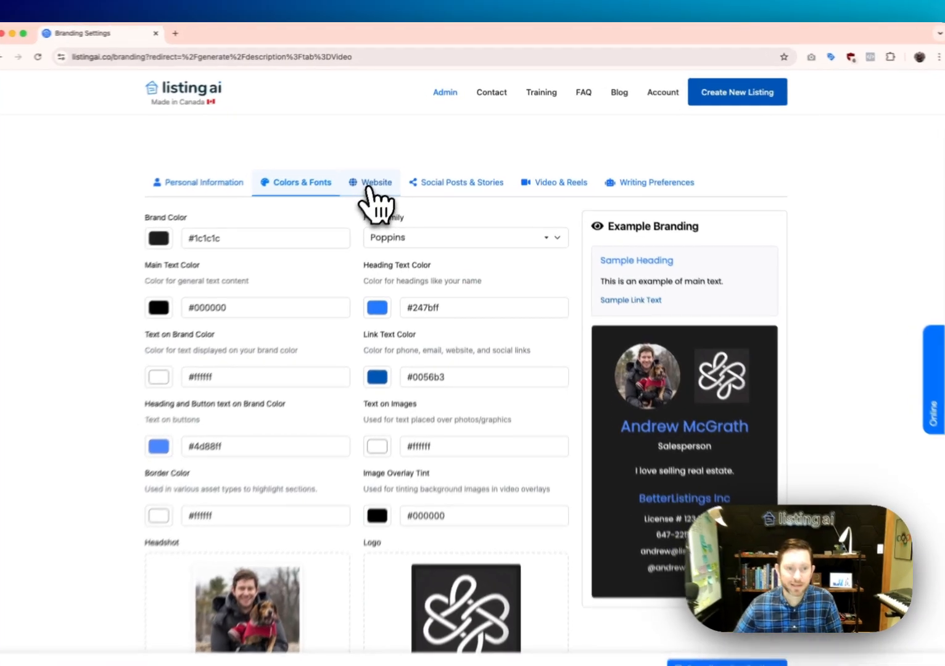
Show Email and Instagram on the website, keep License Number hidden, then view Social Posts & Stories settings
left_click(385, 172)
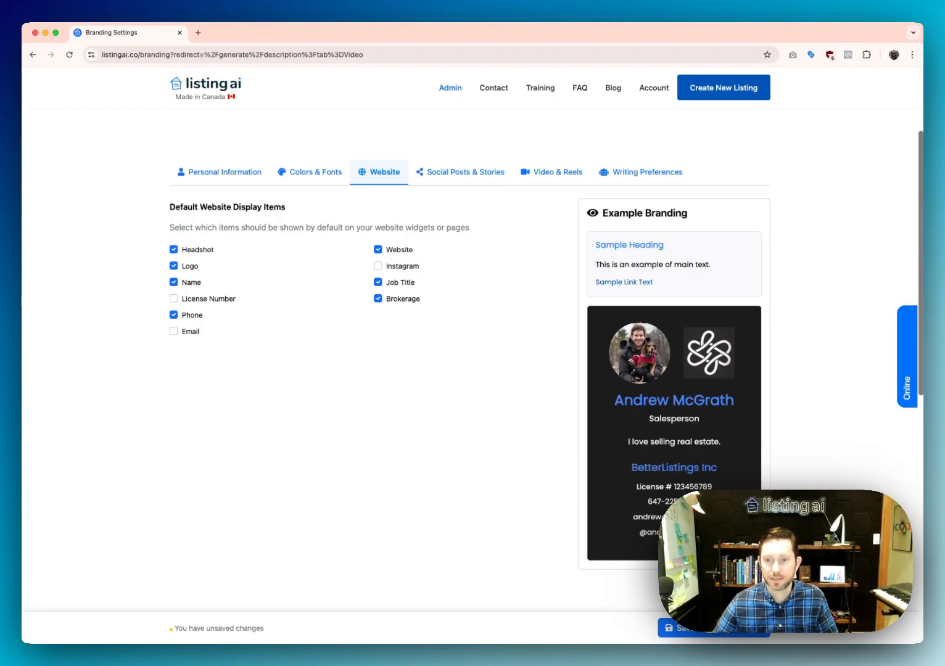
left_click(227, 300)
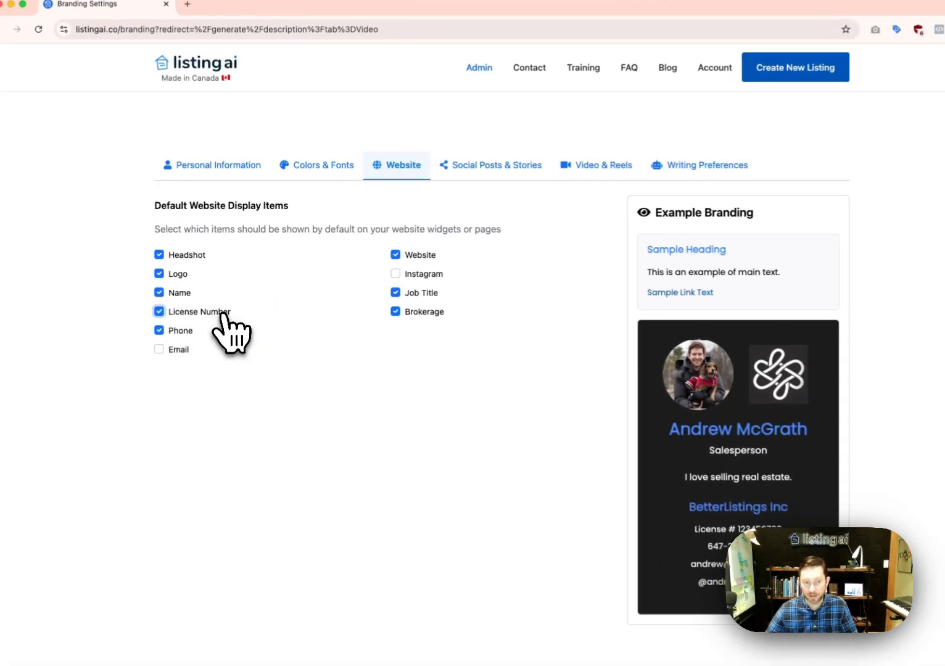
left_click(176, 352)
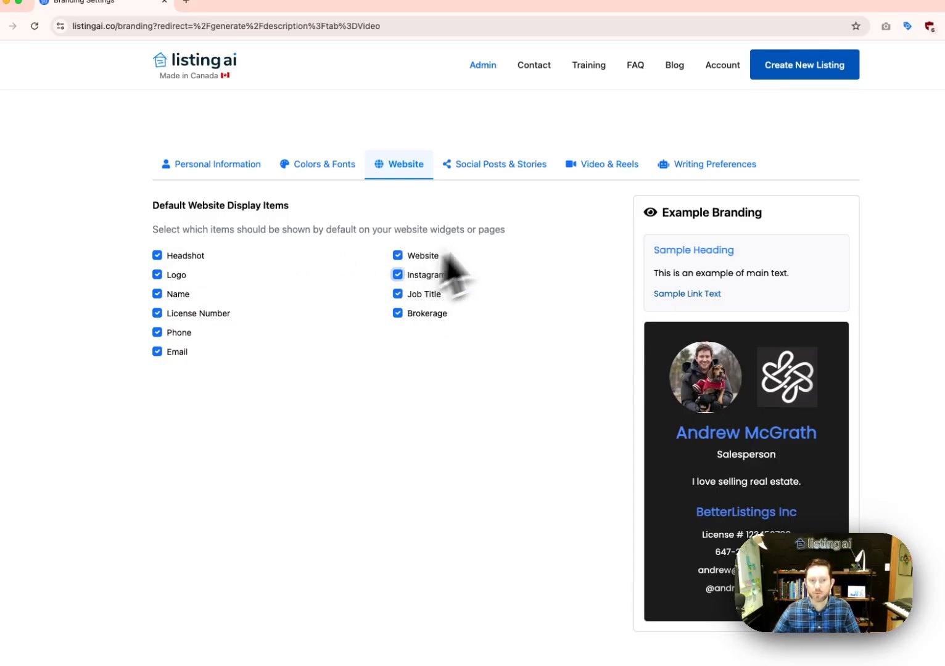
left_click(419, 275)
left_click(212, 314)
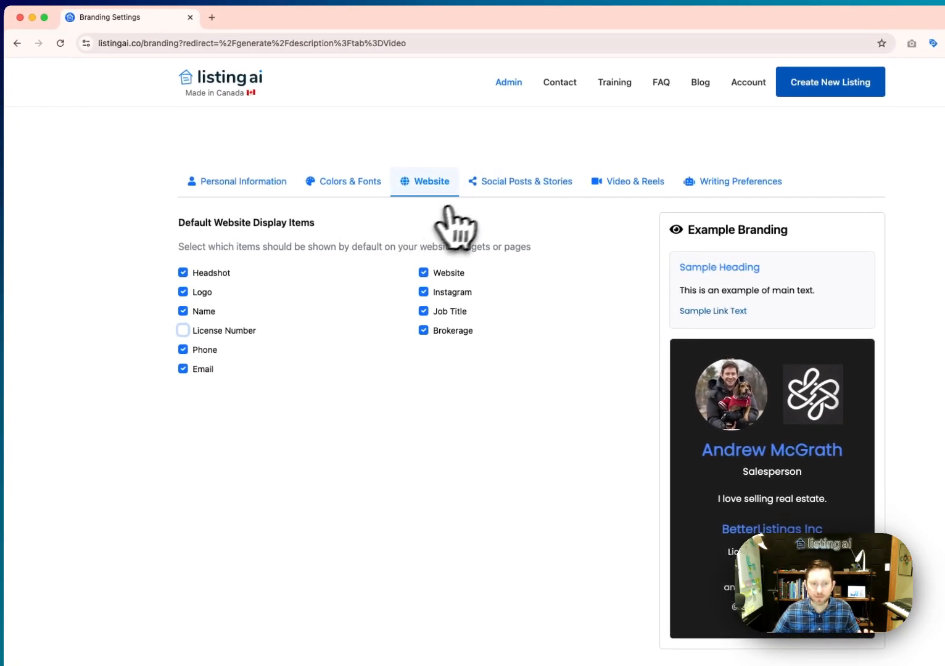
left_click(521, 181)
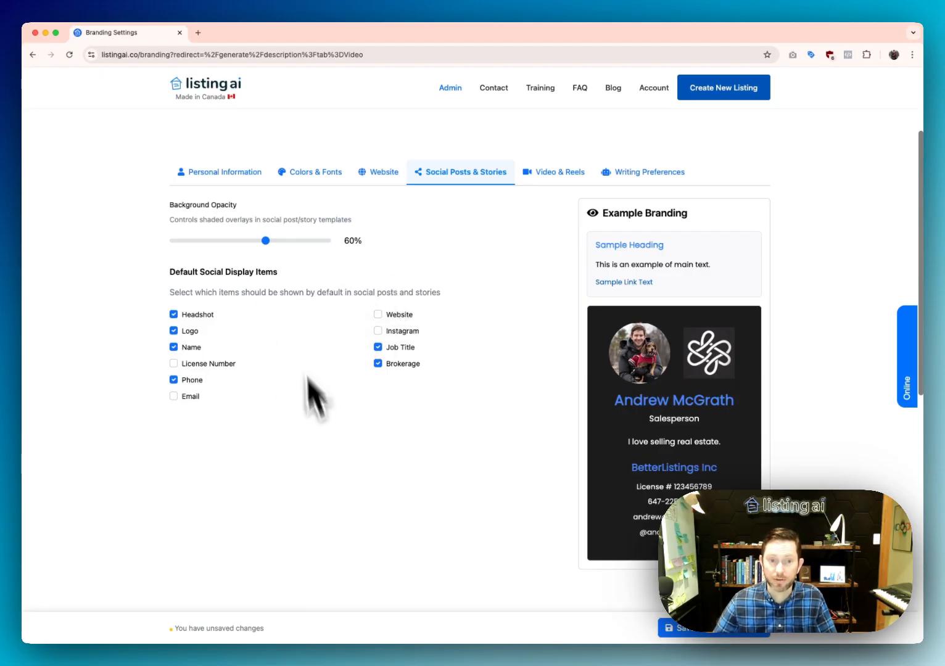
Show the Video & Reels branding settings with transition, caption and scene defaults
left_click(552, 179)
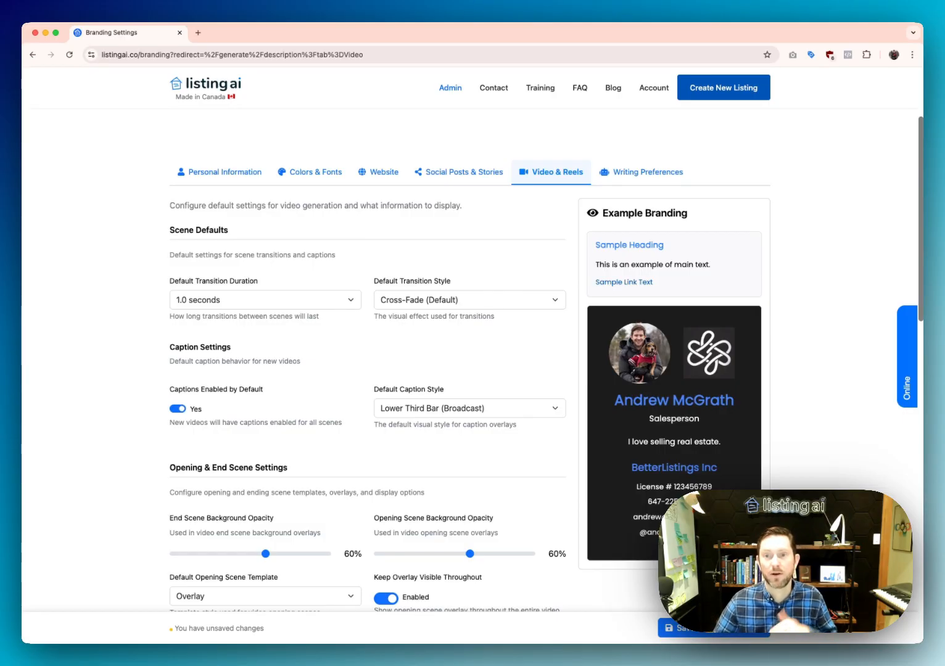
Scroll the Video & Reels settings and list transition durations 0.1–2.0 seconds, currently 1.0
scroll(432, 321, "down", 3)
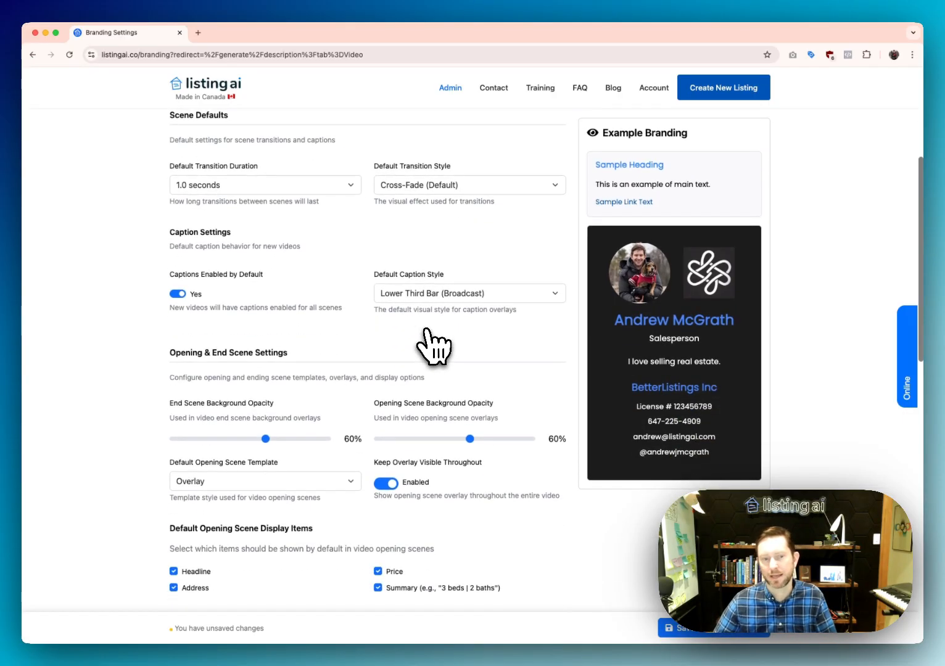
scroll(423, 223, "up", 1)
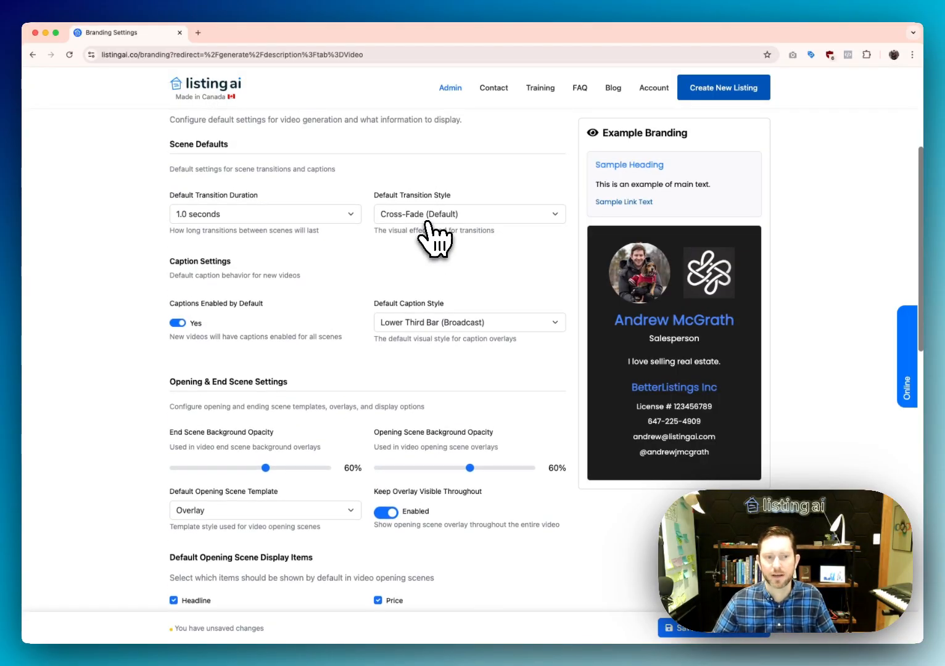
scroll(247, 226, "up", 1)
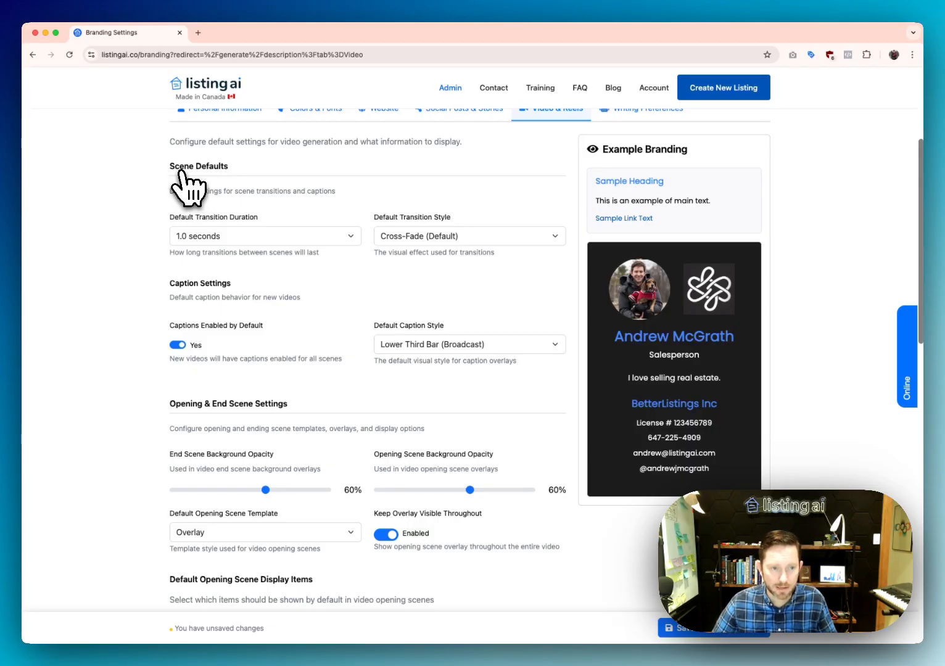
scroll(178, 173, "up", 1)
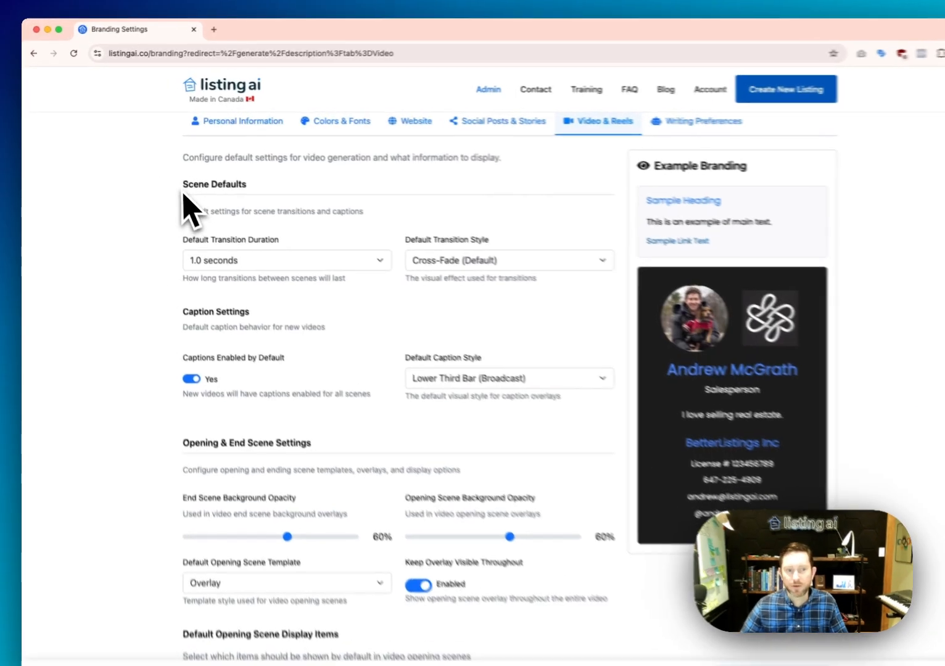
left_click_drag(170, 177, 223, 176)
left_click(259, 194)
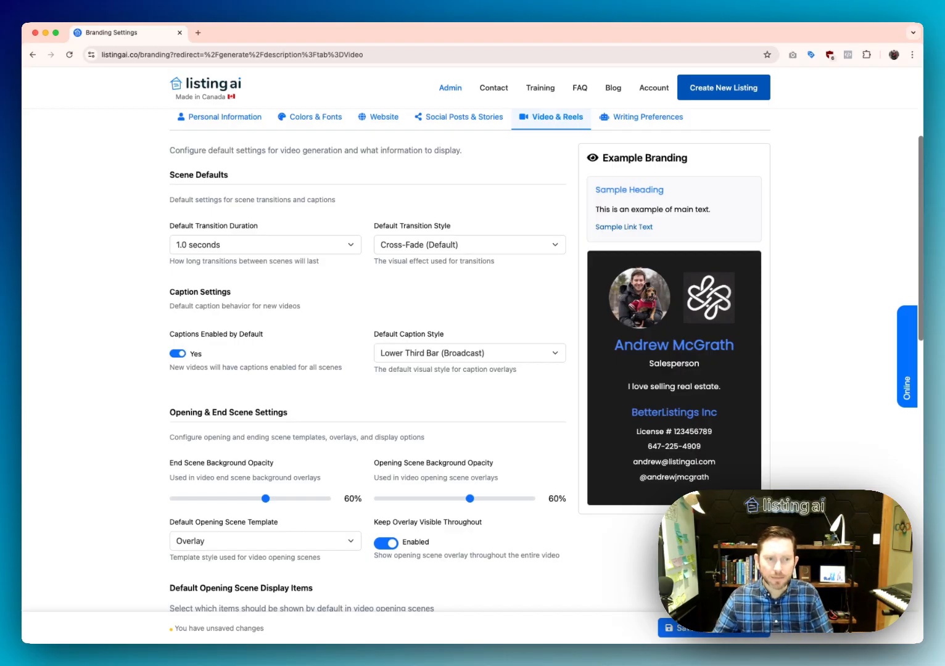
left_click(212, 244)
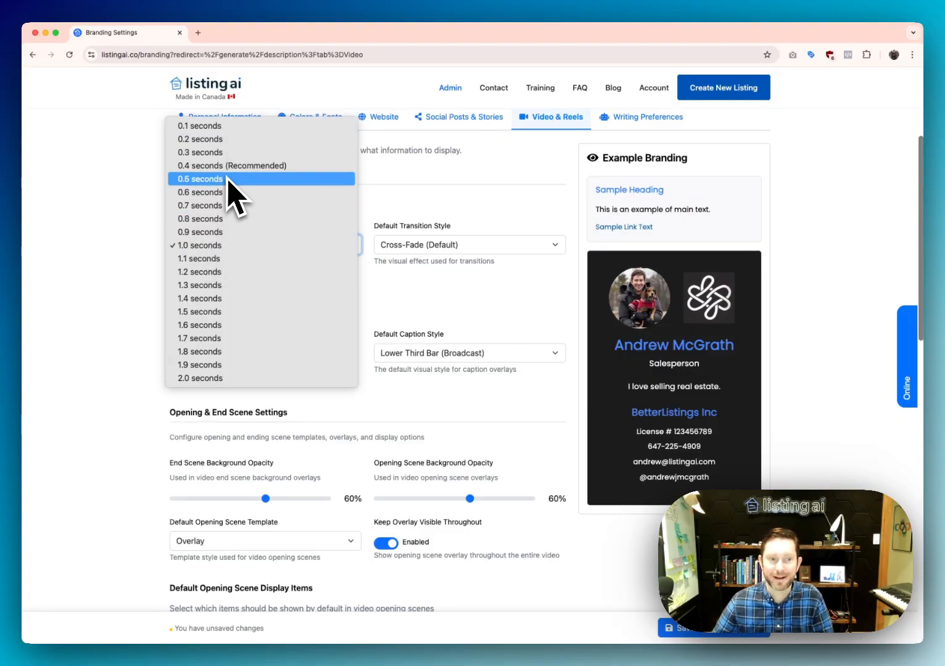
Keep 1.0-second Cross-Fade (Default) transitions and check the Captions Enabled toggle
left_click(127, 278)
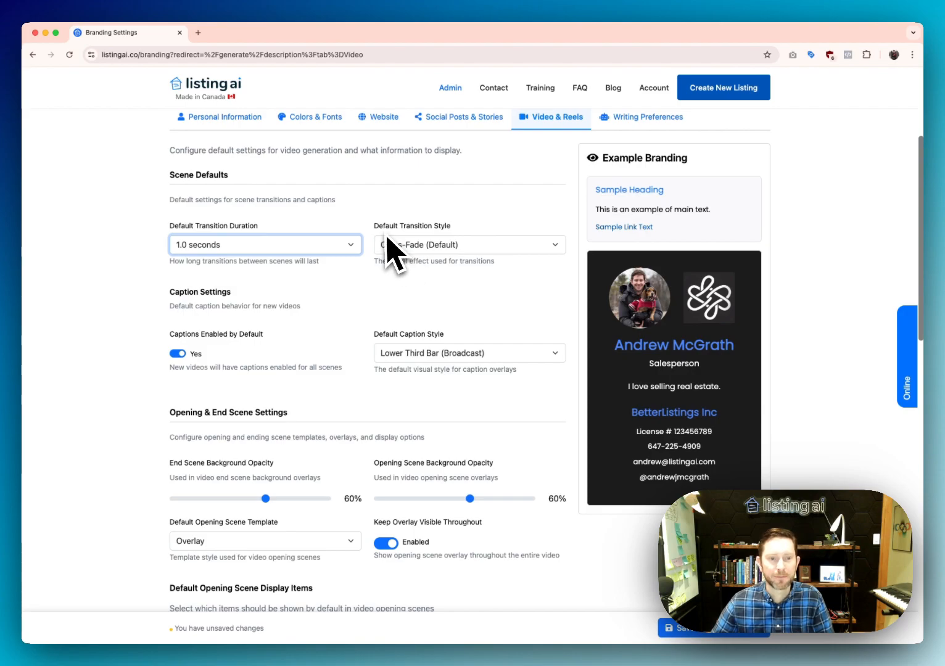
left_click(441, 245)
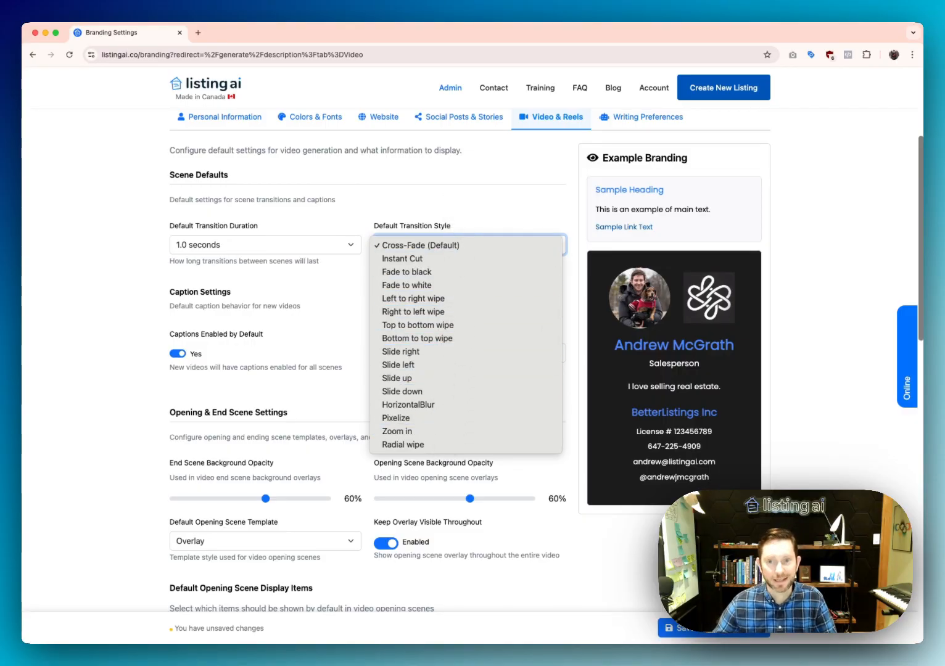
left_click(432, 201)
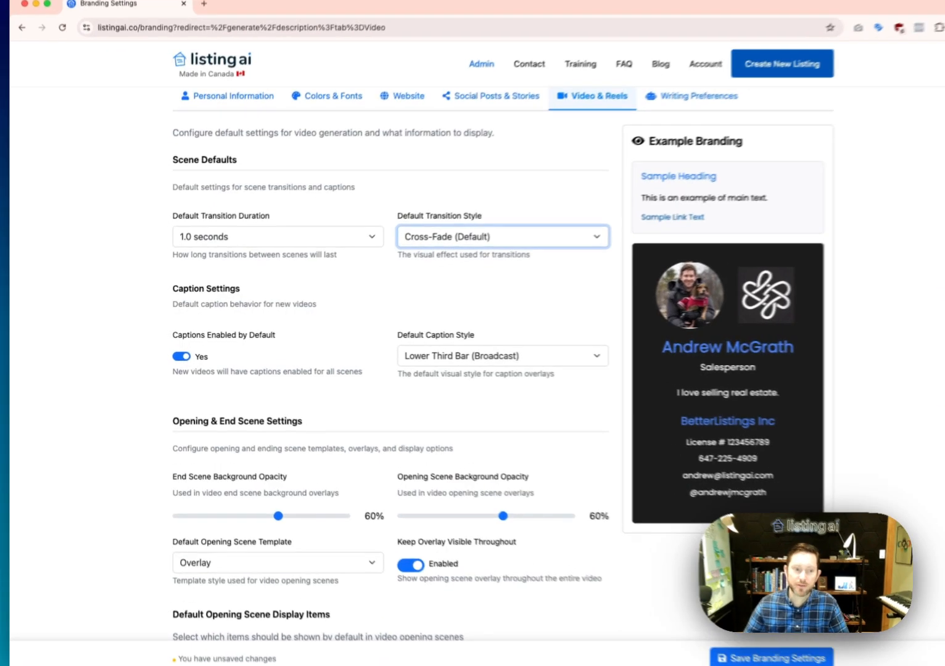
left_click(178, 353)
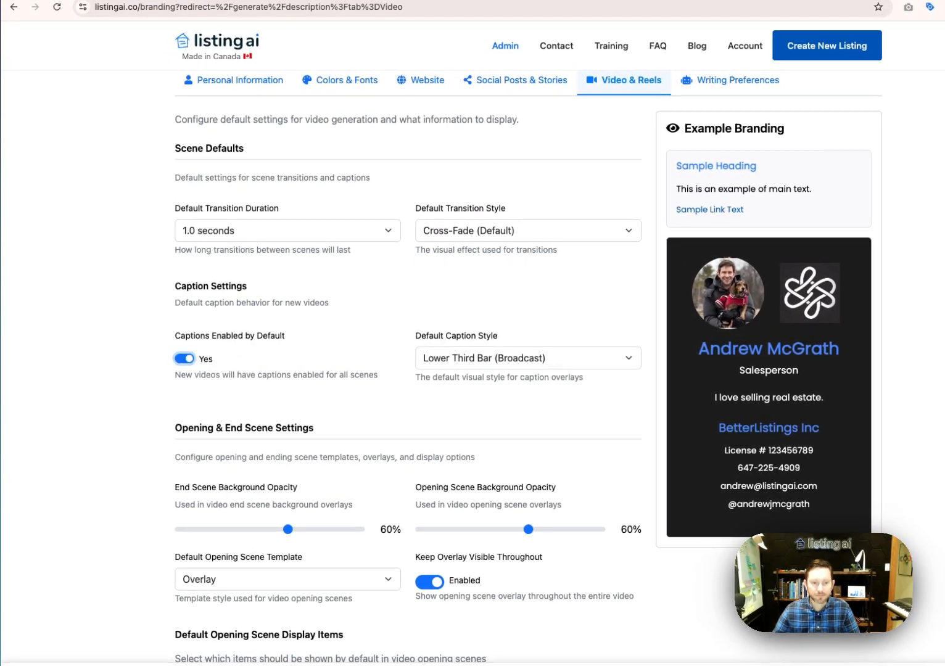
left_click(470, 364)
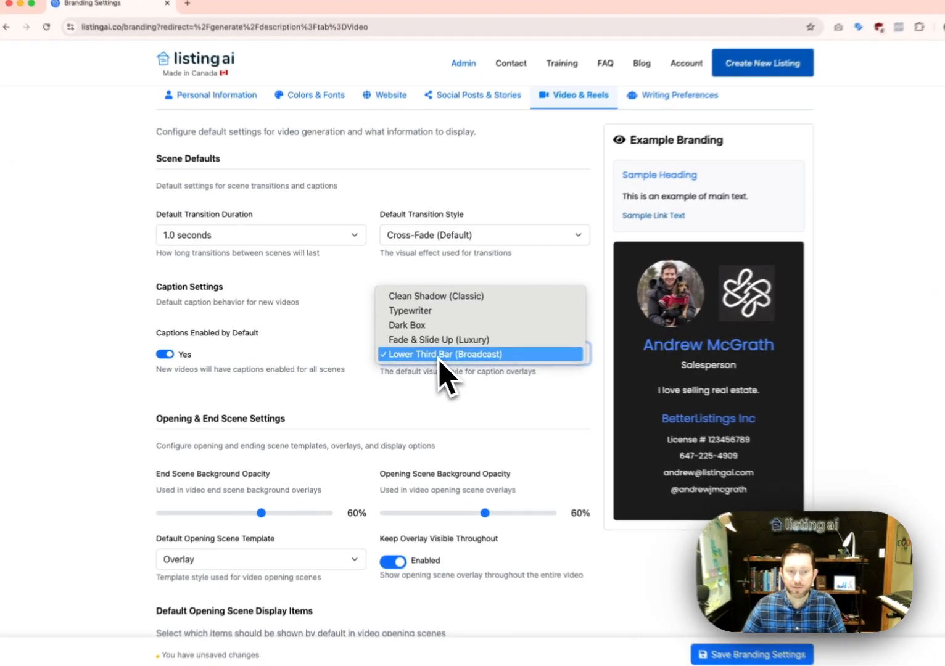
left_click(436, 358)
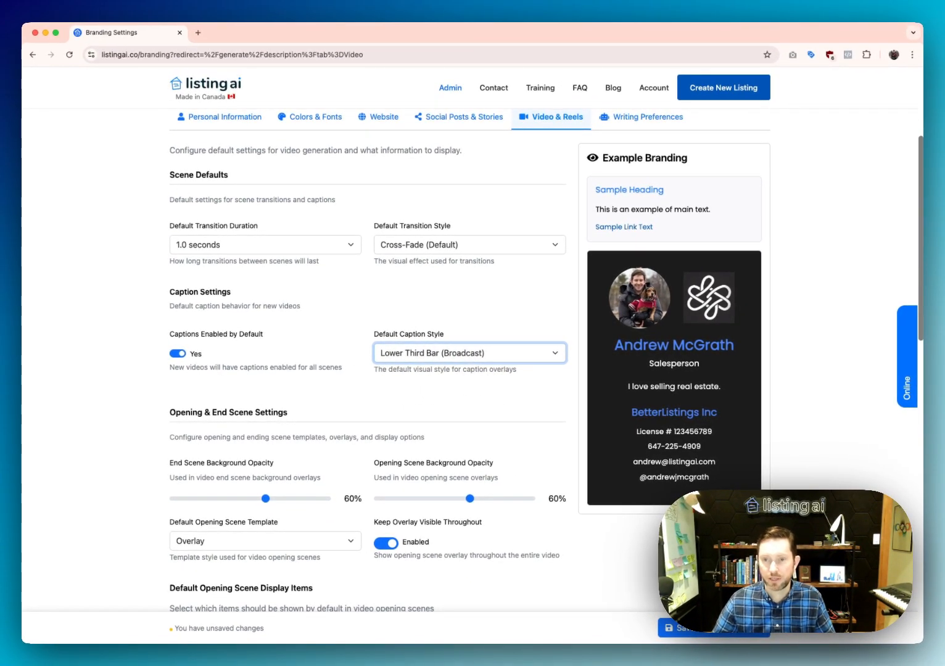
left_click(469, 354)
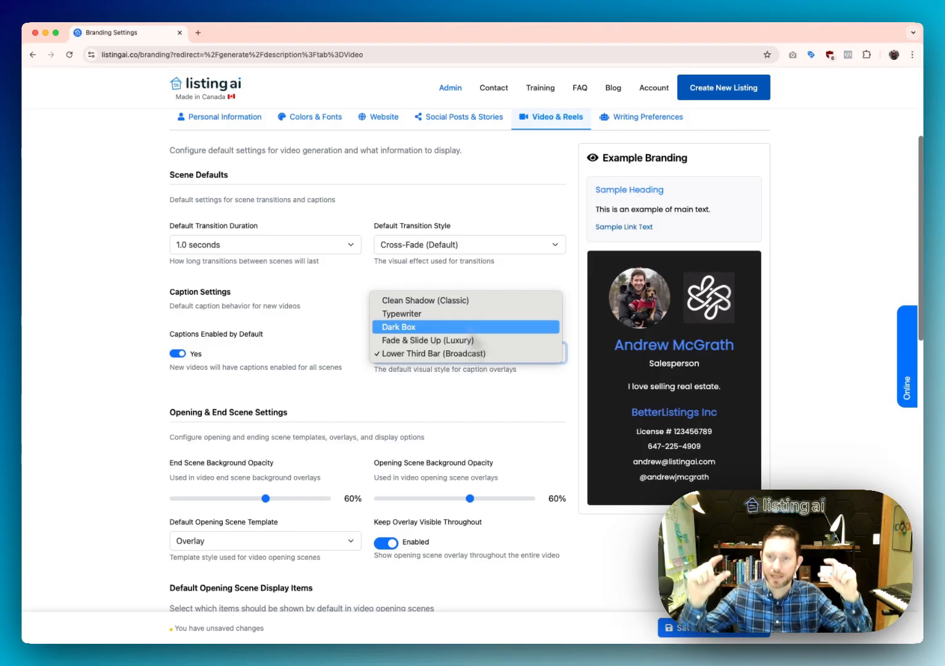
left_click(354, 327)
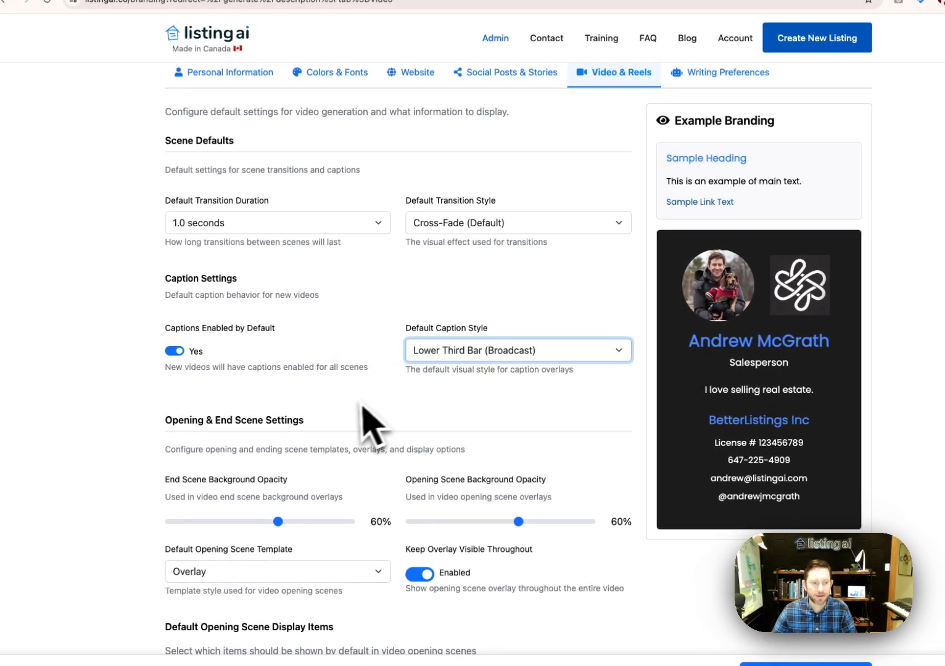
scroll(359, 402, "down", 1)
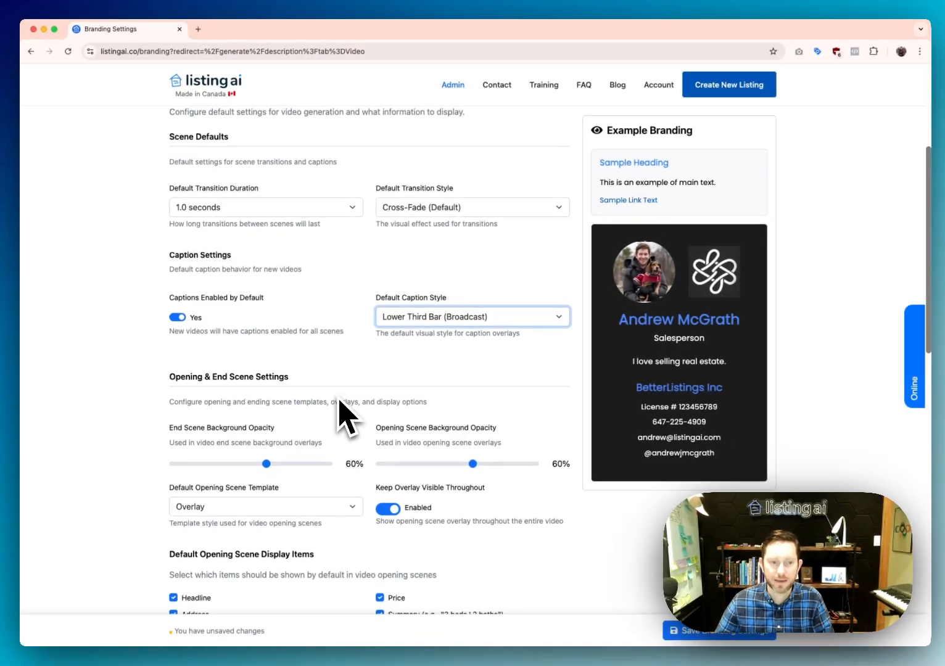
scroll(345, 420, "down", 2)
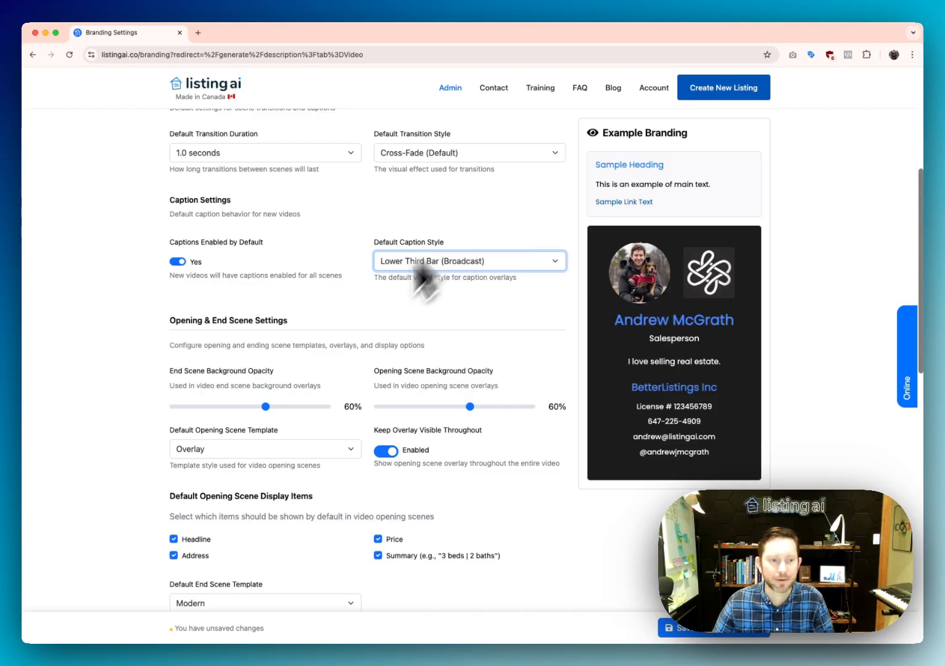
scroll(255, 390, "down", 1)
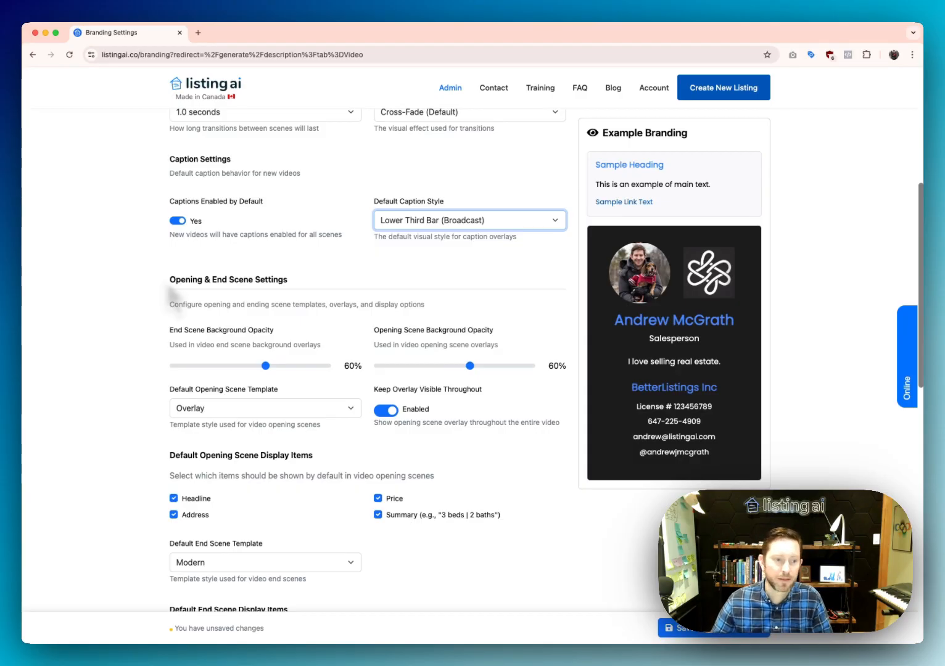
scroll(196, 343, "down", 1)
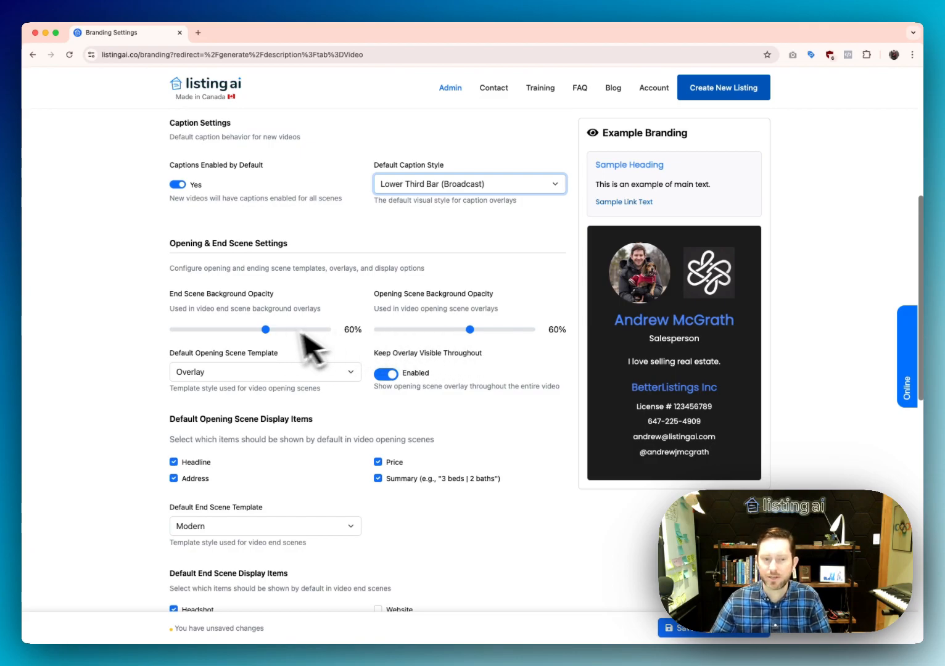
scroll(317, 327, "down", 2)
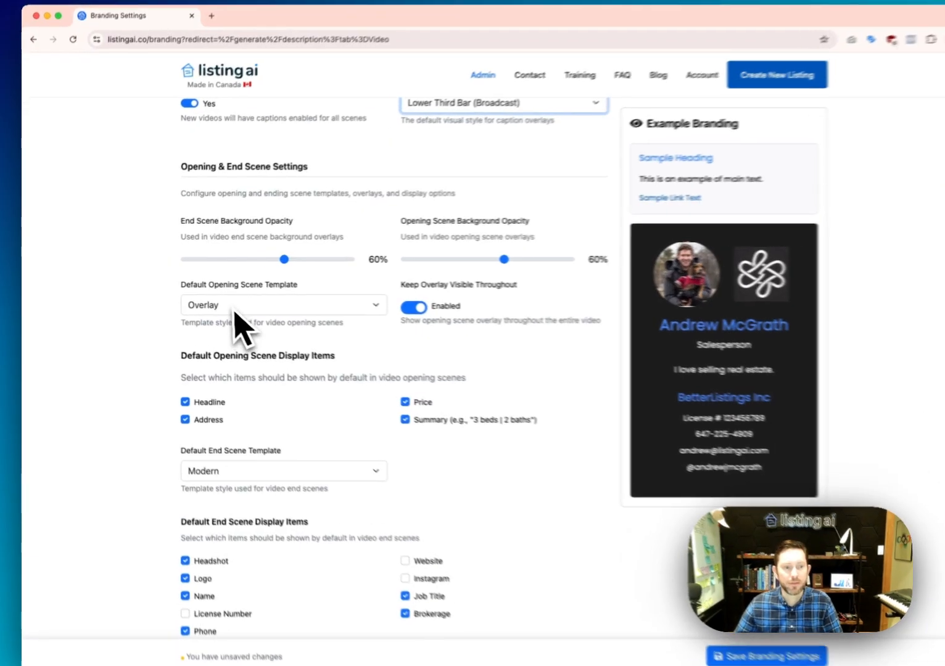
left_click(230, 305)
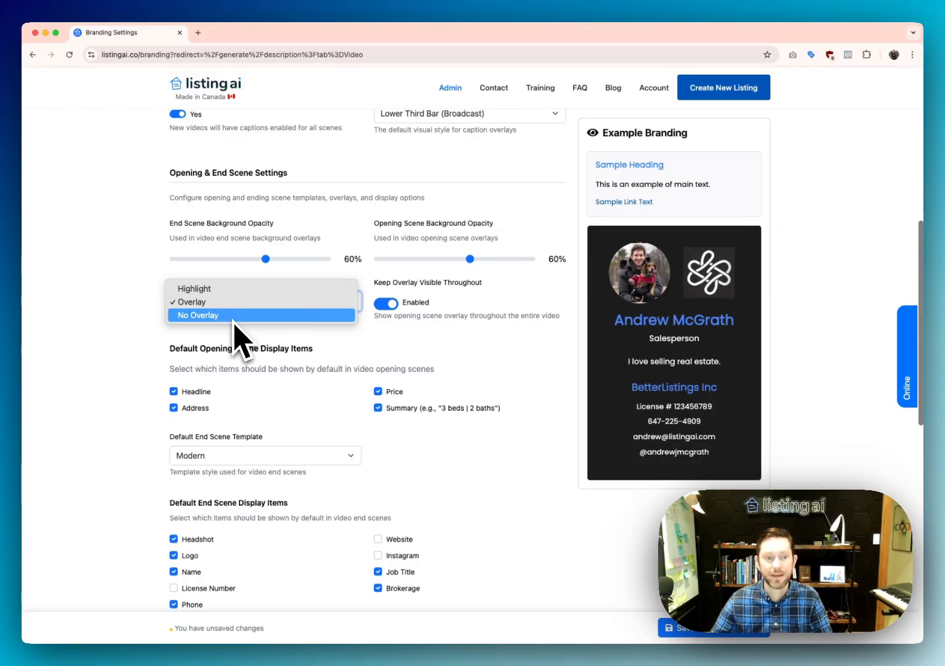
left_click(133, 363)
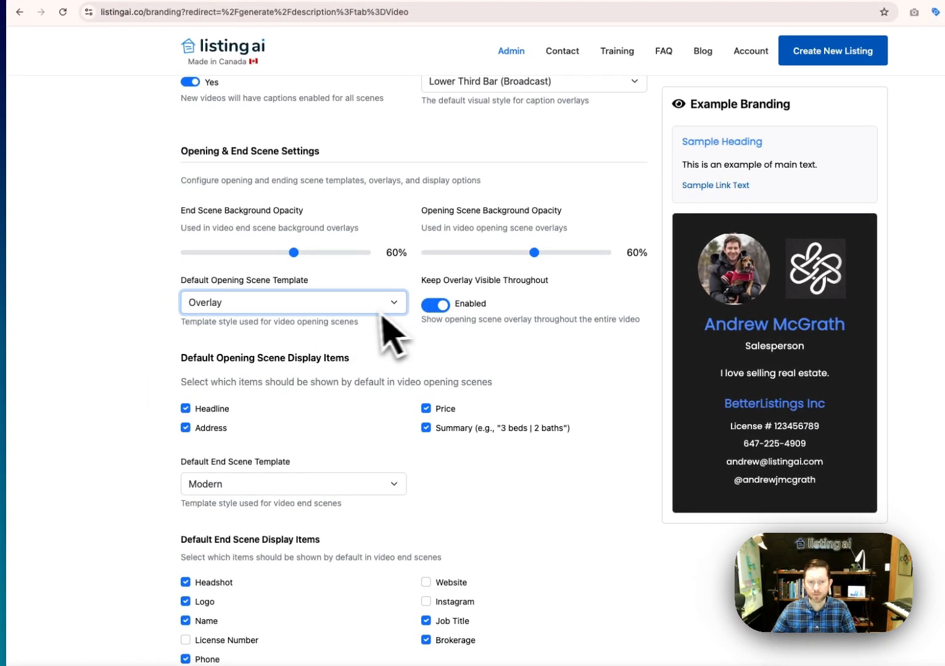
left_click(363, 307)
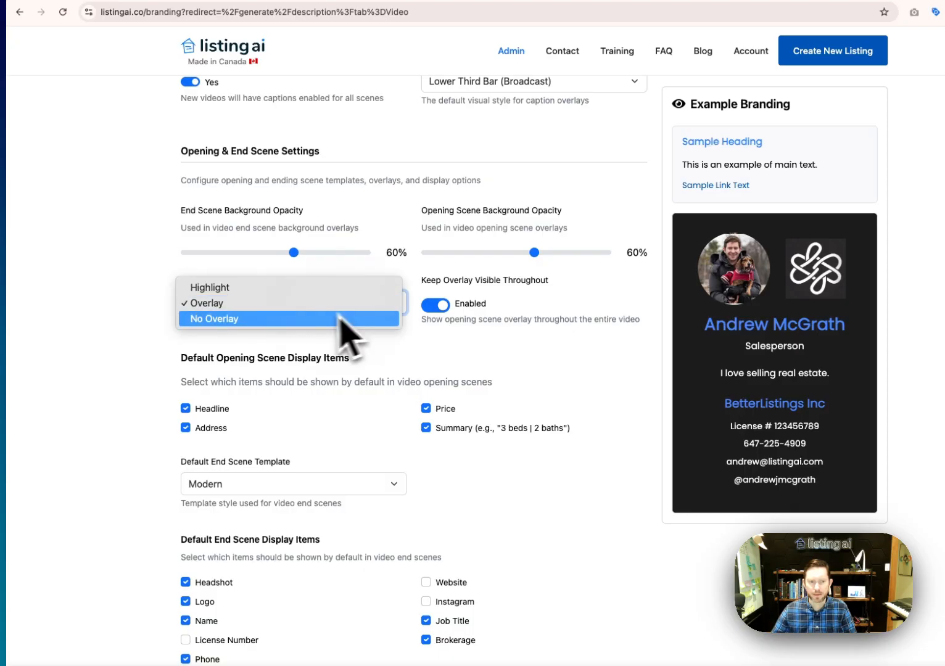
left_click(487, 356)
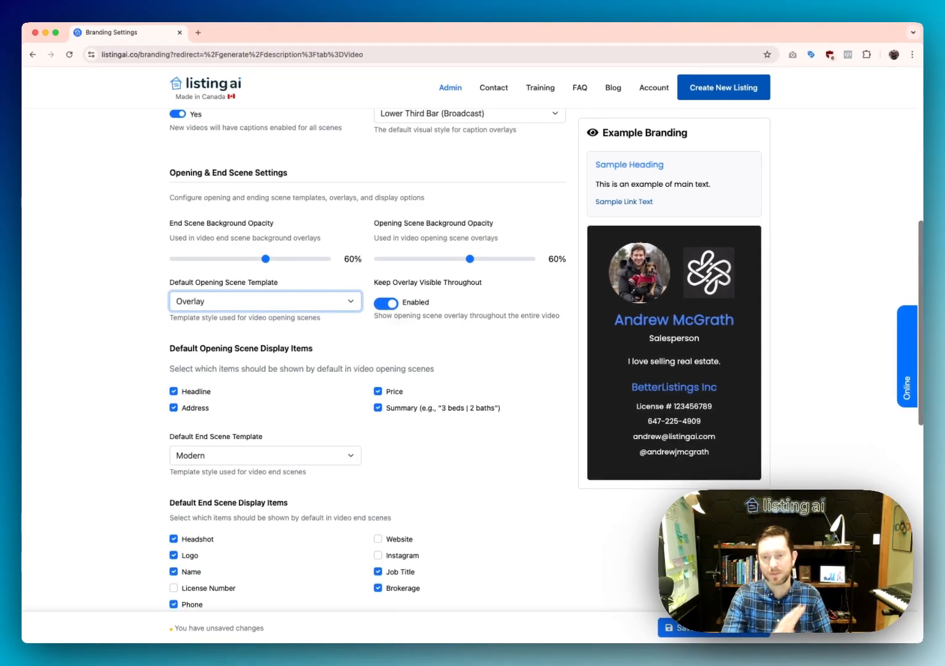
left_click(387, 303)
left_click(386, 304)
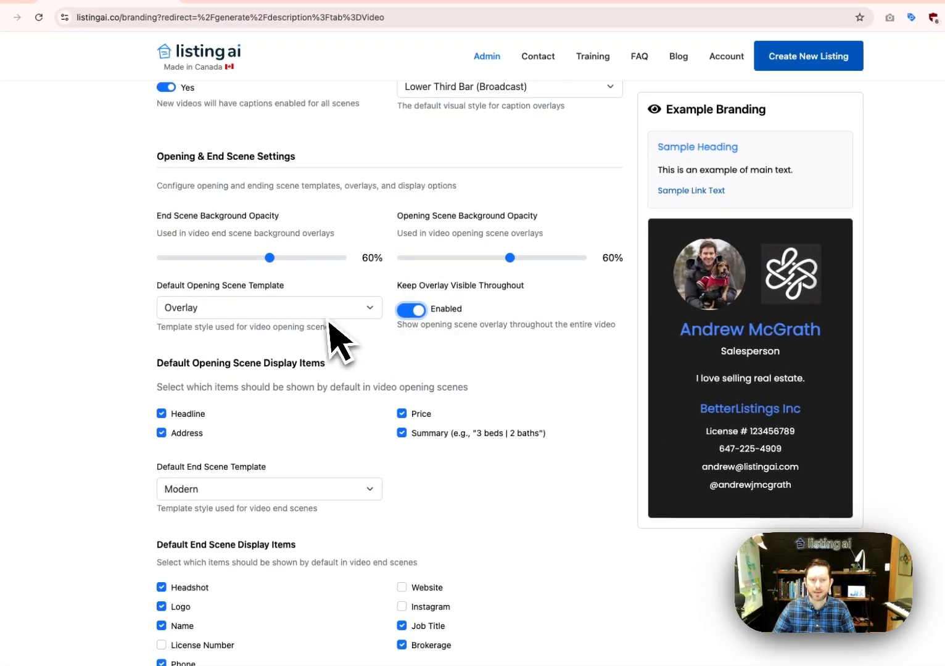
left_click(329, 316)
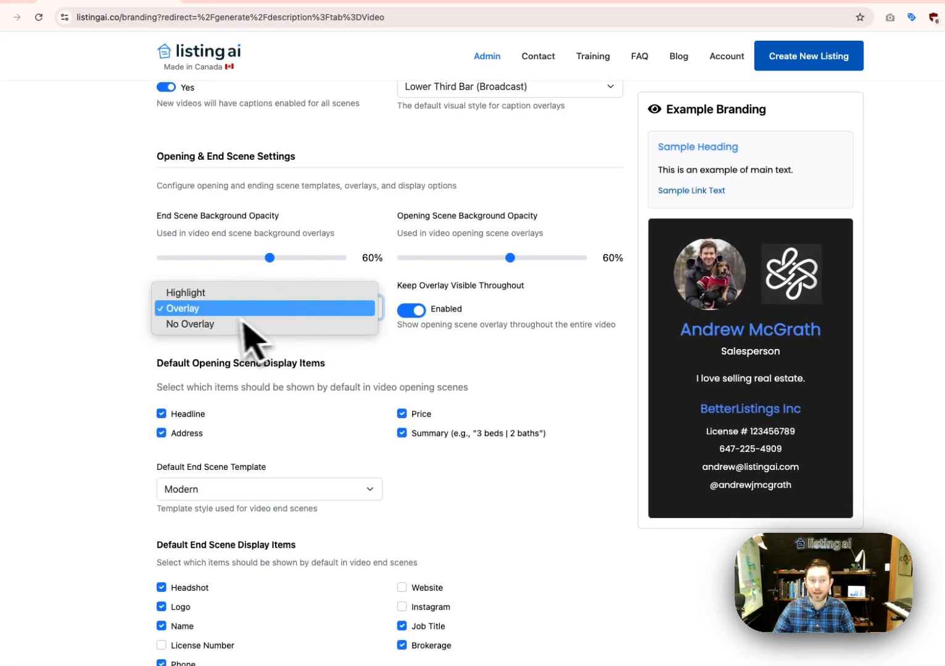
left_click(528, 327)
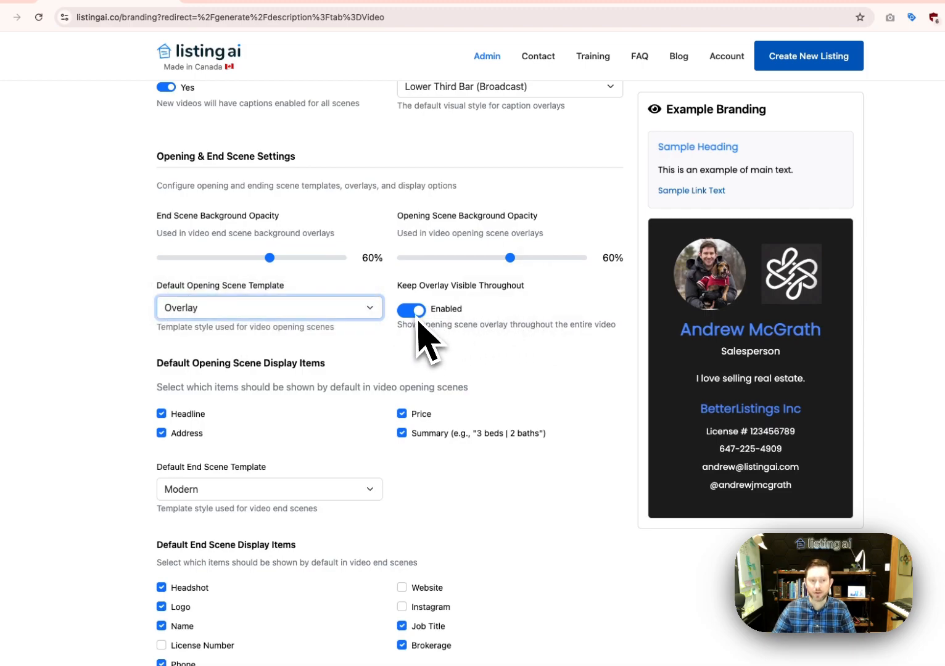
left_click(361, 308)
left_click(343, 310)
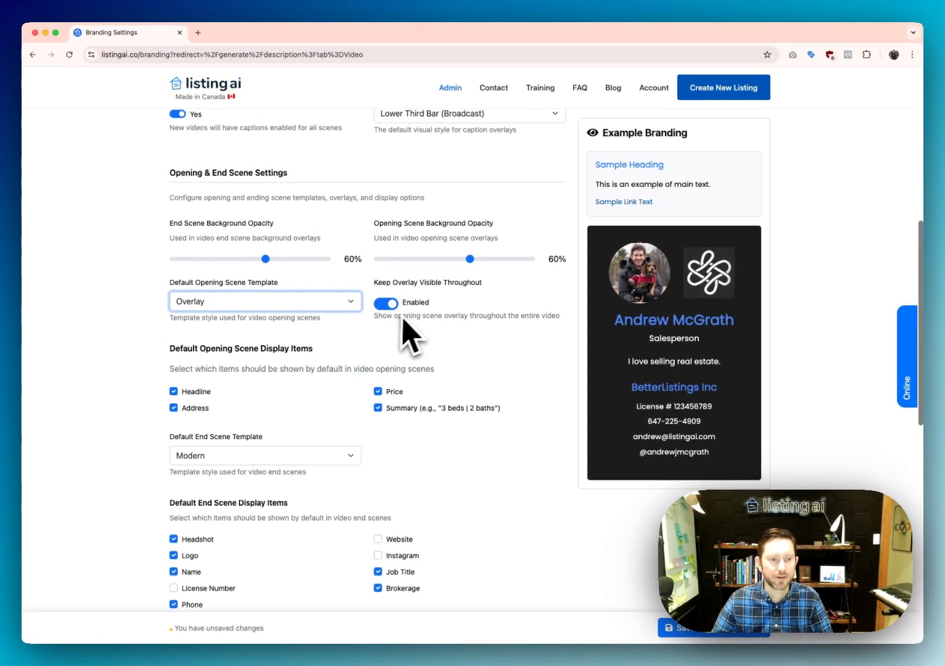
scroll(316, 376, "down", 3)
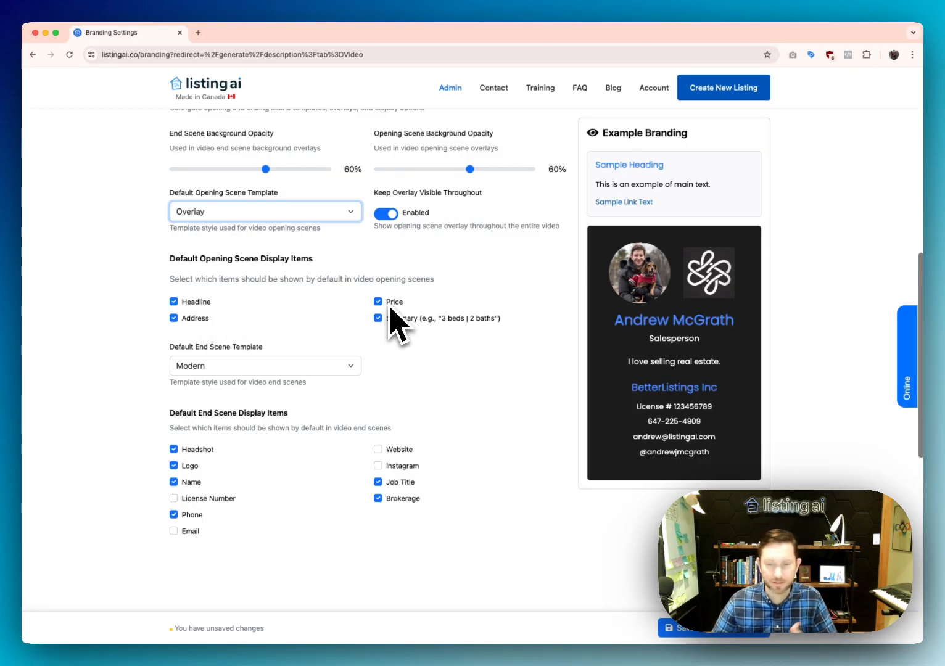
left_click(306, 365)
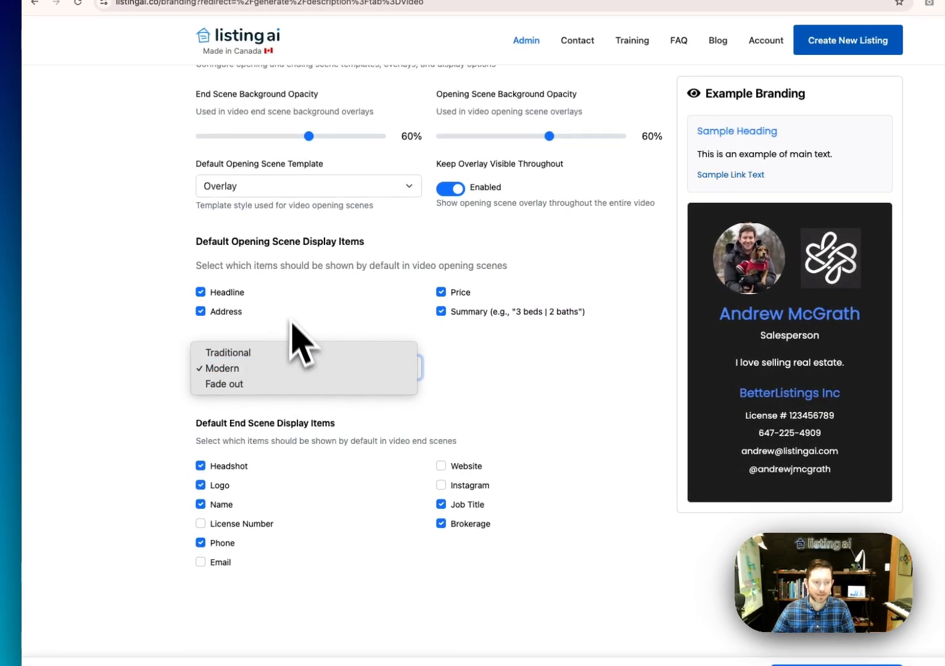
left_click(199, 370)
left_click(269, 371)
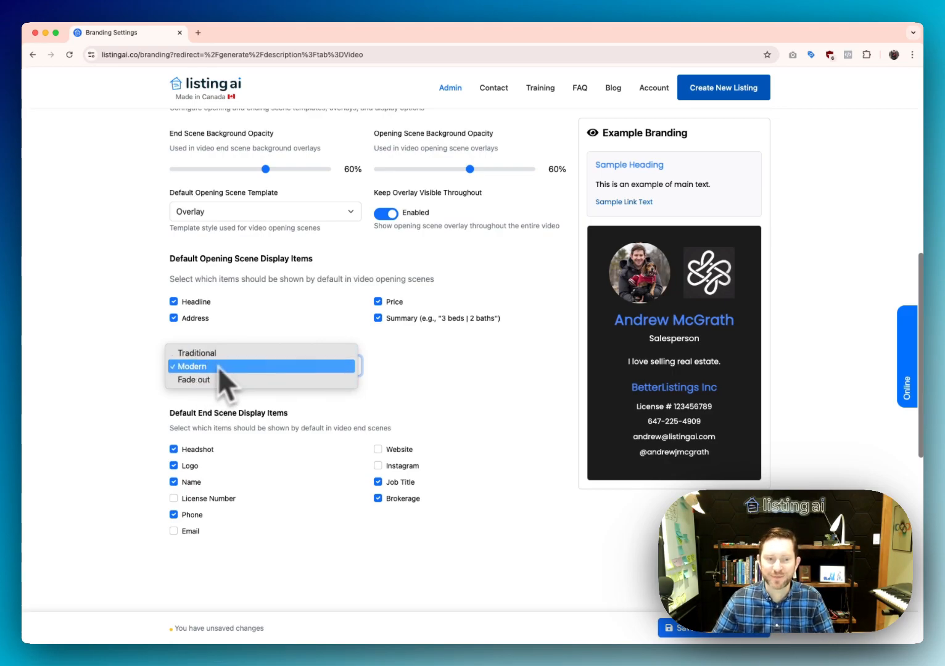
left_click(49, 370)
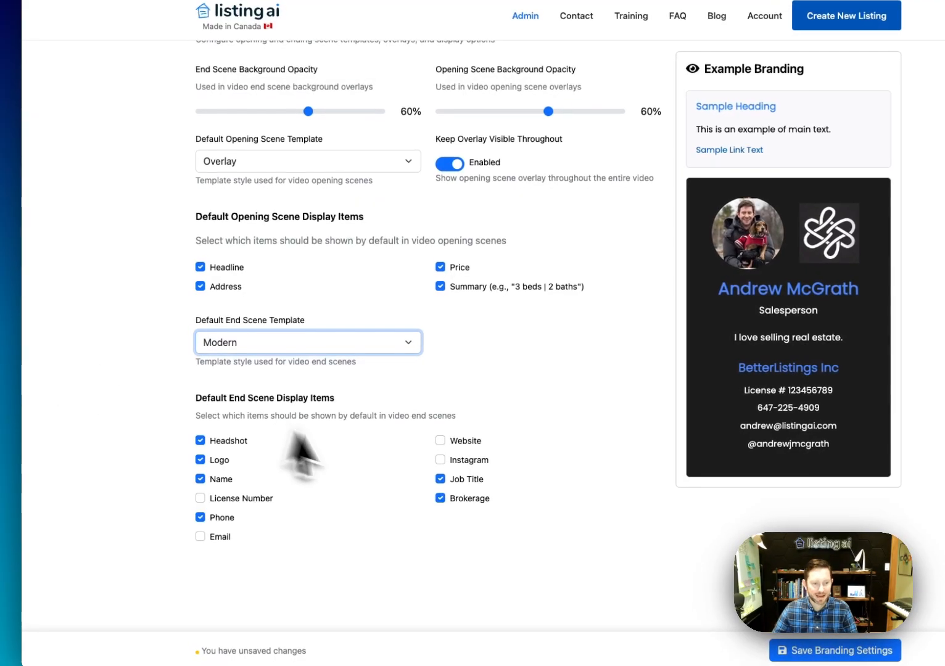
scroll(295, 444, "down", 2)
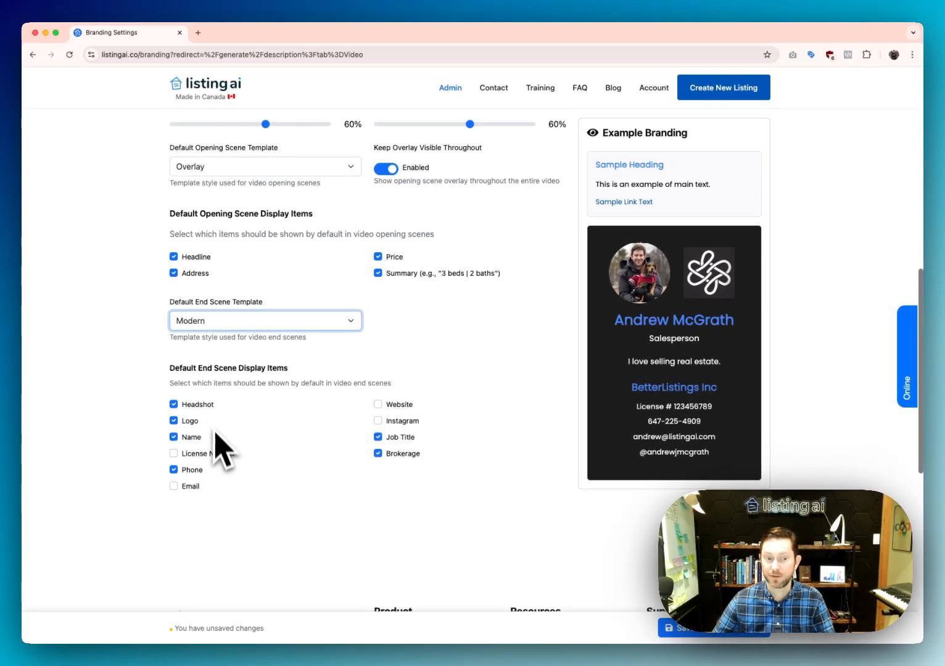
left_click(218, 454)
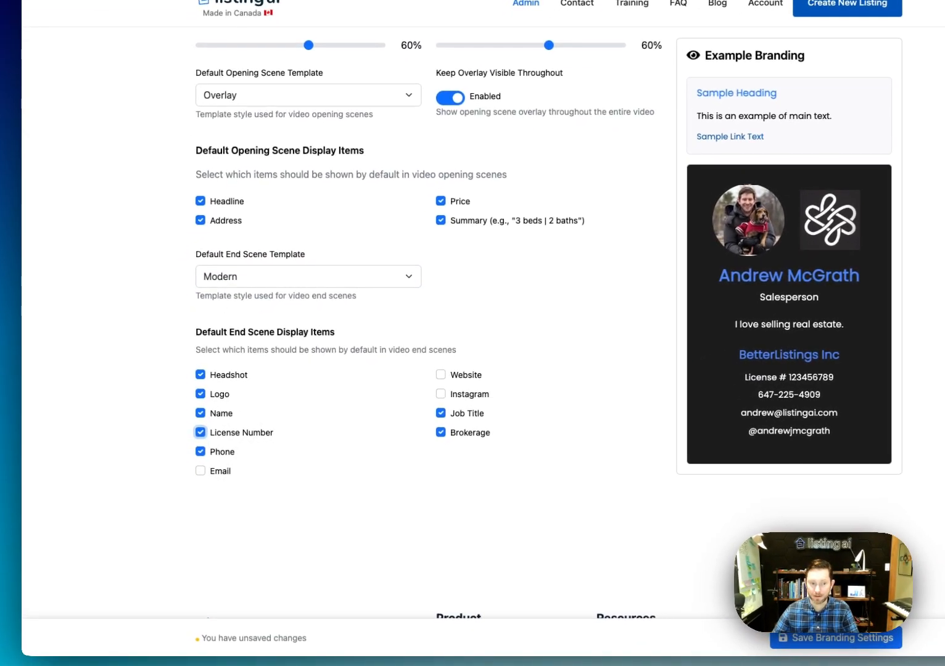
left_click(200, 432)
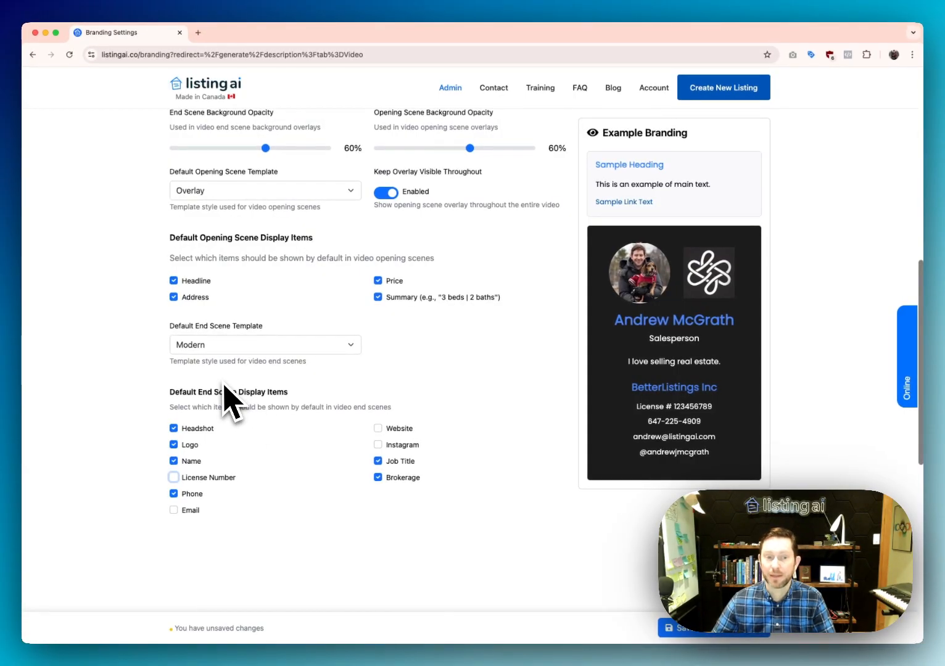
left_click(232, 346)
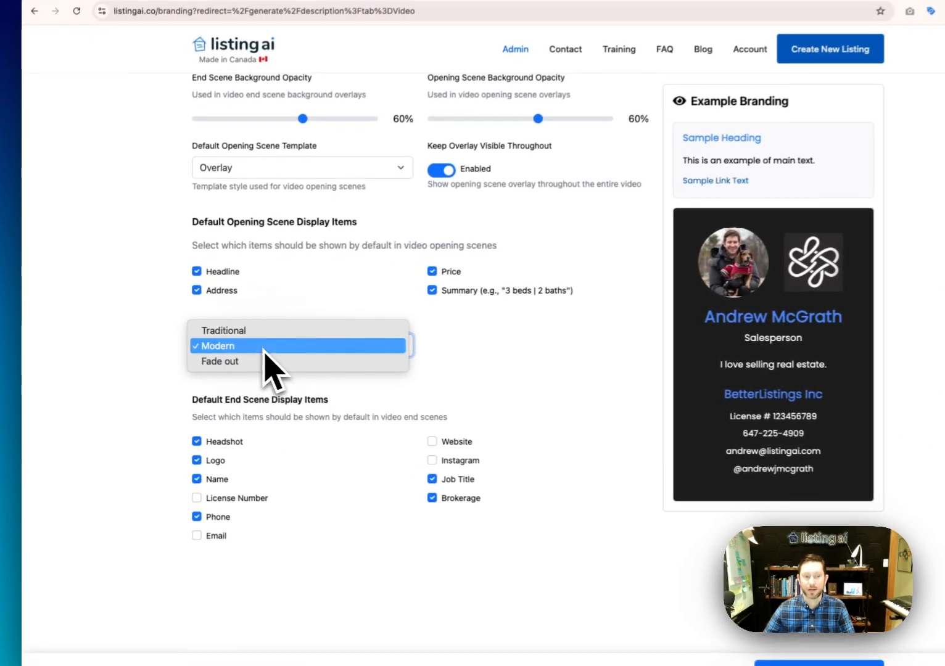
left_click(243, 362)
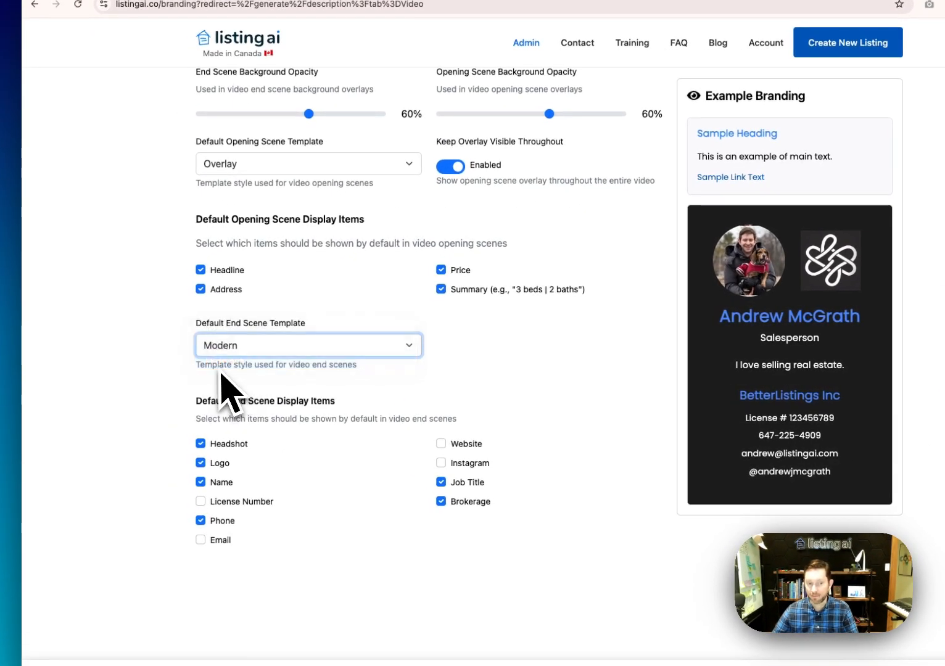
left_click(231, 352)
left_click(251, 334)
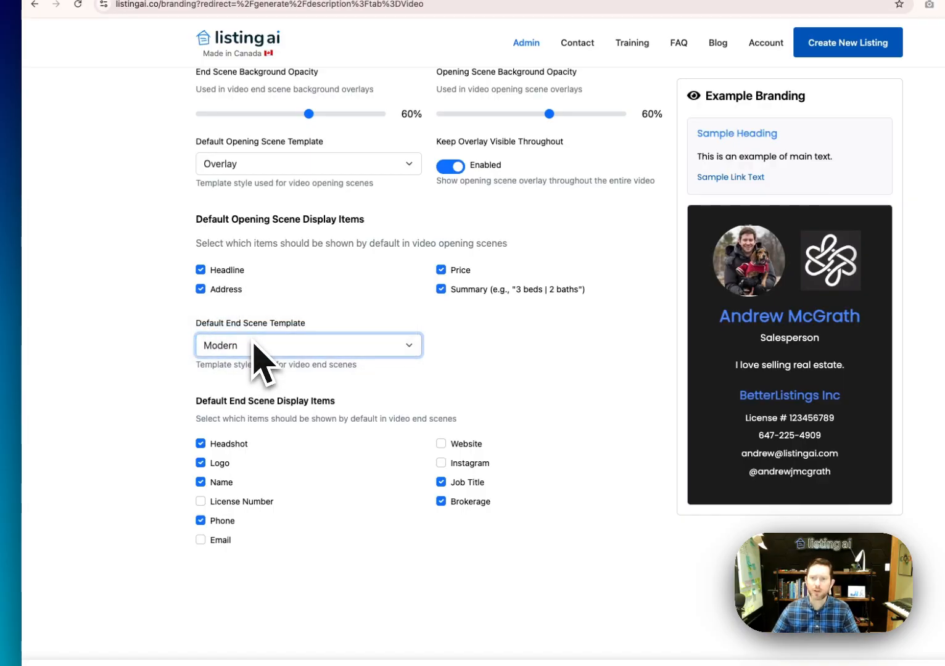
scroll(263, 362, "up", 10)
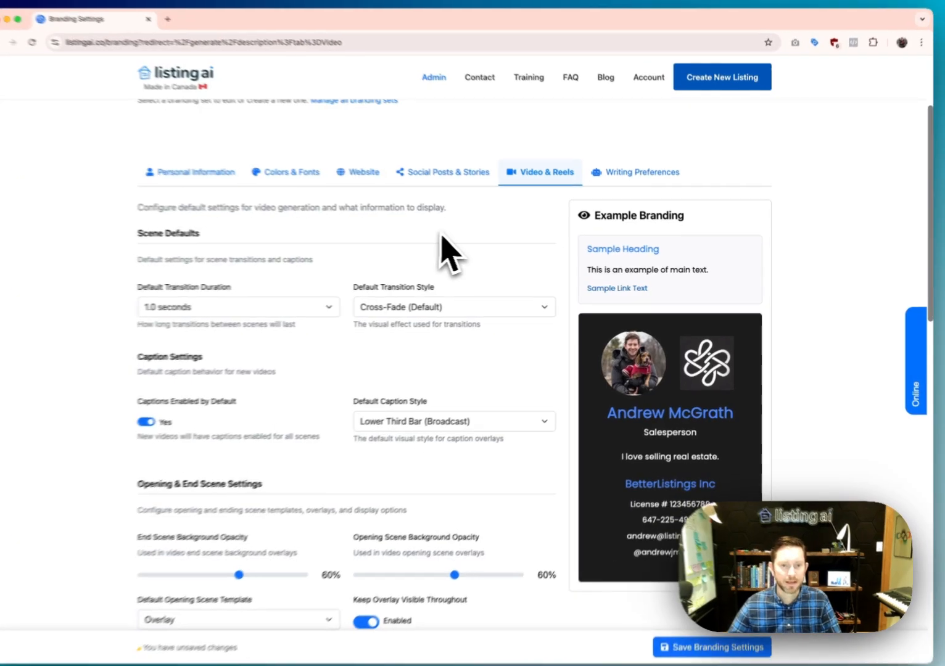
In Writing Preferences, keep Avery as the AI model and review the Standard preset writing styles
left_click(658, 172)
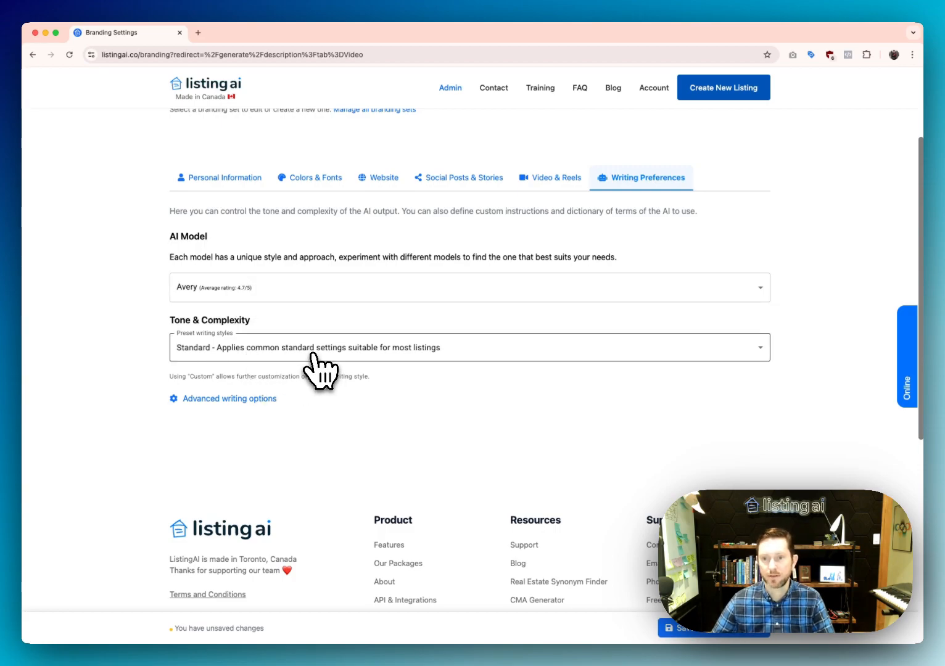
left_click(237, 290)
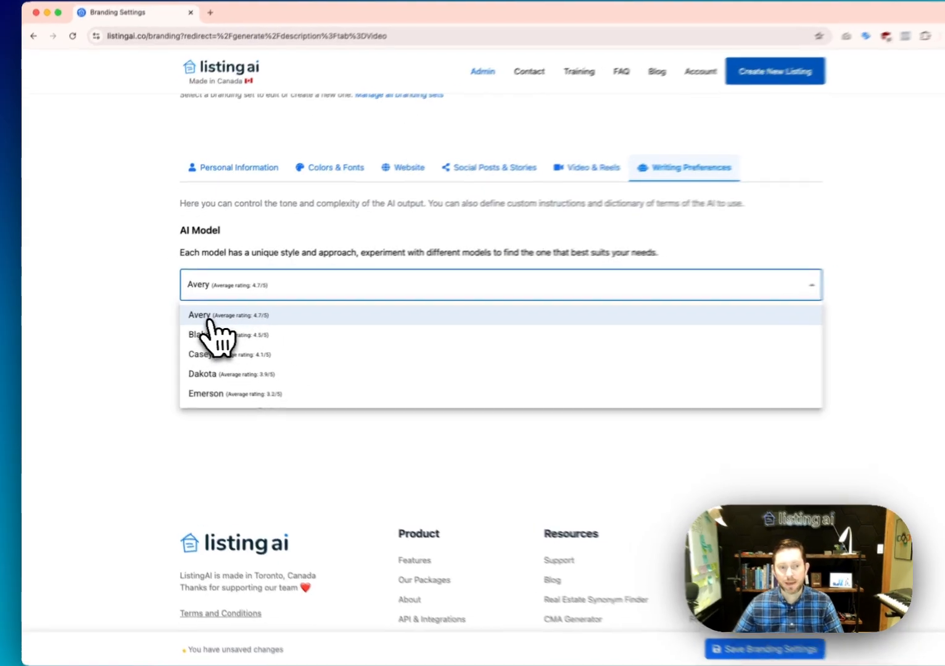
left_click(217, 317)
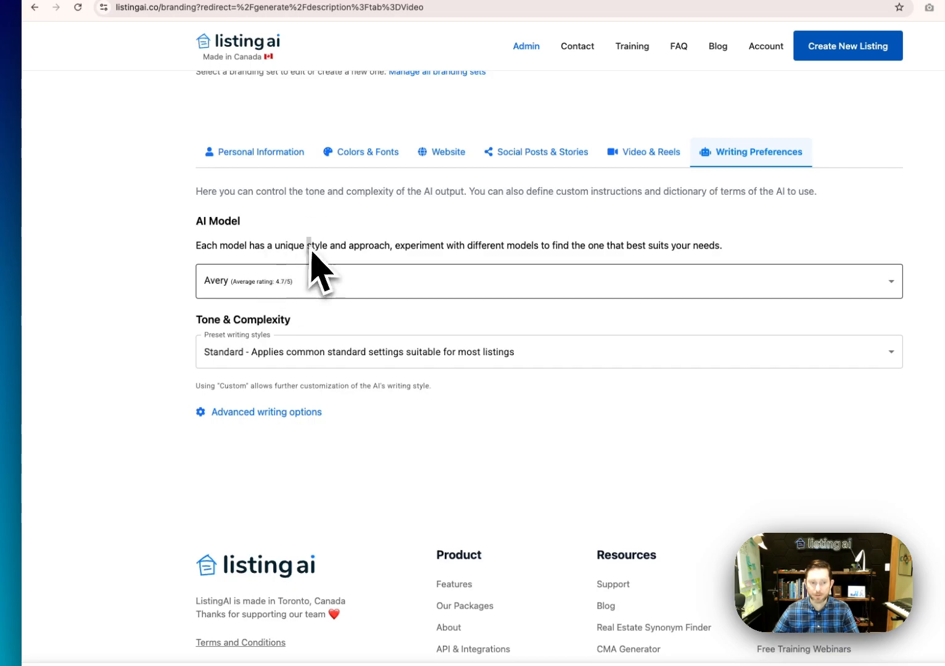
left_click(259, 355)
left_click(124, 338)
left_click(281, 292)
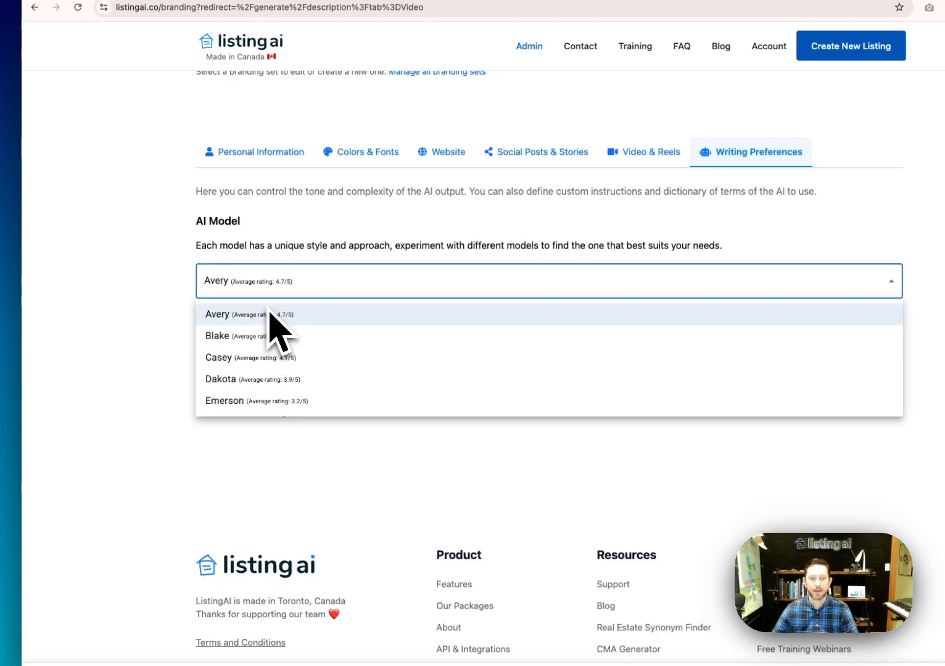
left_click(300, 253)
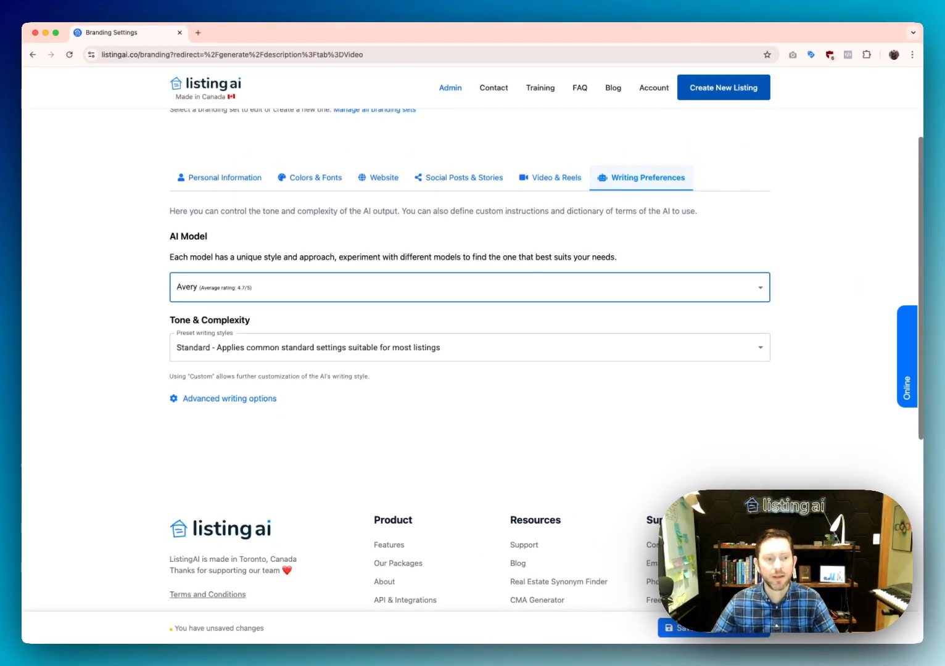
left_click(230, 348)
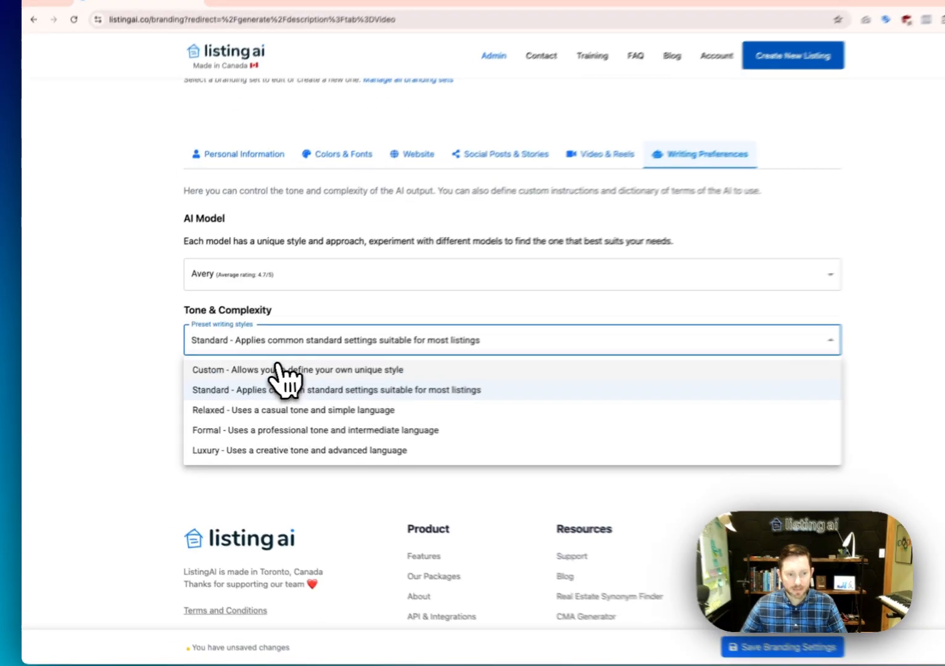
Switch the preset writing style to Custom with Creative tone and Intermediate complexity
left_click(259, 374)
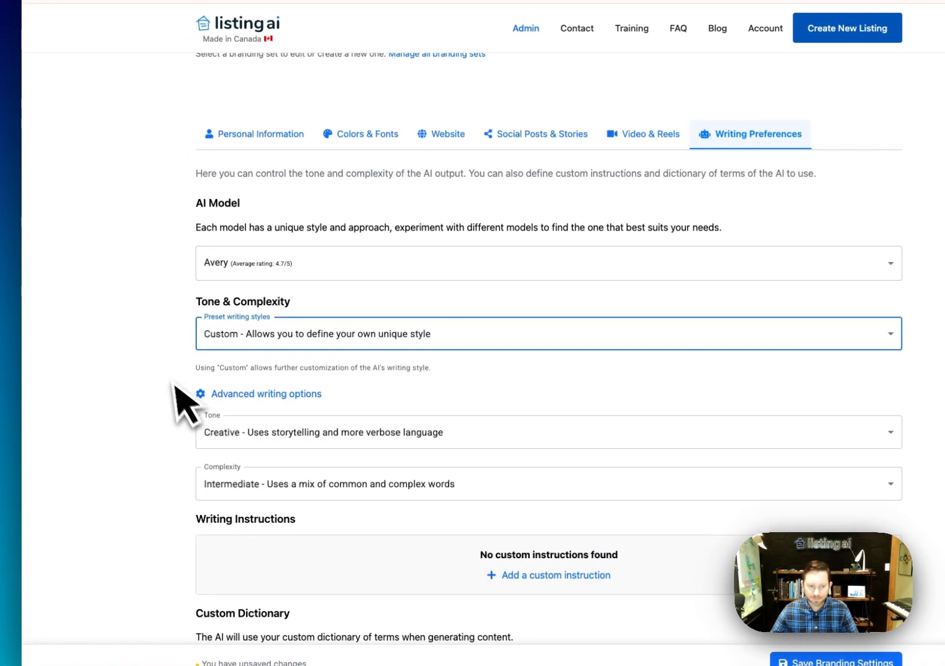
scroll(200, 407, "down", 2)
scroll(370, 382, "down", 2)
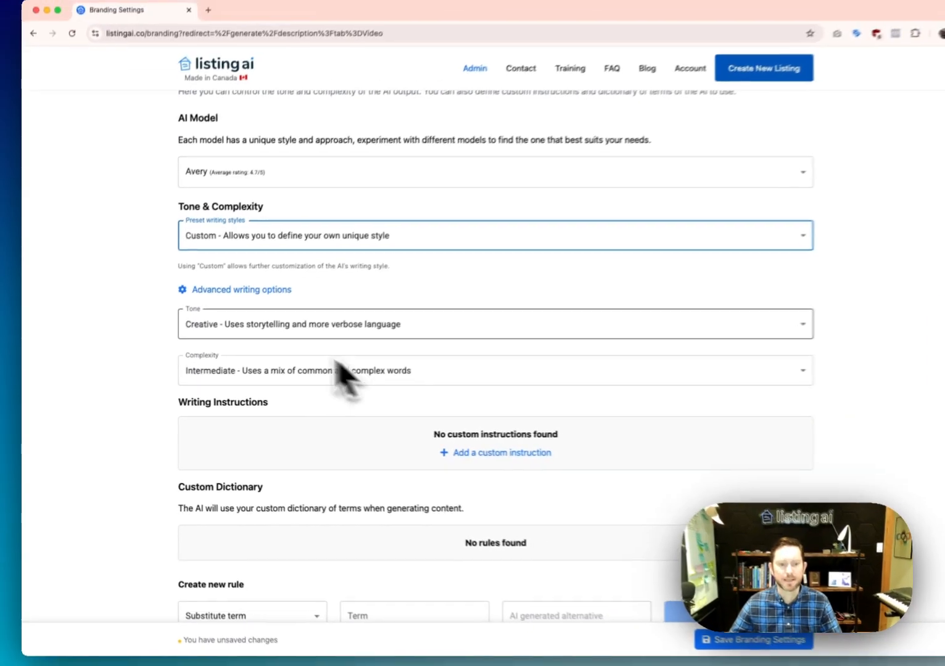
scroll(311, 320, "down", 2)
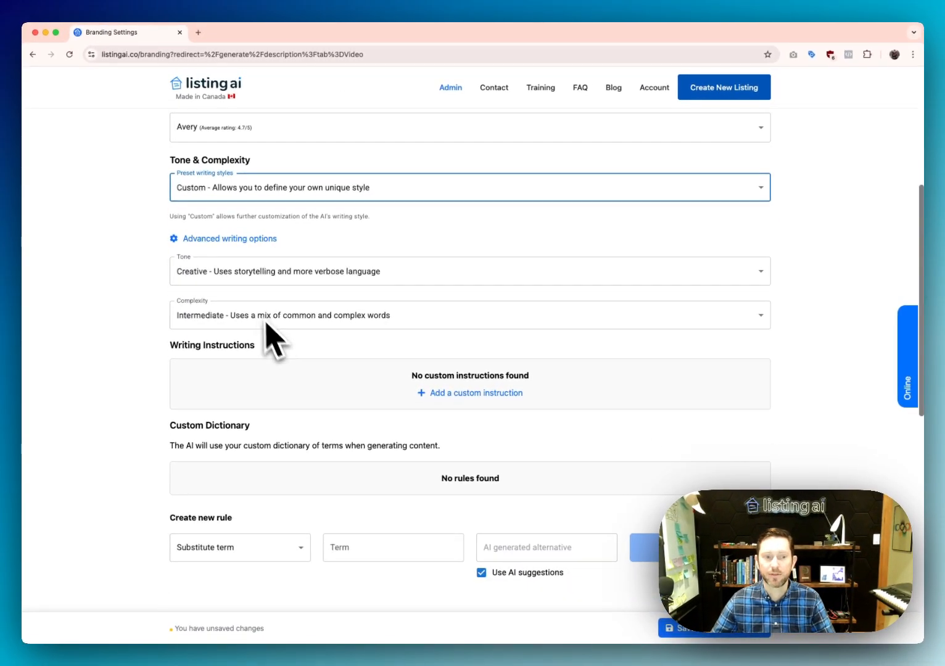
left_click(236, 277)
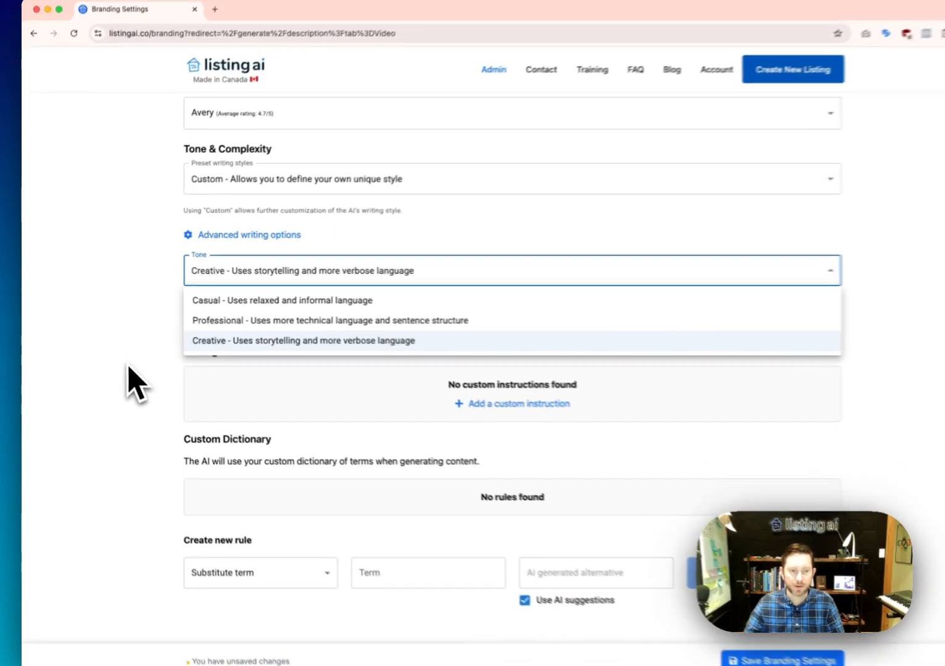
left_click(121, 374)
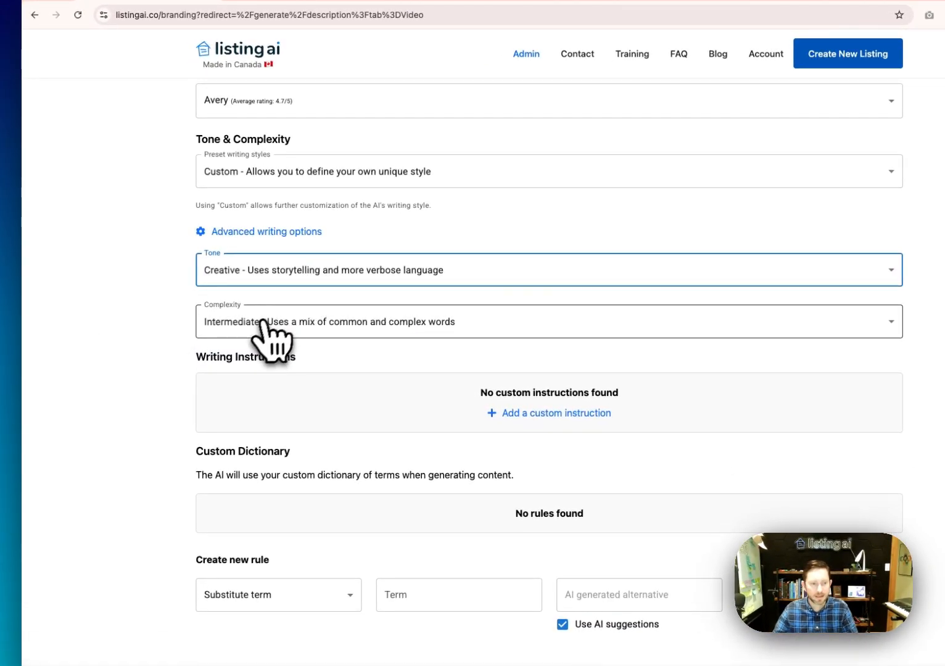
left_click(239, 332)
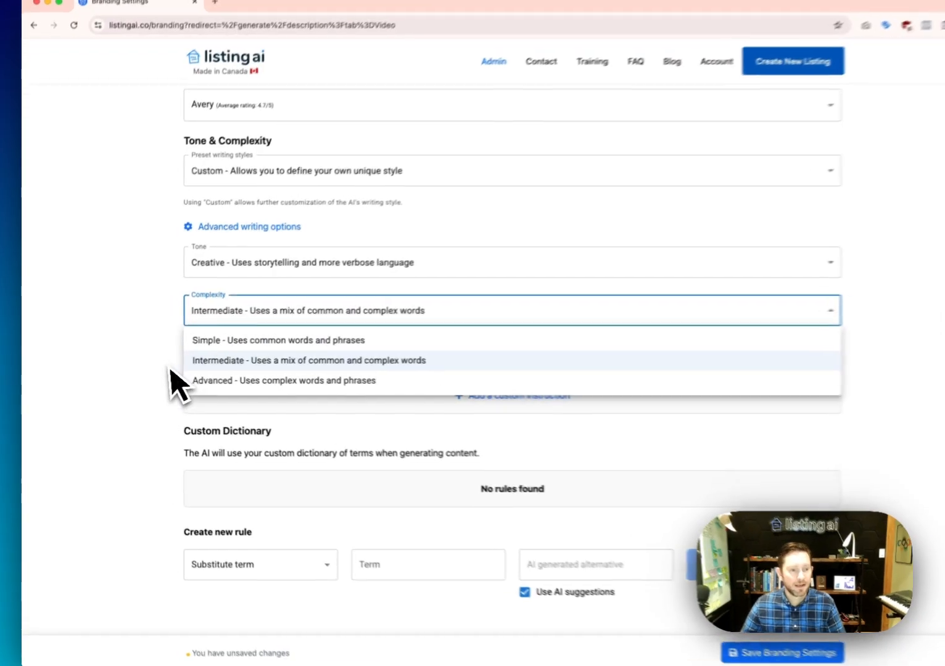
left_click(173, 403)
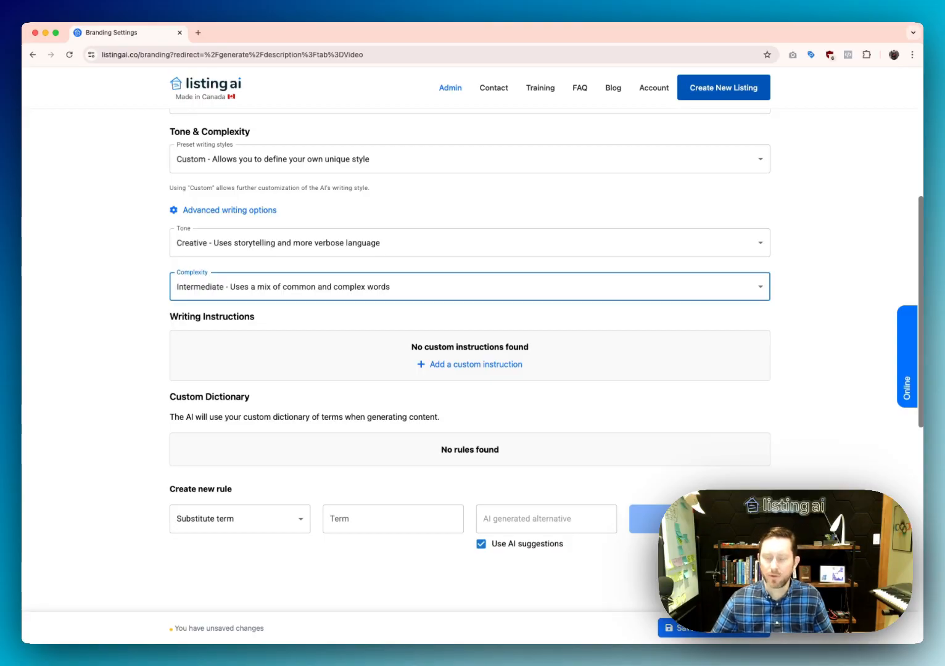
Add the writing instruction 'I never want the price mentioned'
left_click(436, 365)
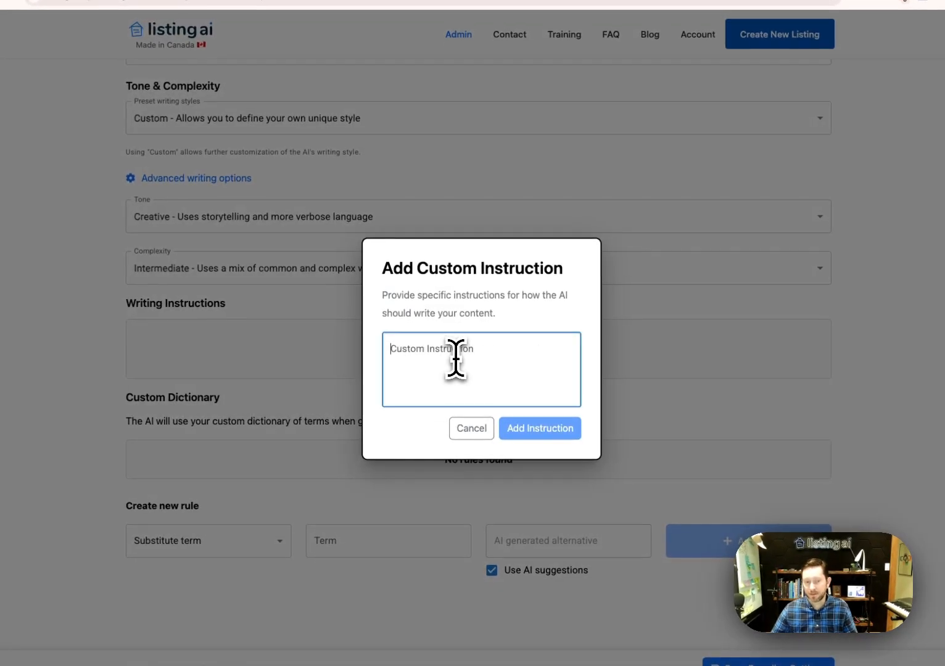
left_click(455, 358)
type("I never want the backyard mentioned")
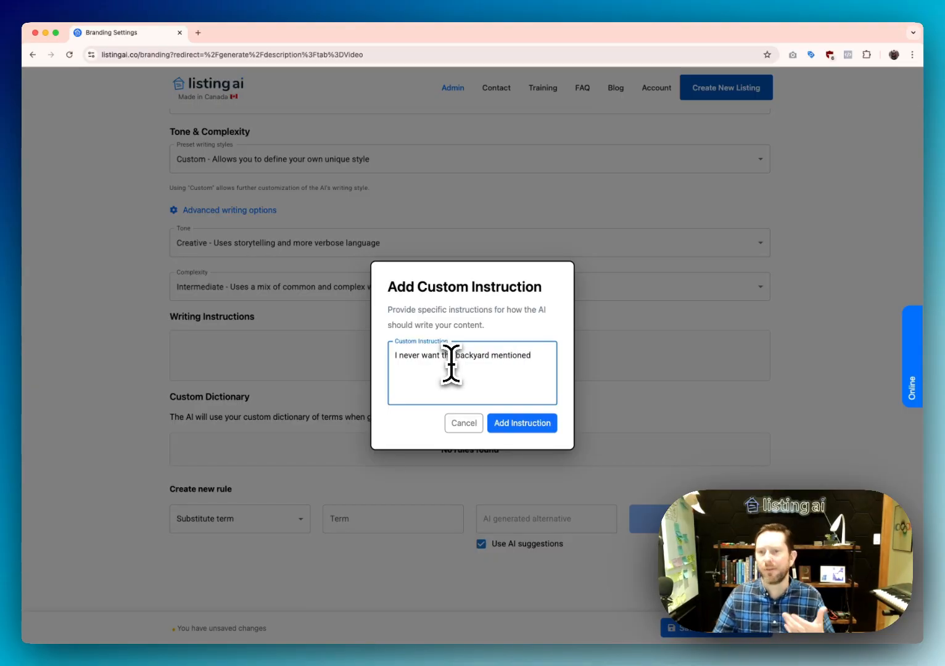
left_click(512, 423)
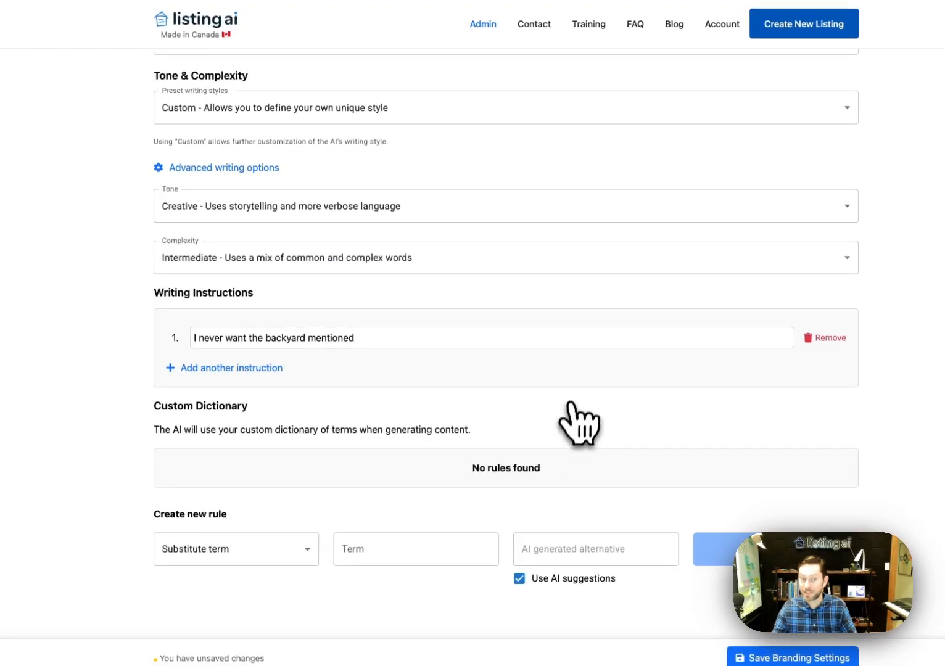
left_click(247, 368)
left_click(436, 370)
type("I never wa")
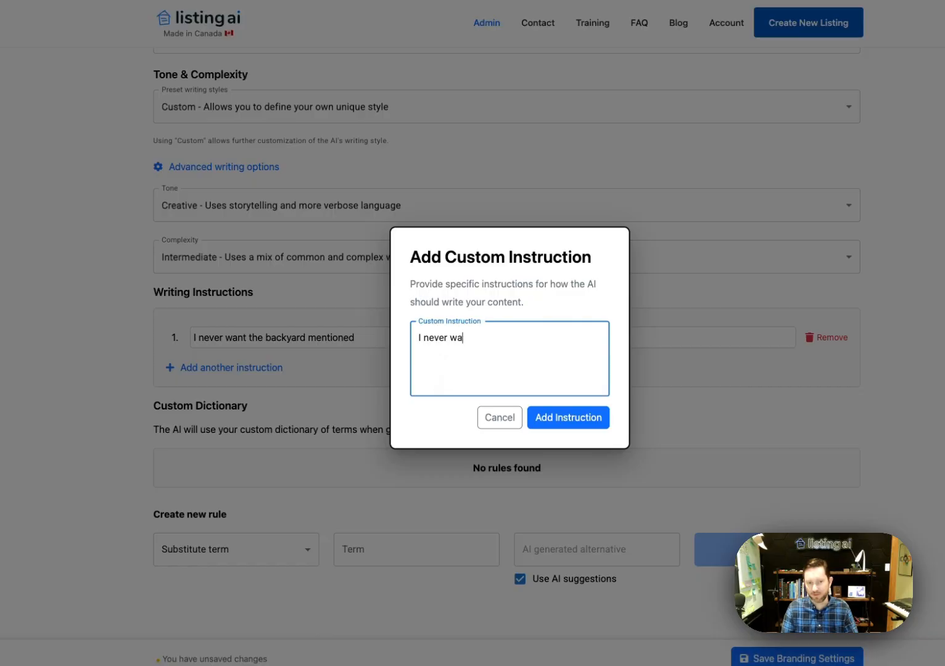
type("nt the price mentioned")
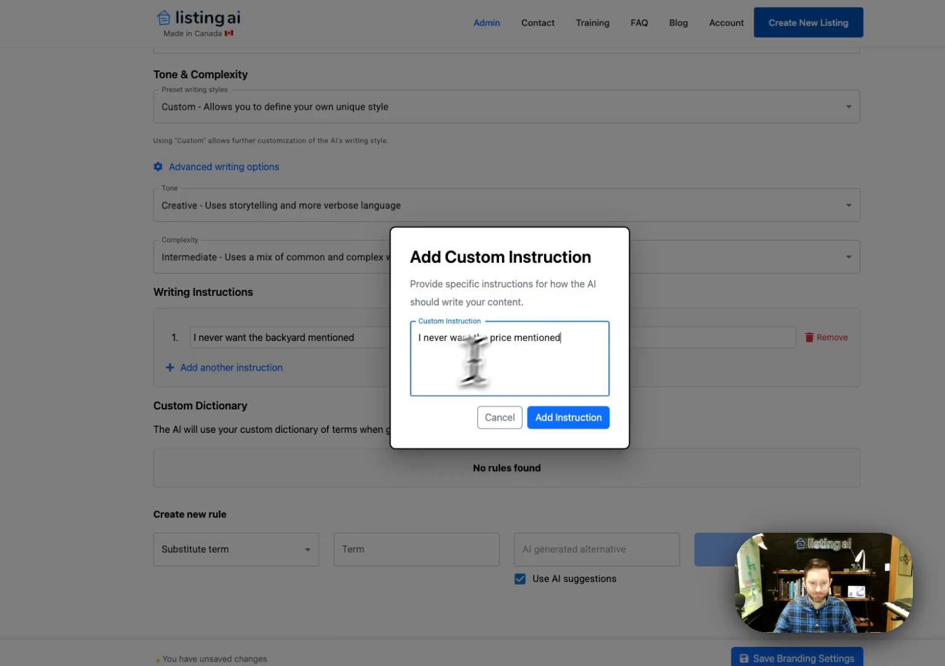
left_click(577, 418)
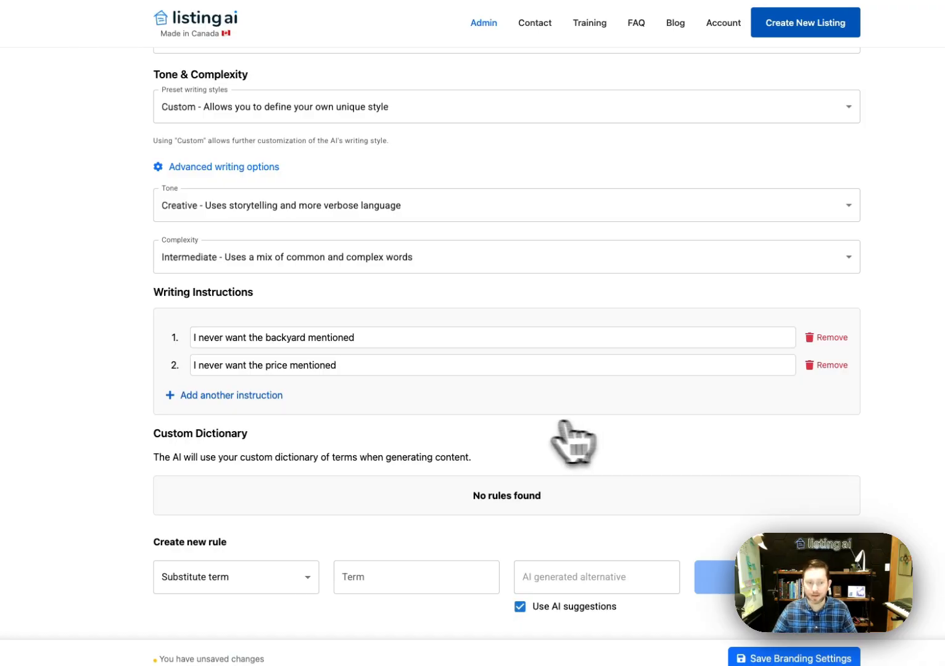
Add 'Pay particular attention to nearby services' and remove the backyard instruction
left_click(237, 396)
left_click(524, 370)
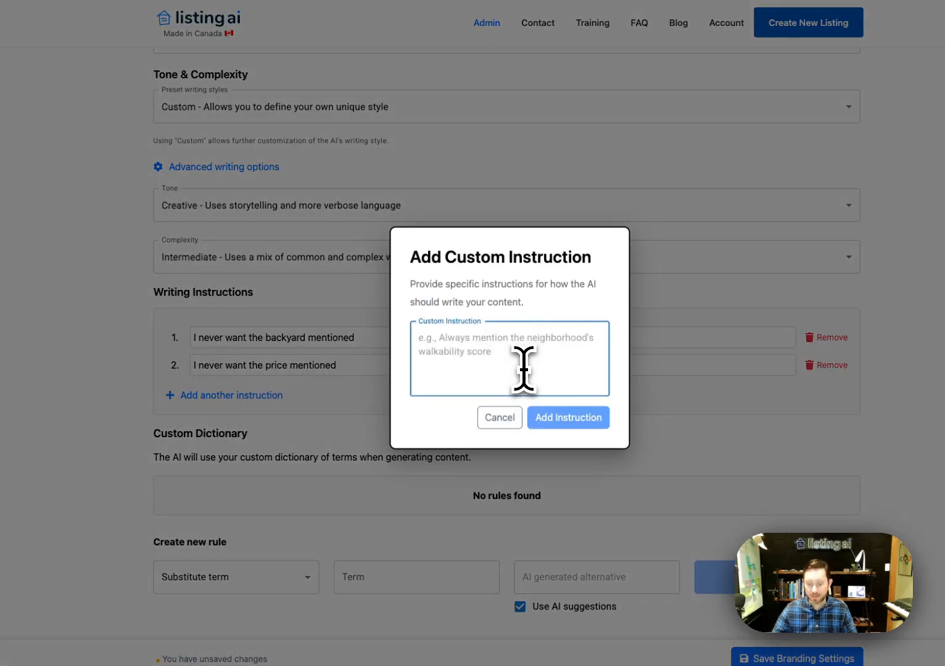
type("Pay part")
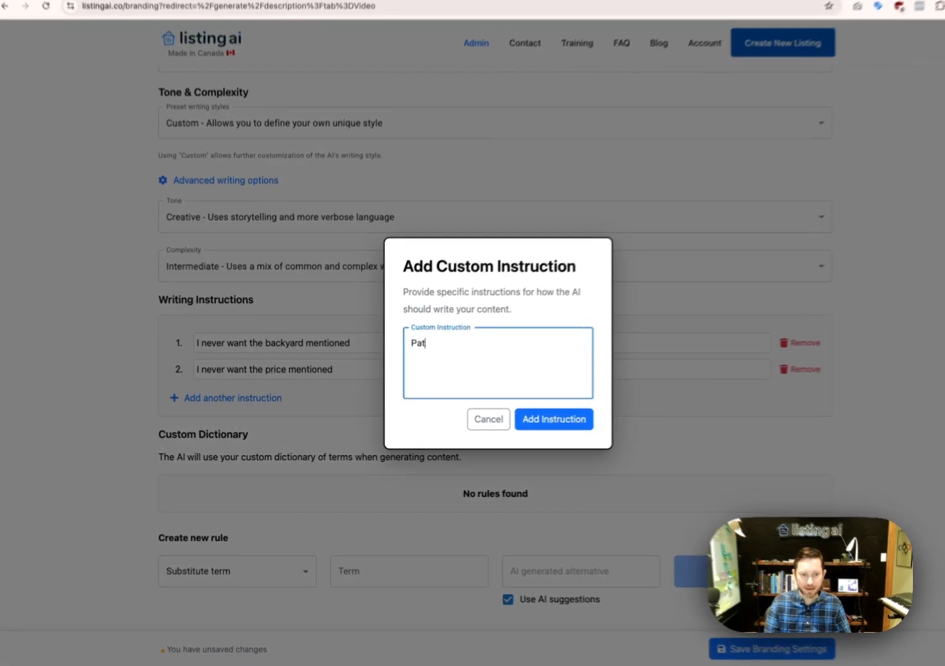
type("icula")
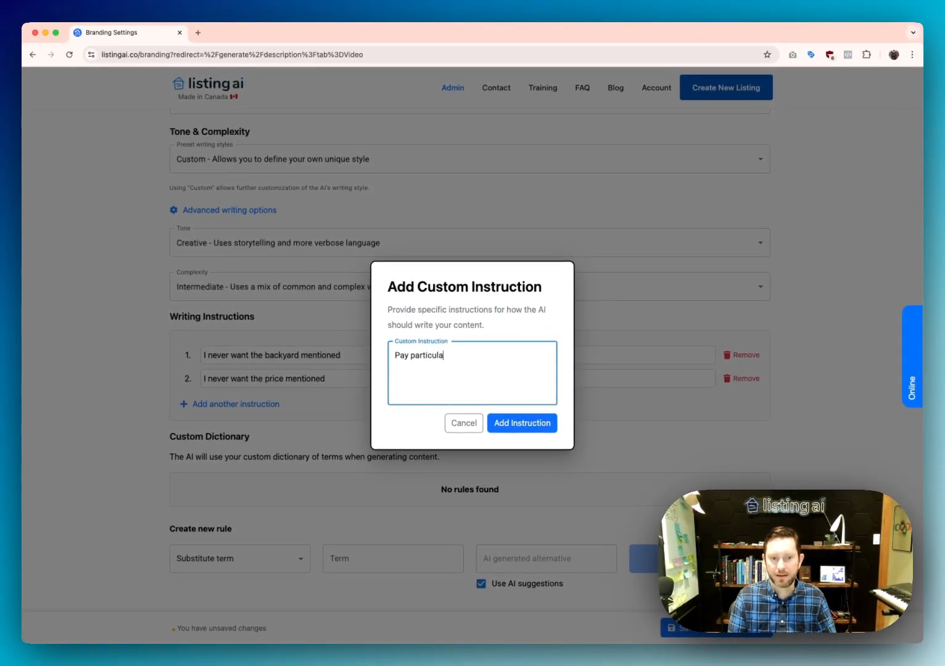
type("by")
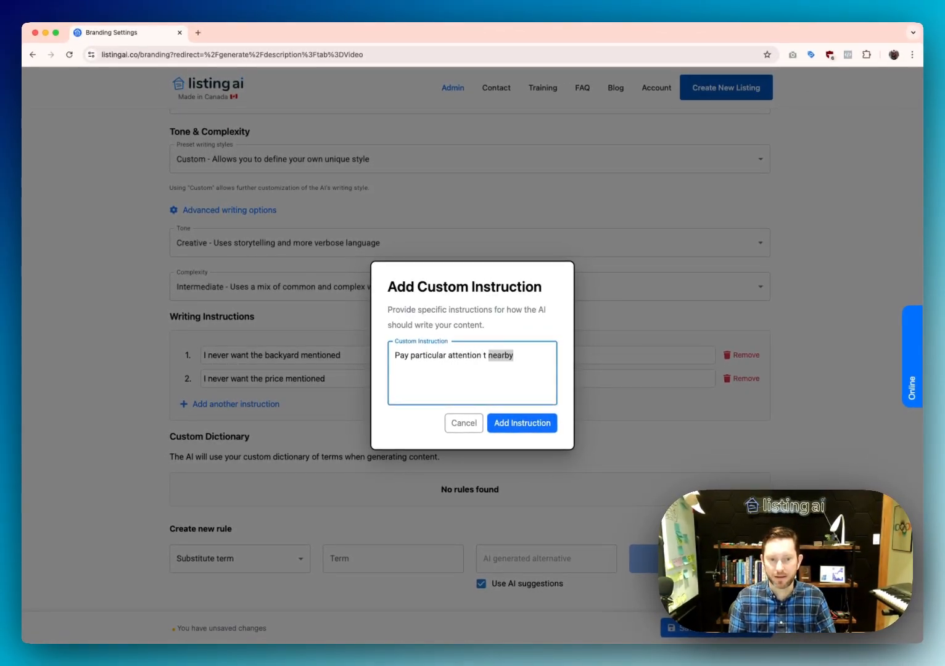
type("o")
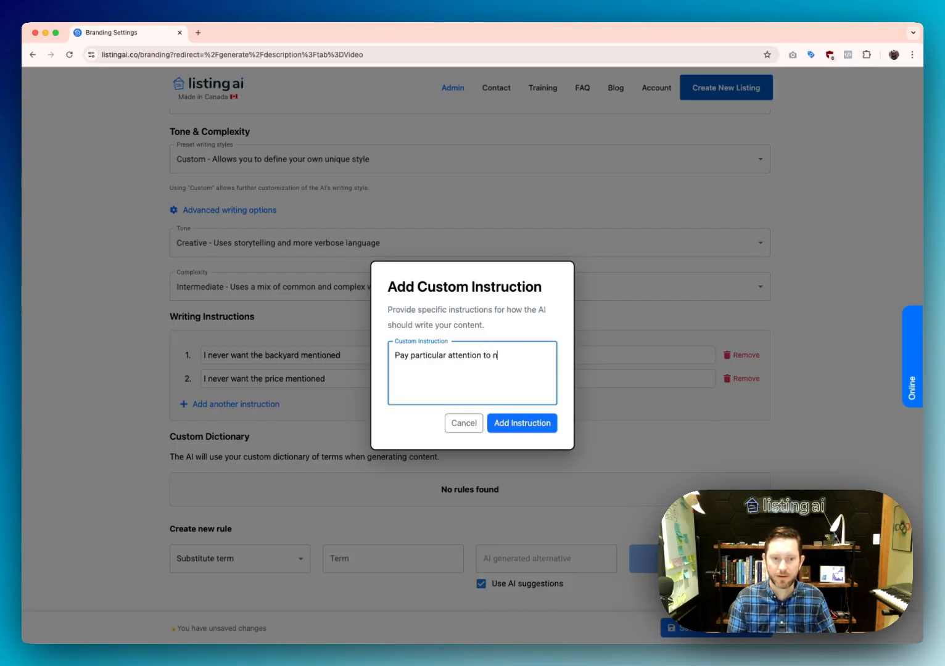
type("ices")
left_click(525, 424)
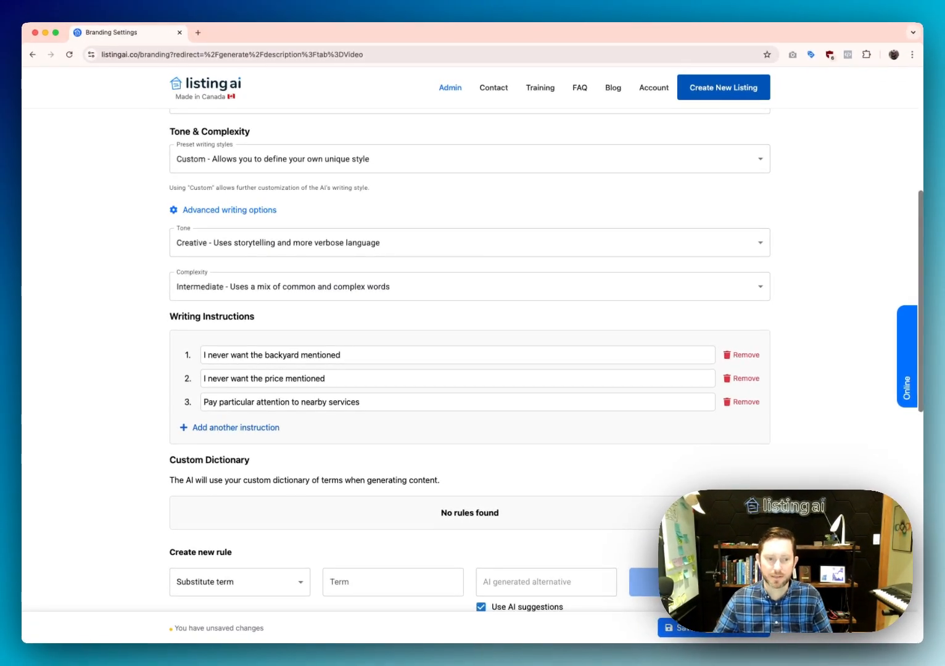
double_click(331, 407)
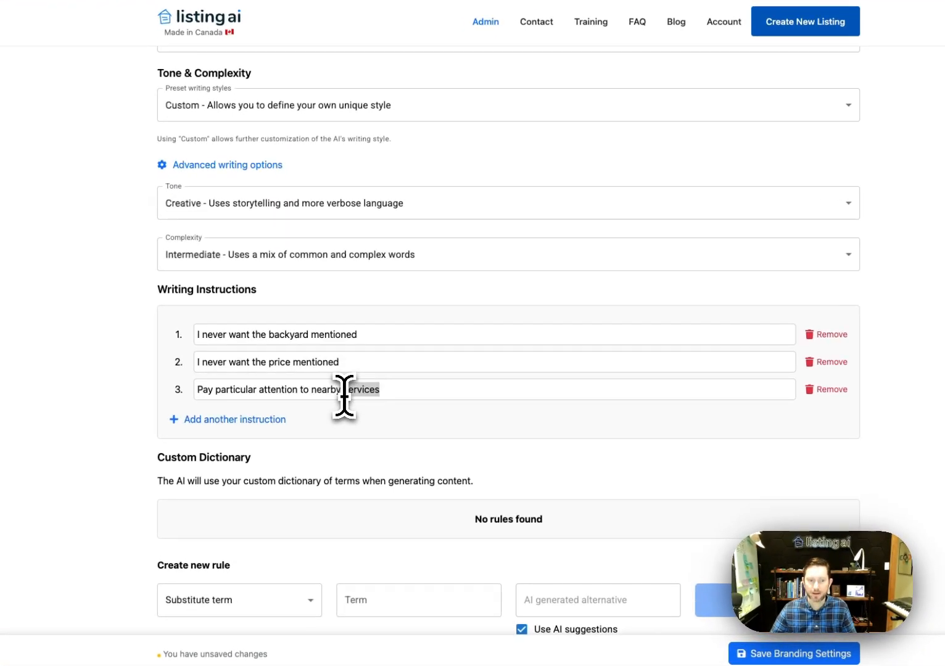
key("super+a")
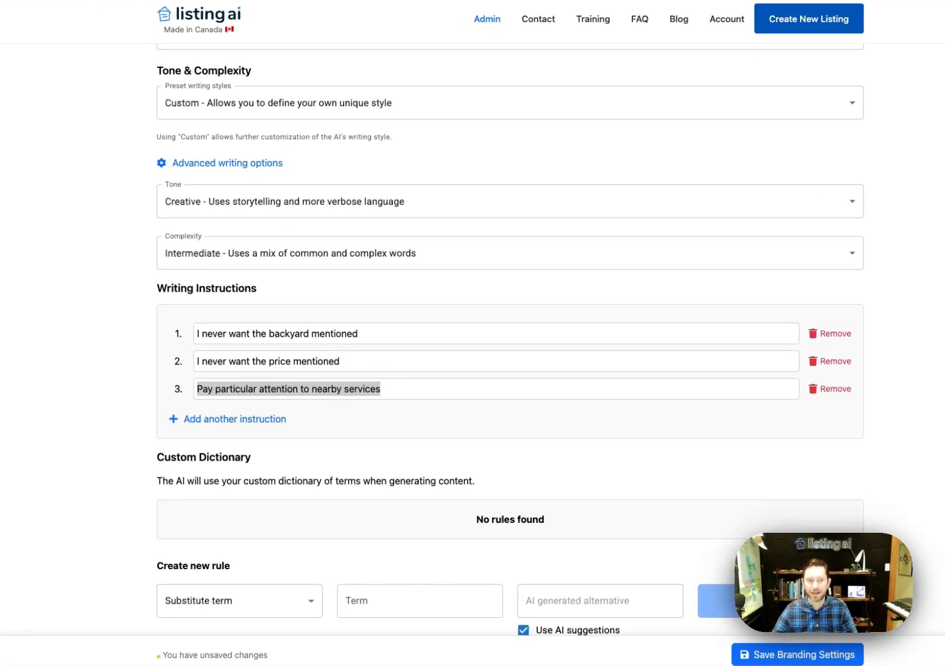
left_click(344, 402)
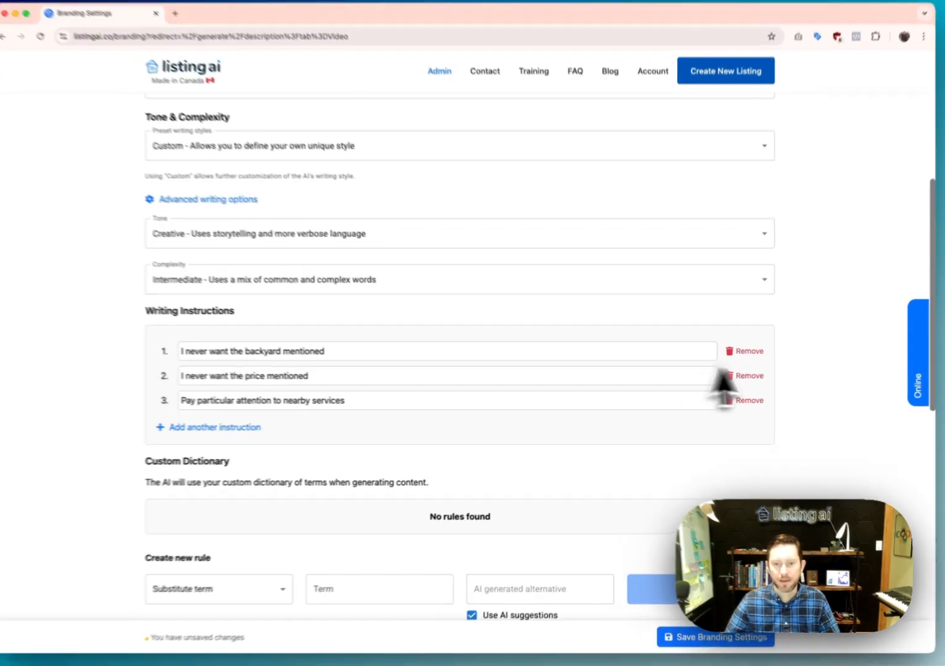
left_click(743, 355)
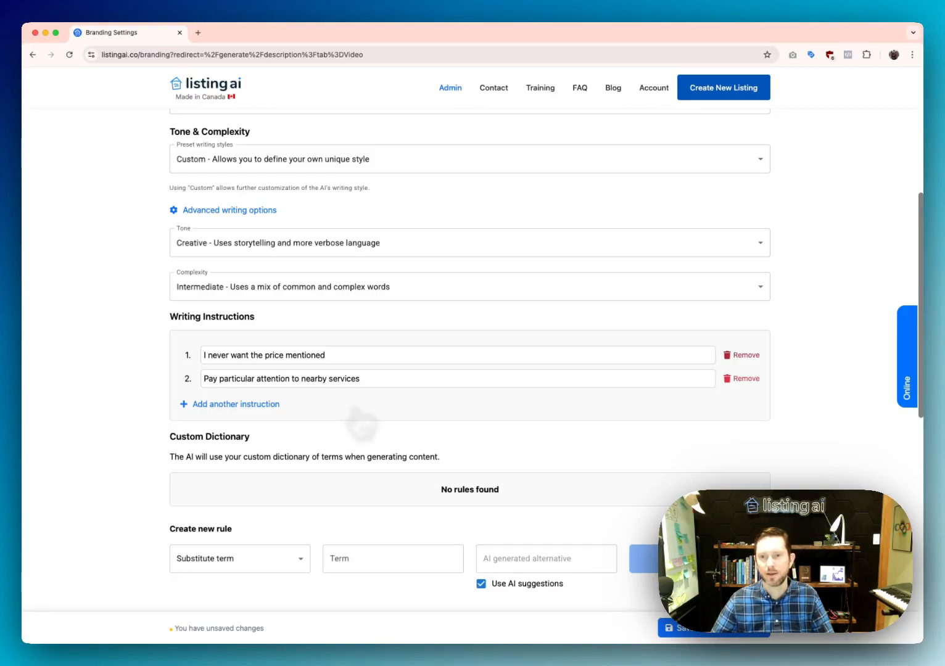
Add a dictionary rule replacing 'master bedroom' with 'primary bedroom', with AI suggestions off
scroll(318, 444, "down", 1)
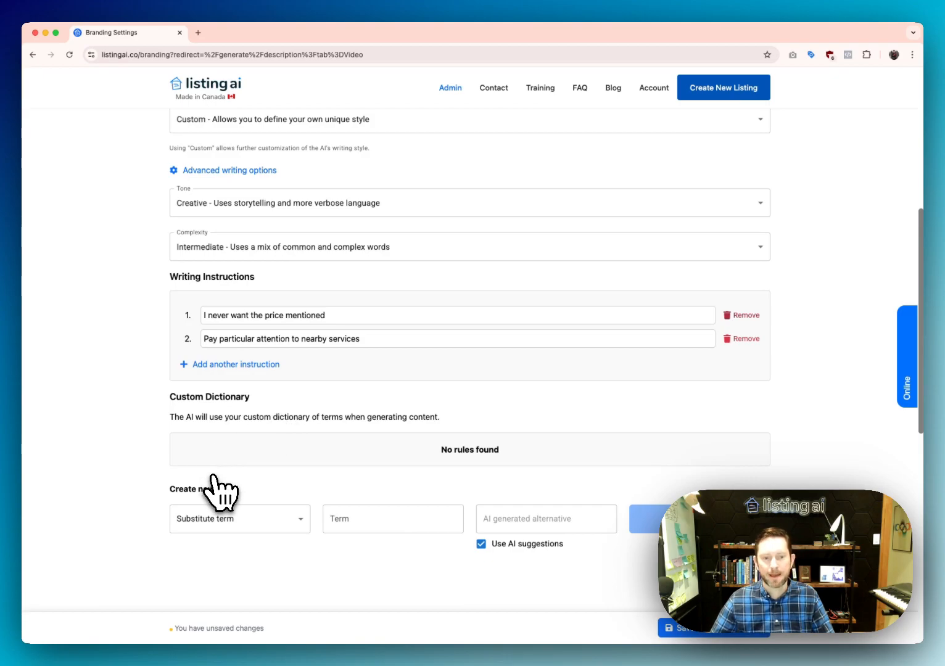
left_click(348, 515)
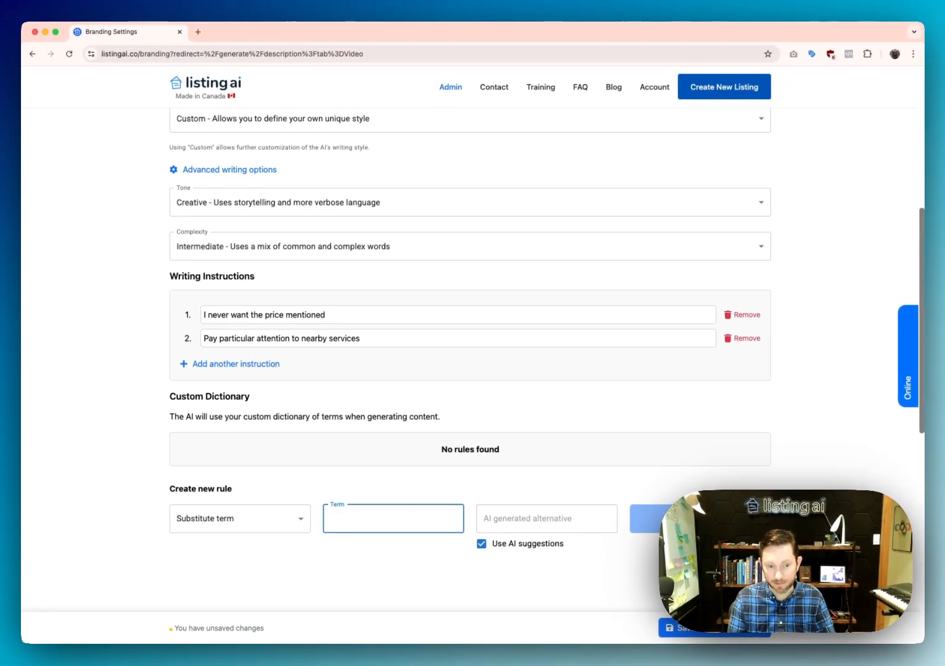
type("master bedroom")
key("Tab")
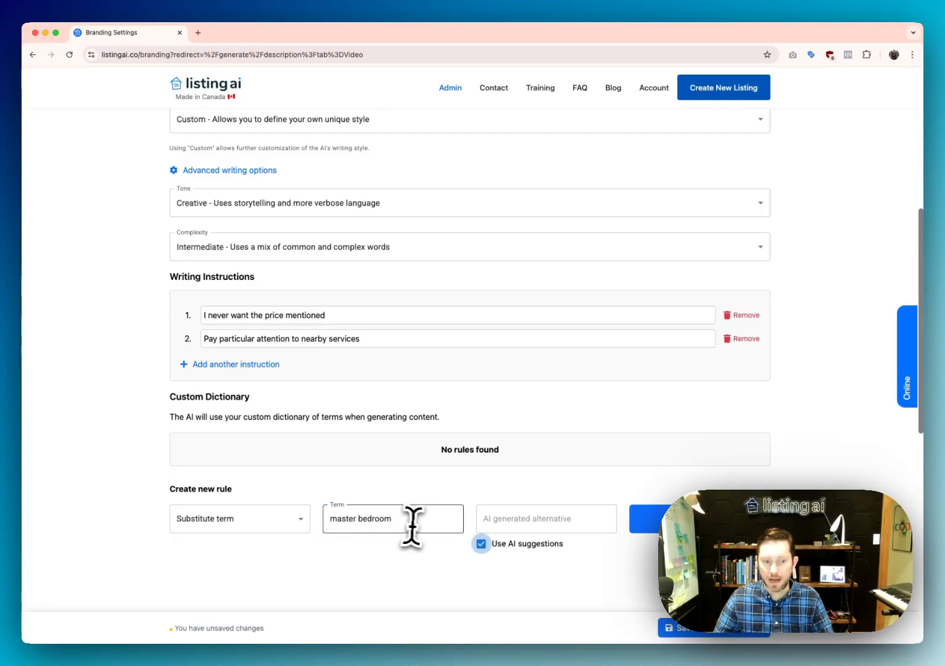
left_click(481, 544)
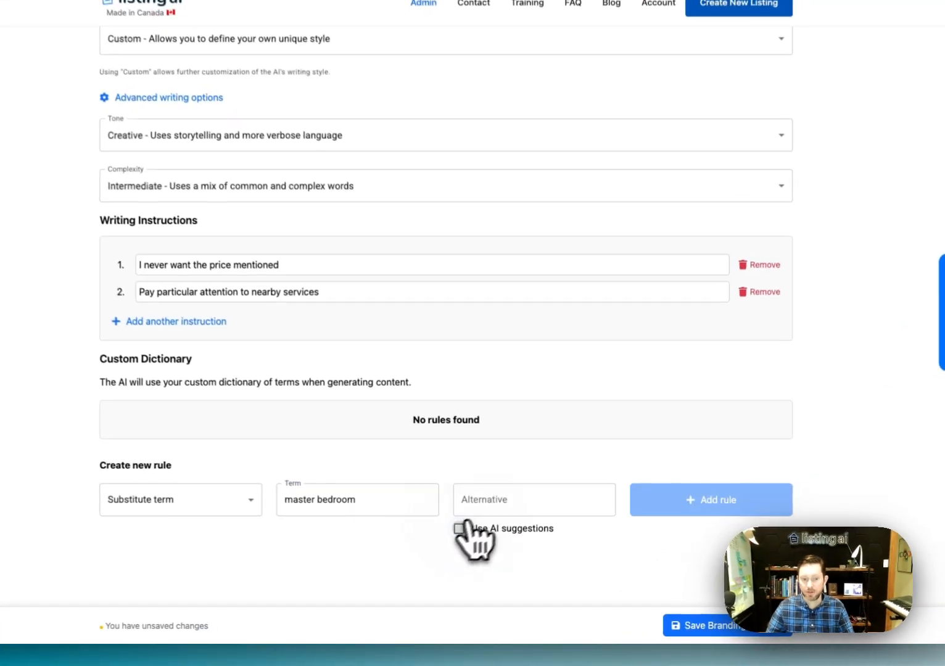
left_click(481, 500)
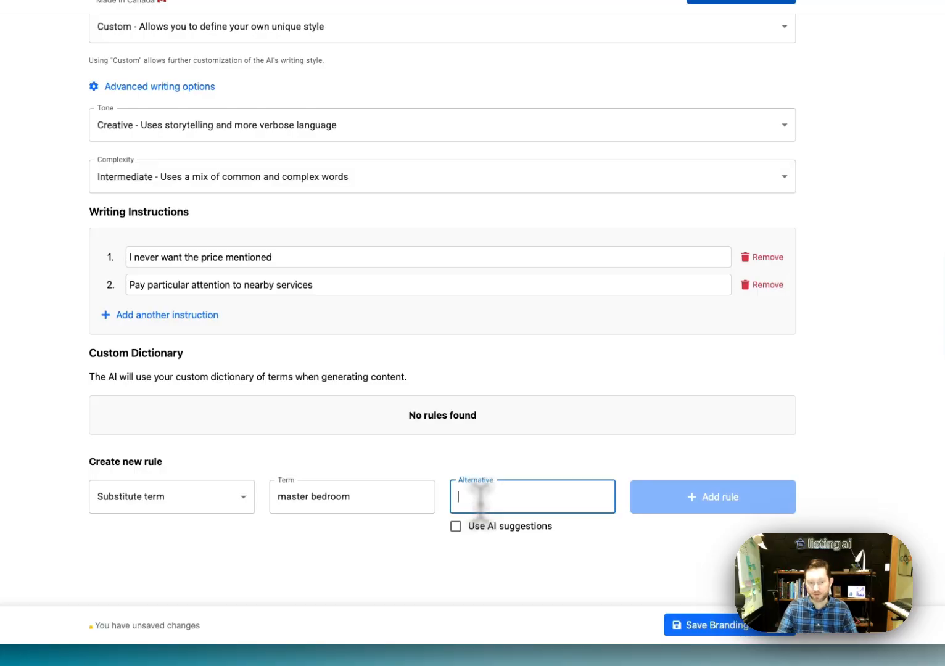
type("primary bedroom")
left_click(666, 503)
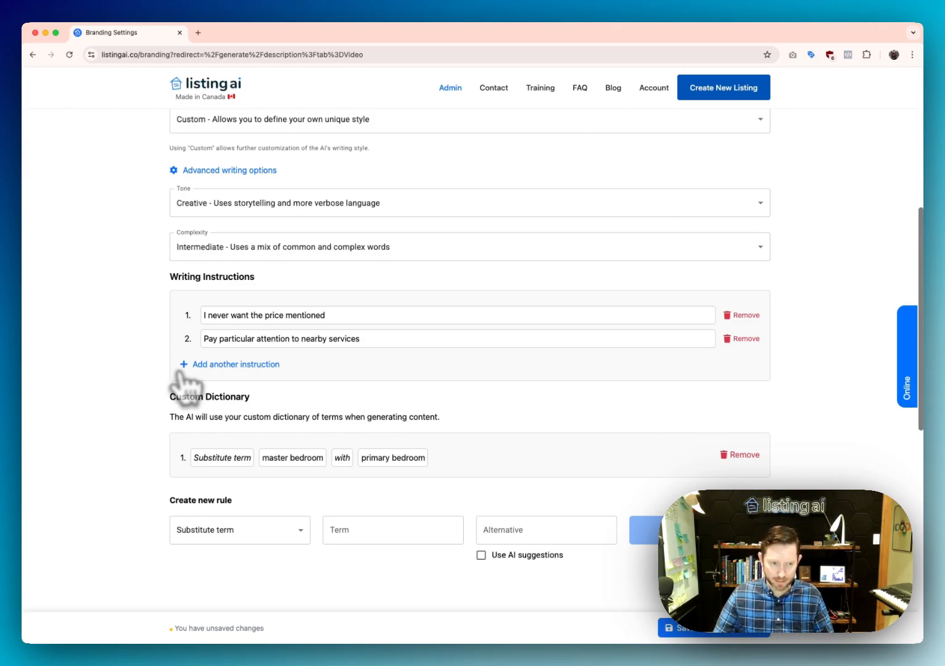
Switch the preset writing style to Standard and back to Custom
scroll(227, 349, "up", 5)
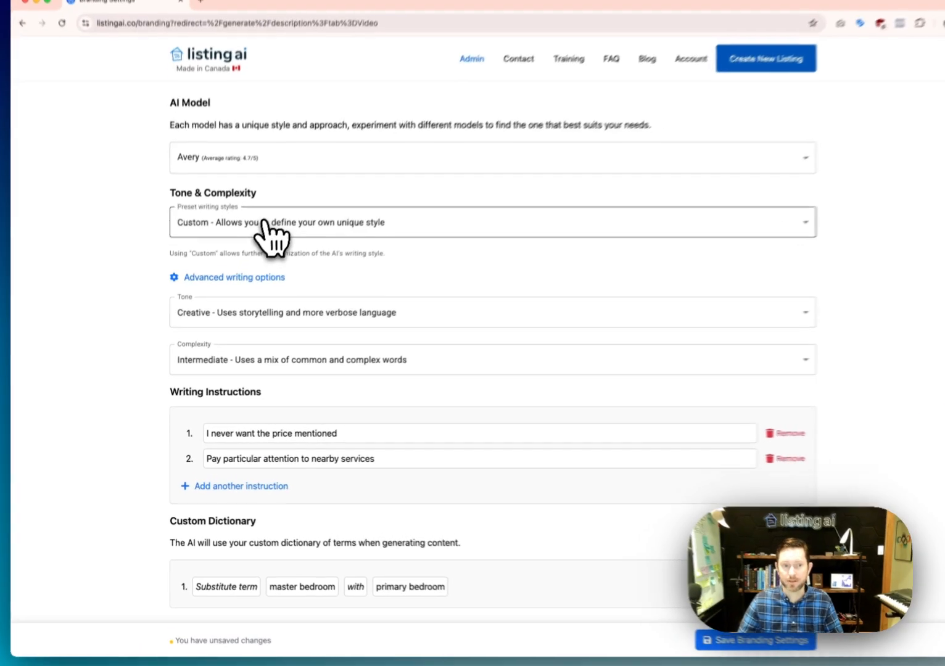
left_click(259, 239)
left_click(251, 284)
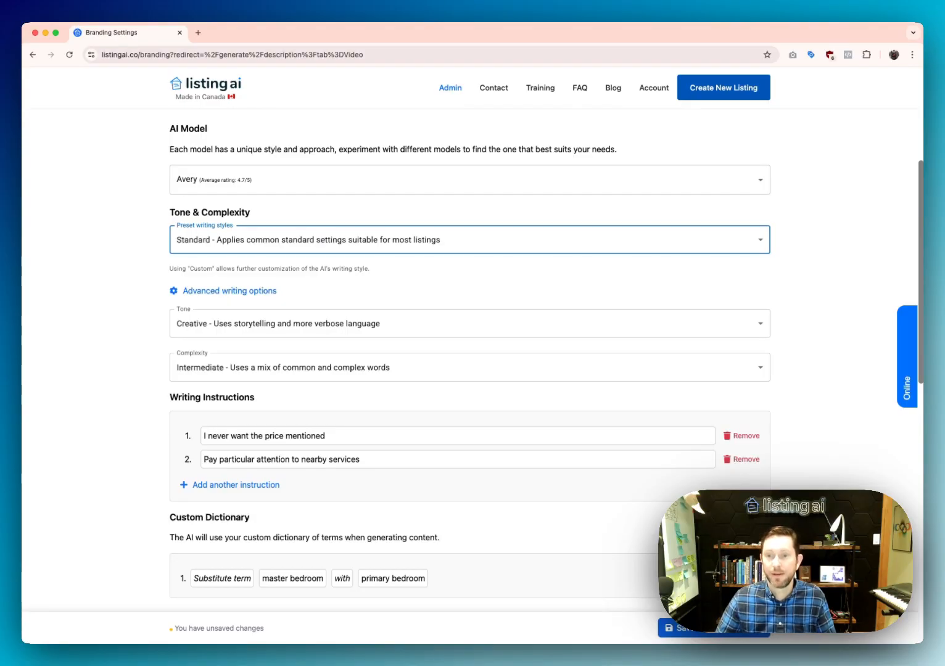
left_click(262, 243)
left_click(216, 268)
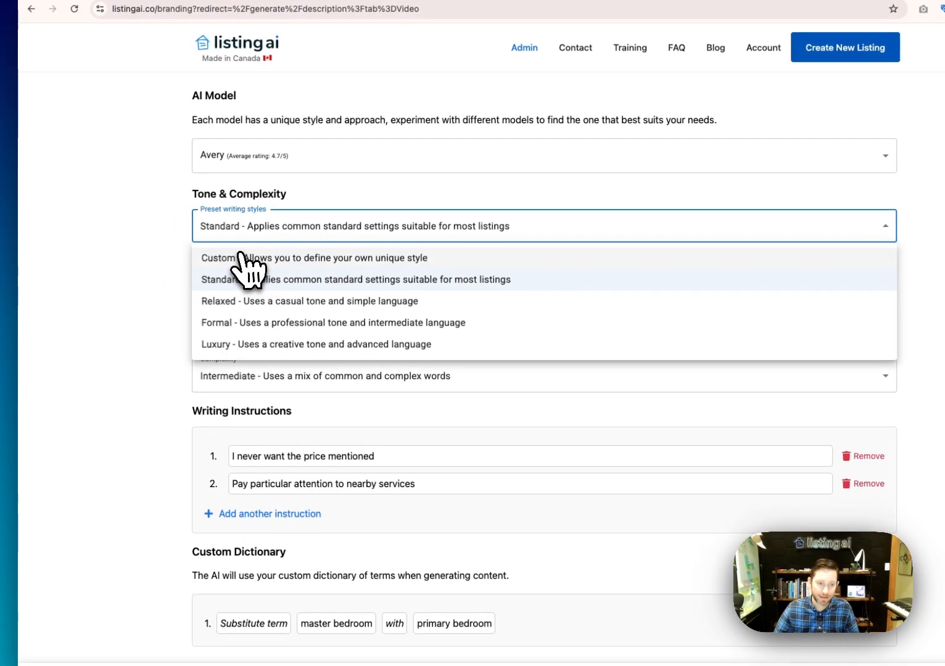
Save the branding settings and stay on the branding page
scroll(242, 256, "down", 5)
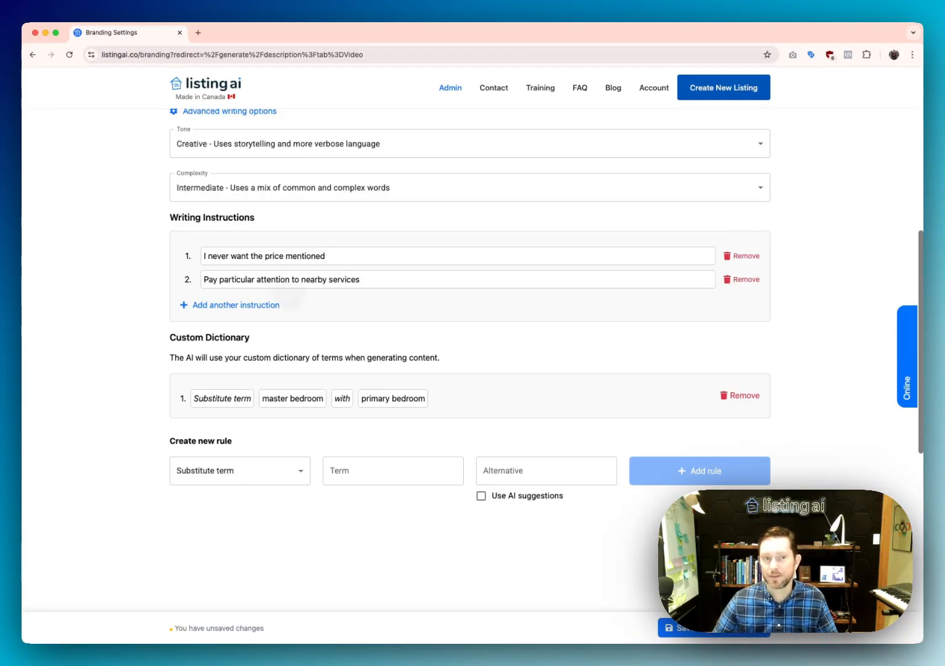
scroll(346, 283, "up", 2)
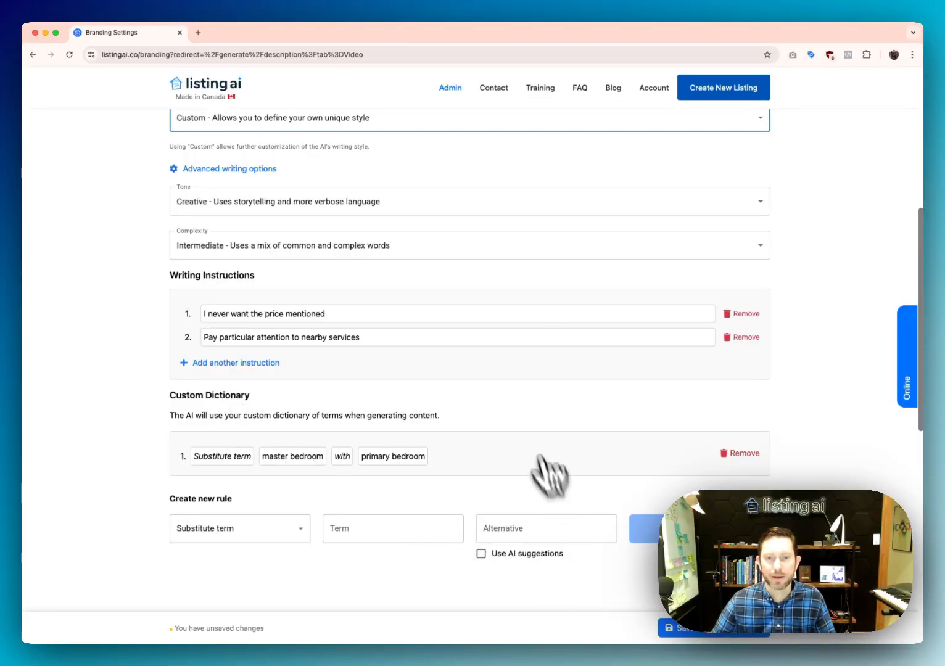
scroll(552, 481, "up", 6)
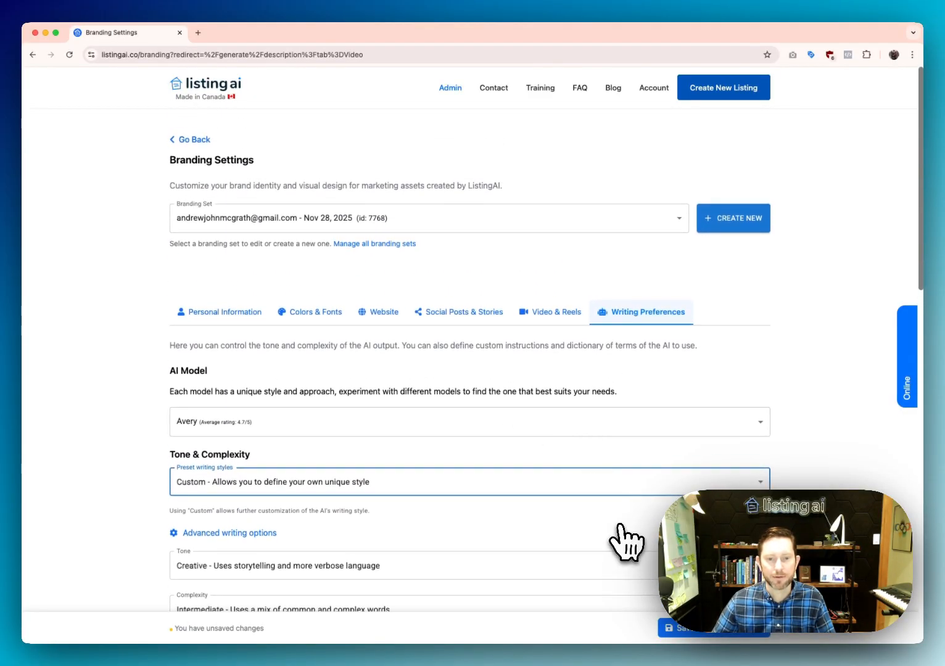
left_click(726, 634)
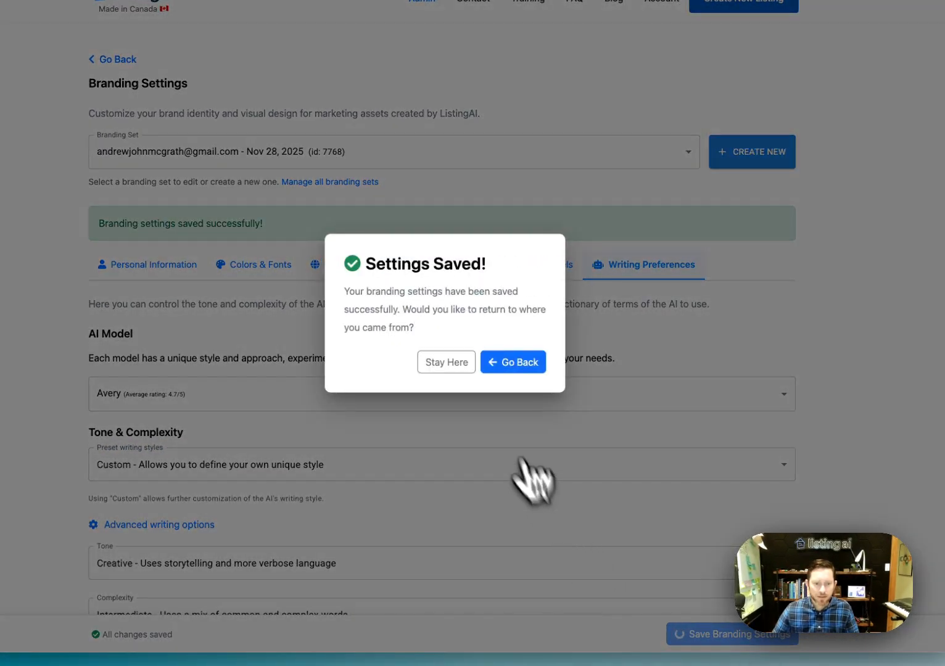
left_click(445, 362)
Browse the branding tabs, then go to the Contact page via the account options
scroll(617, 530, "down", 2)
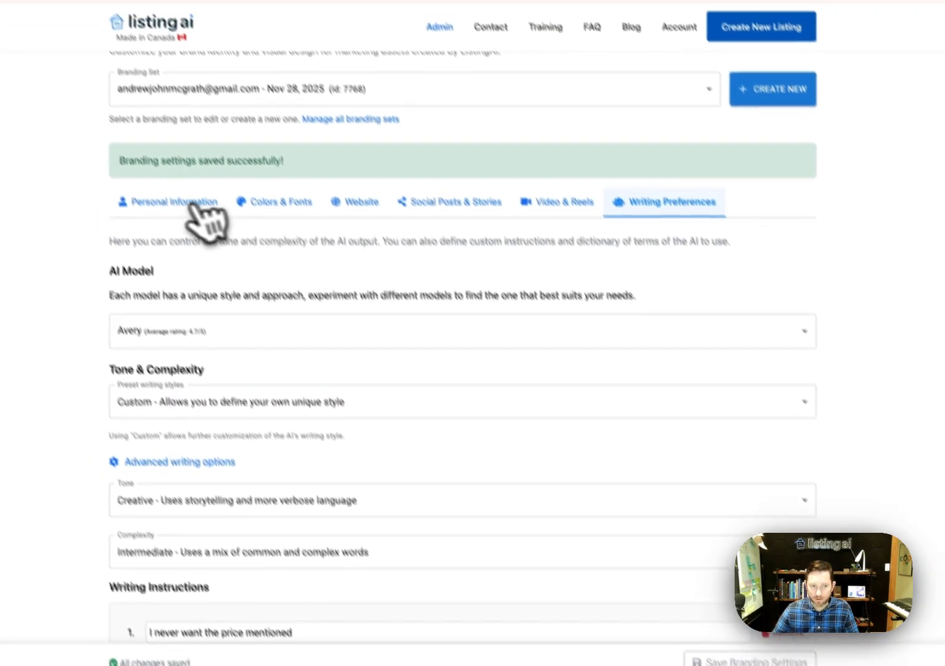
left_click(192, 206)
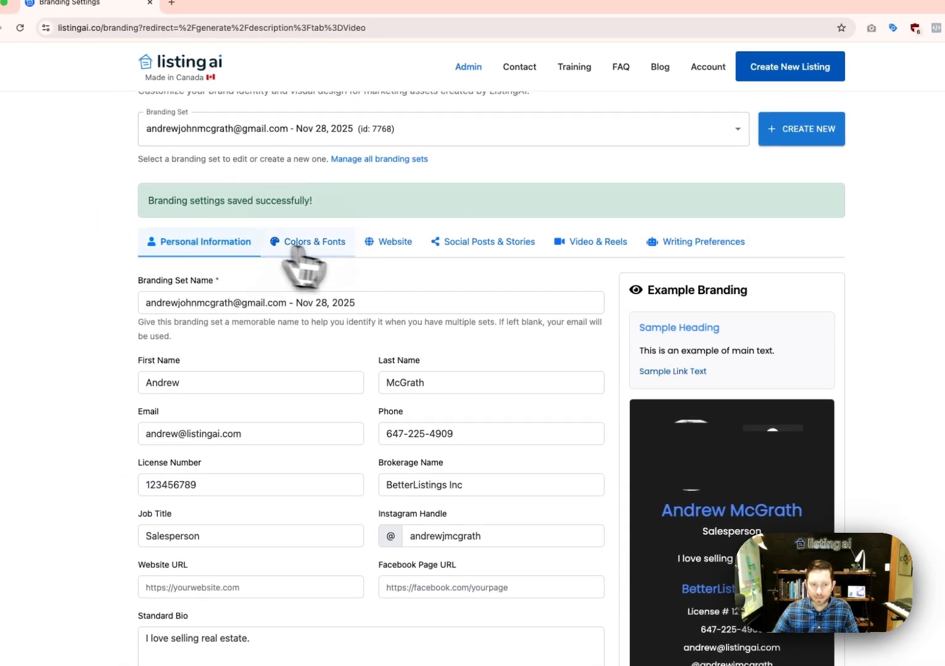
left_click(282, 202)
left_click(362, 201)
left_click(453, 202)
left_click(591, 243)
left_click(706, 244)
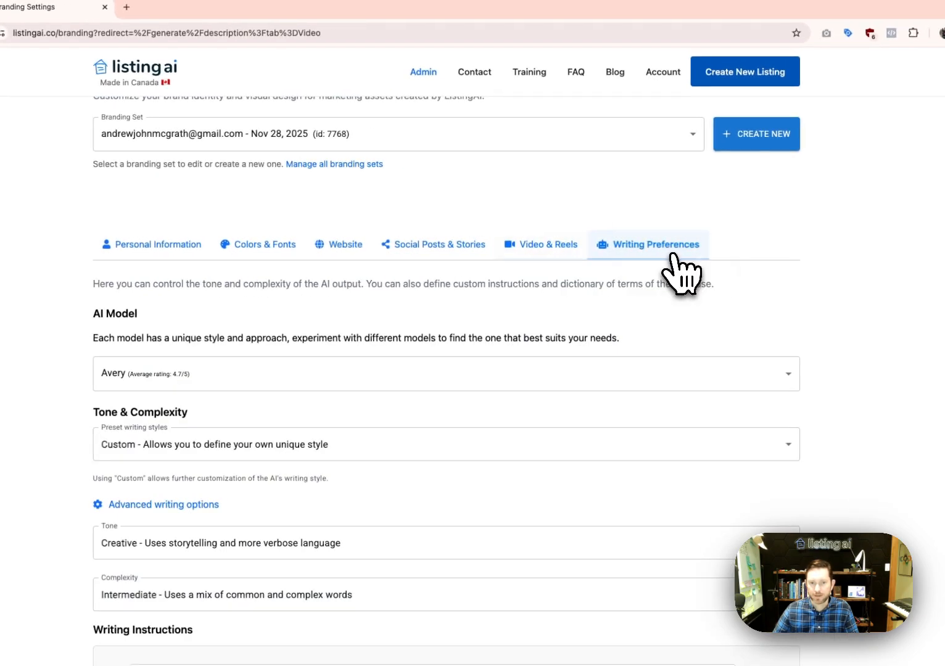
left_click(711, 72)
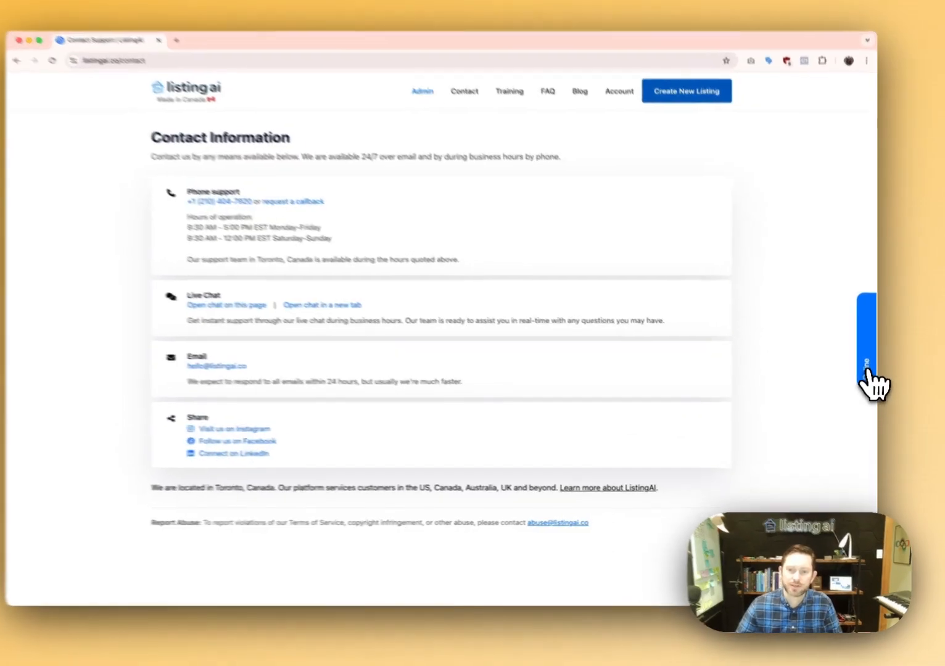
left_click(867, 370)
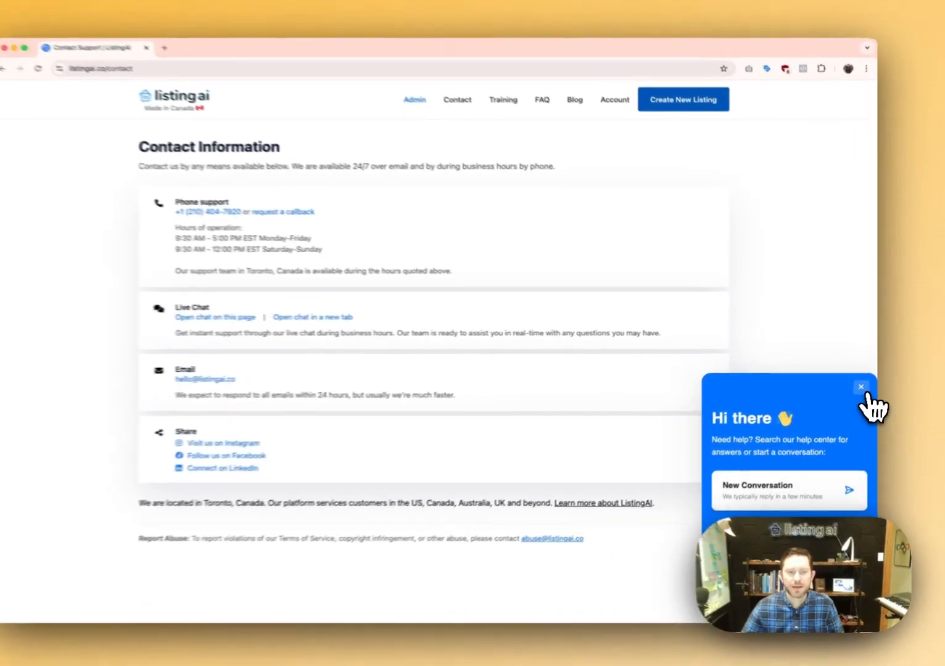
left_click(863, 391)
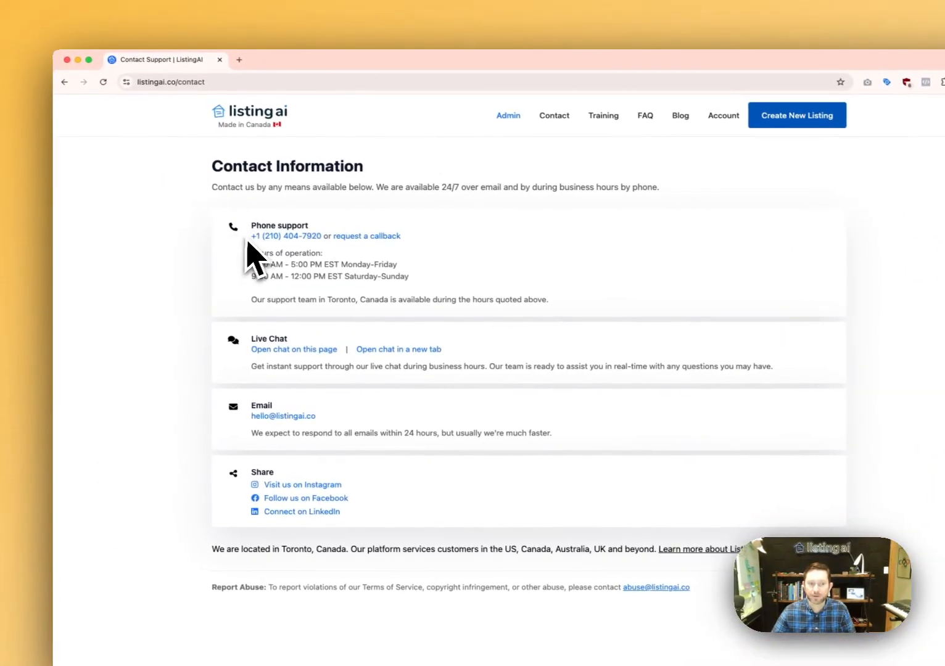
left_click_drag(251, 236, 421, 242)
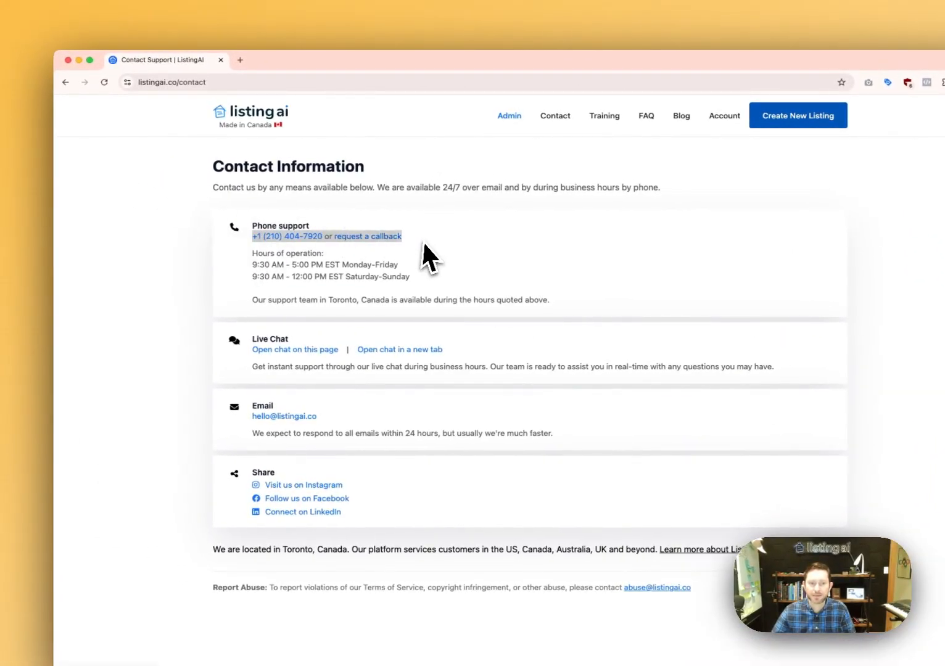
left_click(444, 246)
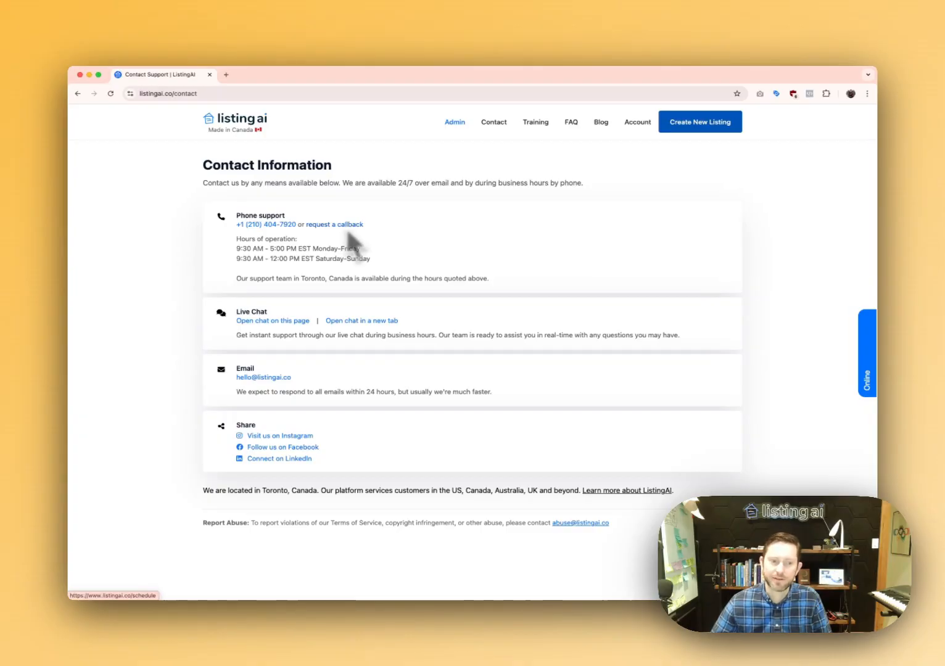
left_click_drag(293, 378, 220, 387)
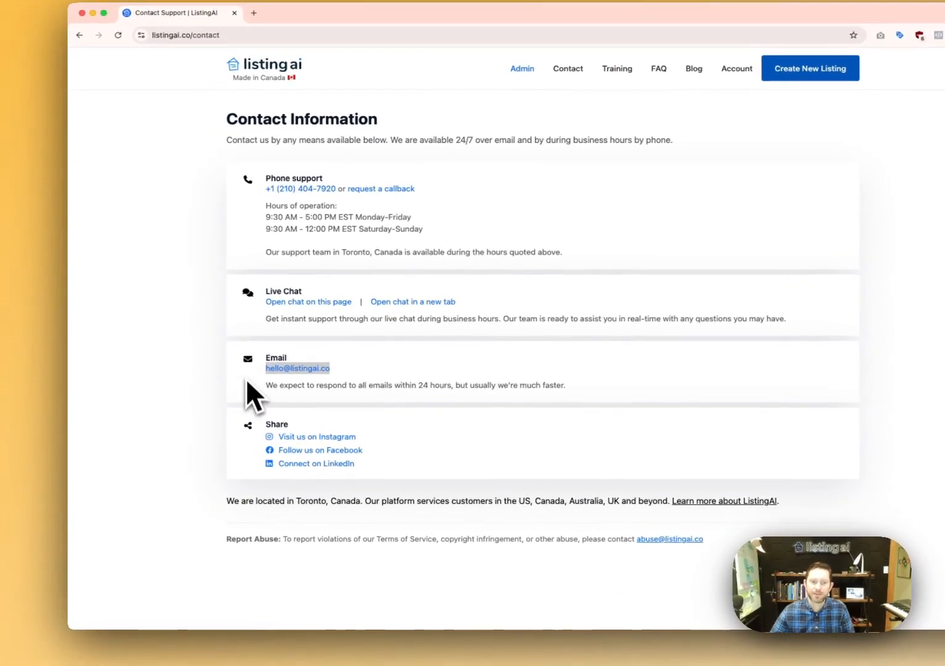
left_click(247, 383)
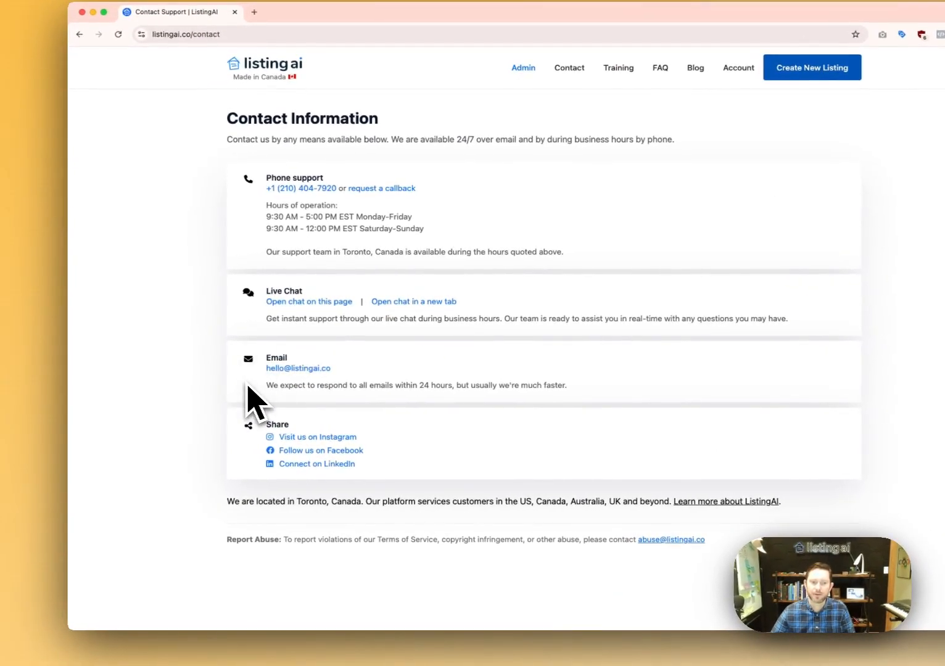